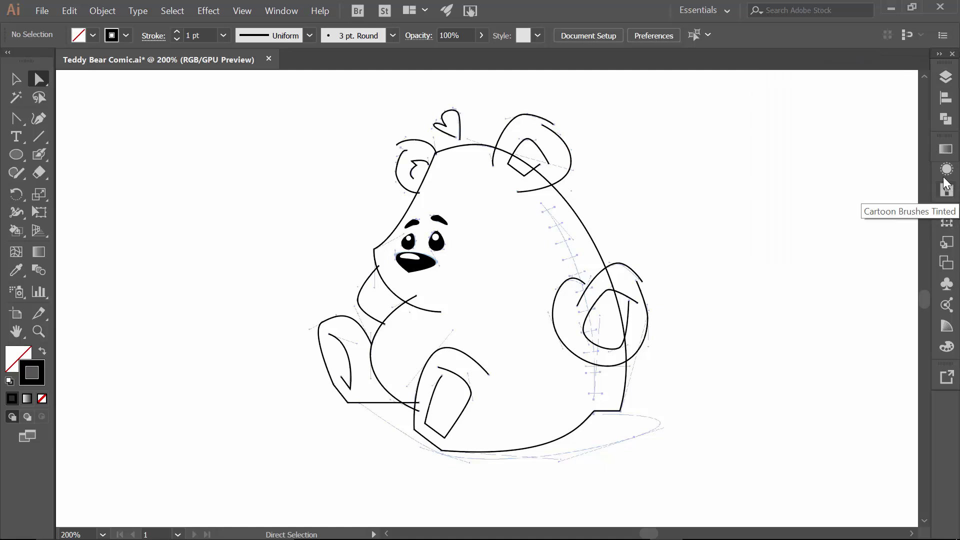
# Step: Open the Cartoon Brushes Tinted library panel and show the list of brush libraries
pyautogui.click(951, 194)
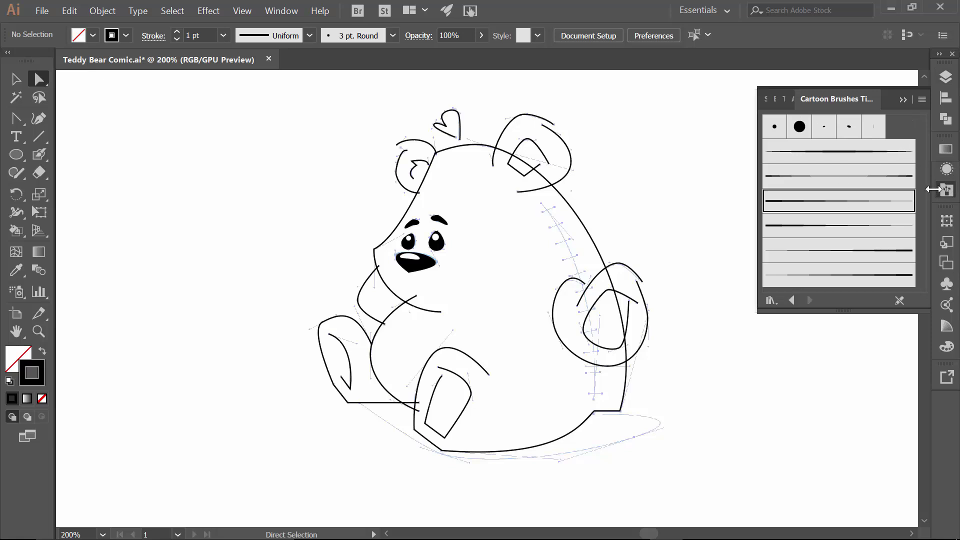
pyautogui.click(770, 301)
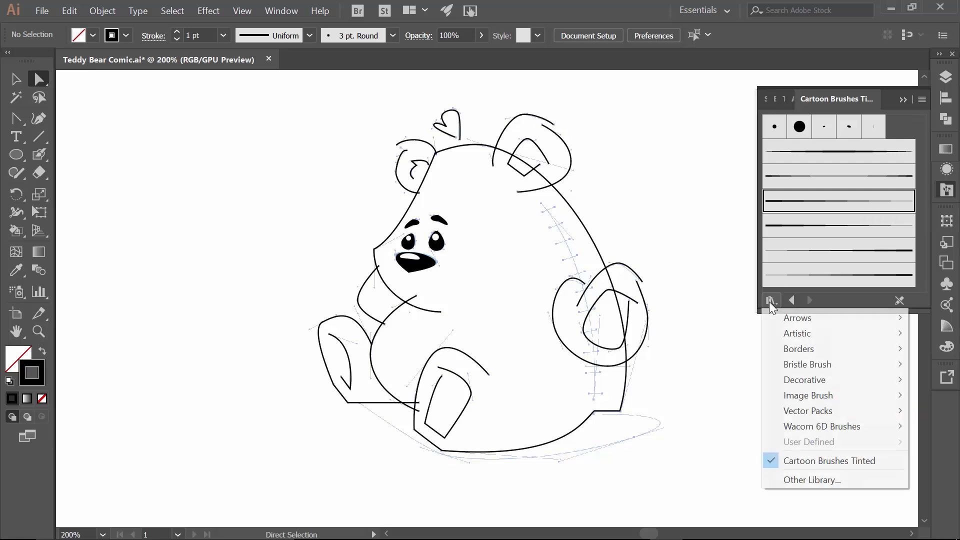
# Step: Load the Comic Strip Brushes 1 library from the Desktop Brushes folder via Other Library
pyautogui.click(795, 480)
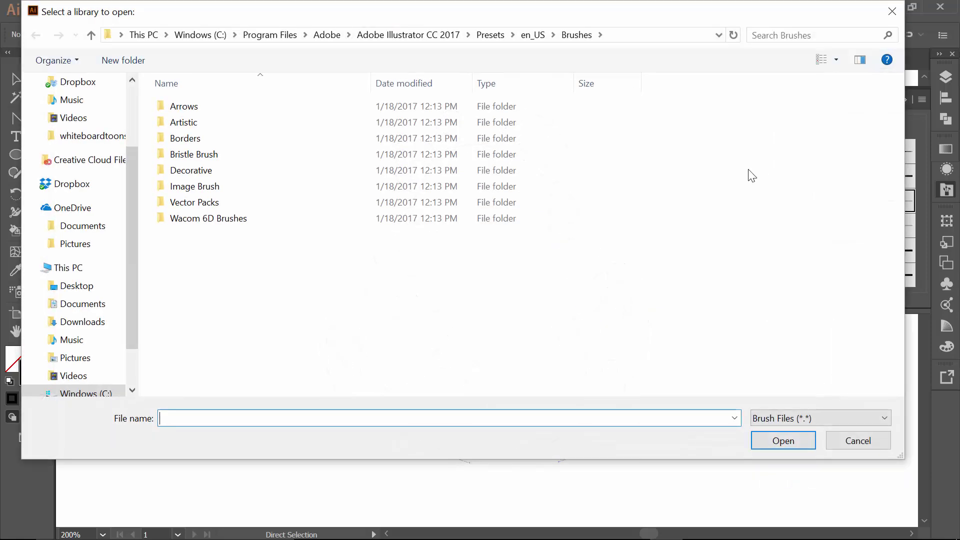
pyautogui.scroll(1, 60, 183)
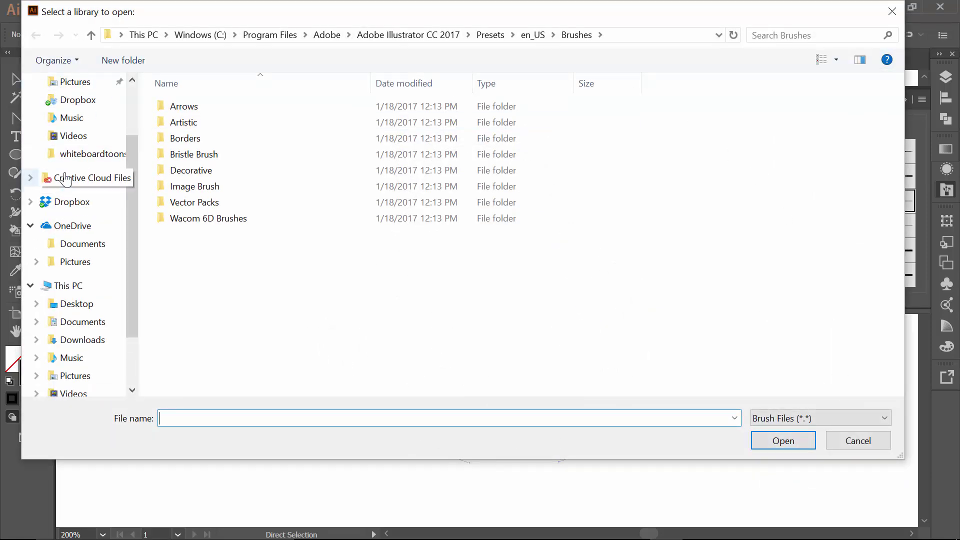
pyautogui.click(77, 310)
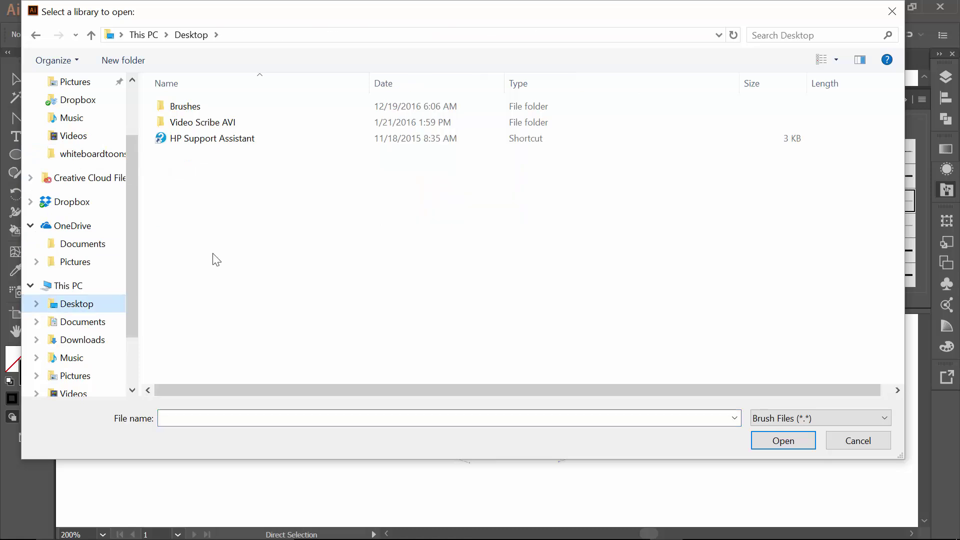
pyautogui.doubleClick(193, 107)
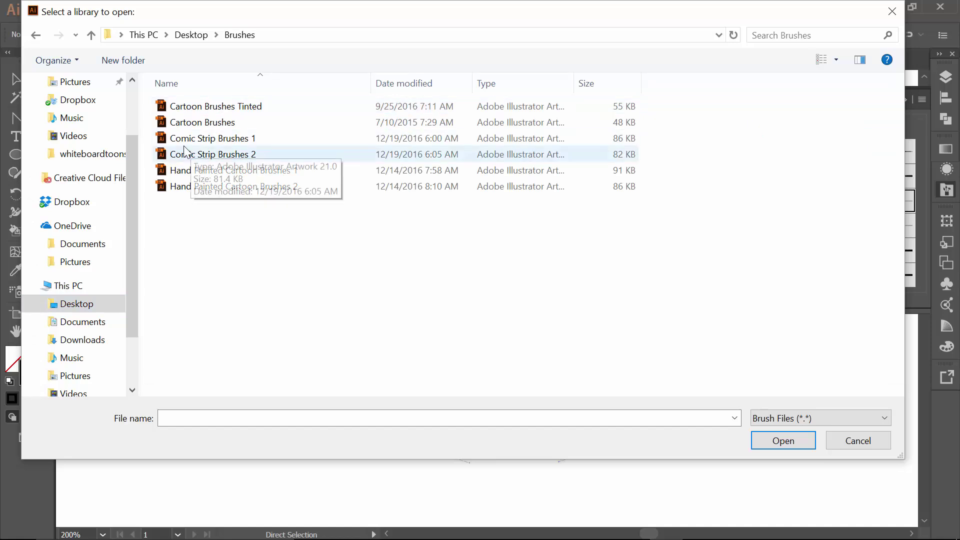
pyautogui.click(227, 139)
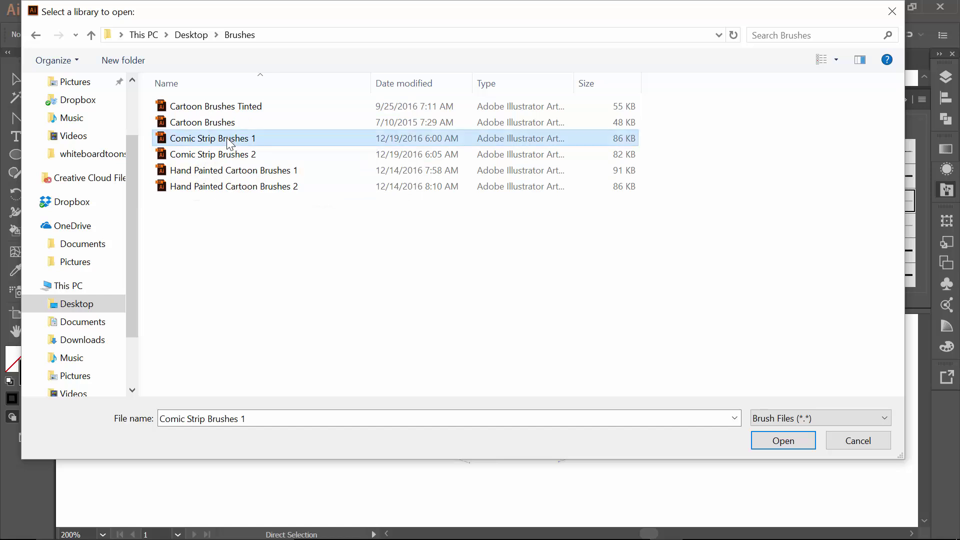
pyautogui.click(252, 152)
pyautogui.click(220, 139)
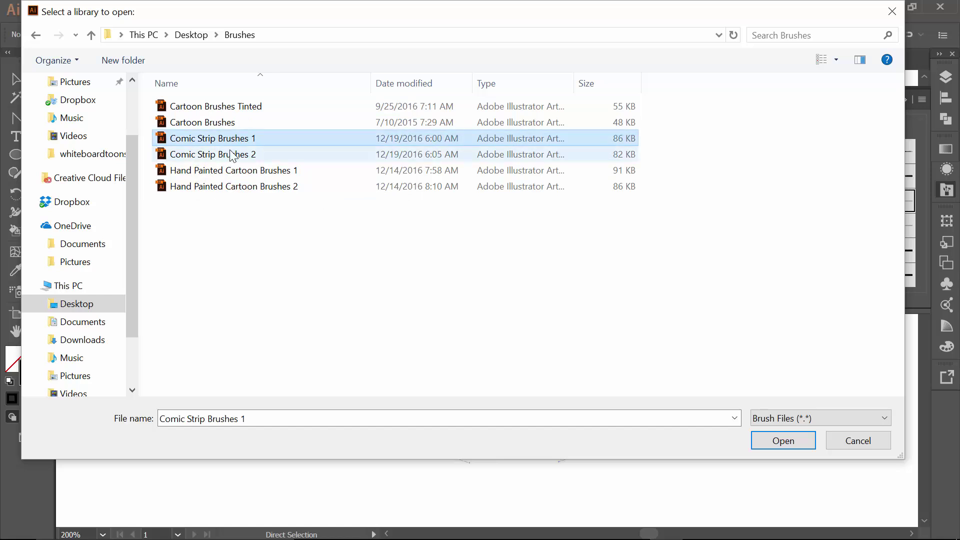
pyautogui.click(780, 442)
# Step: Load the Comic Strip Brushes 2 library from the same Brushes folder
pyautogui.click(771, 299)
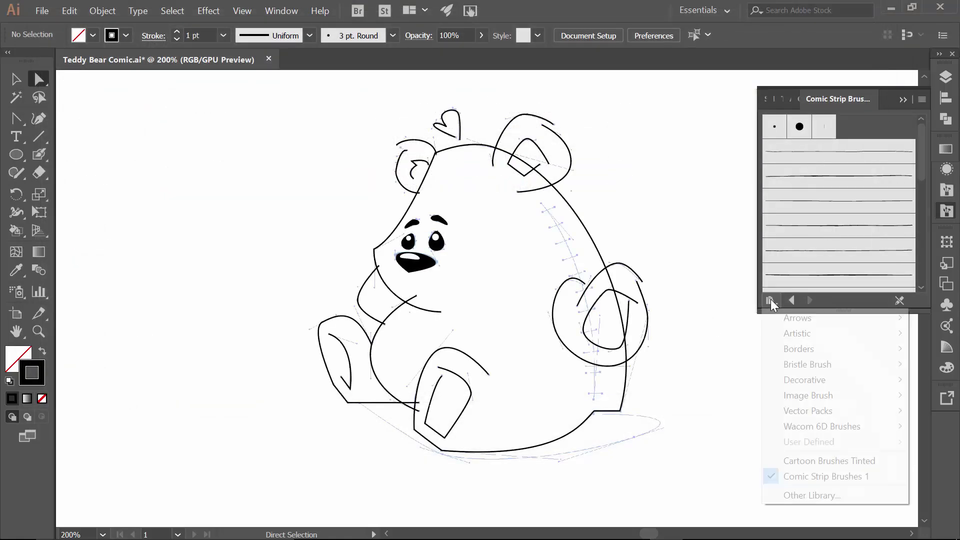
pyautogui.click(800, 494)
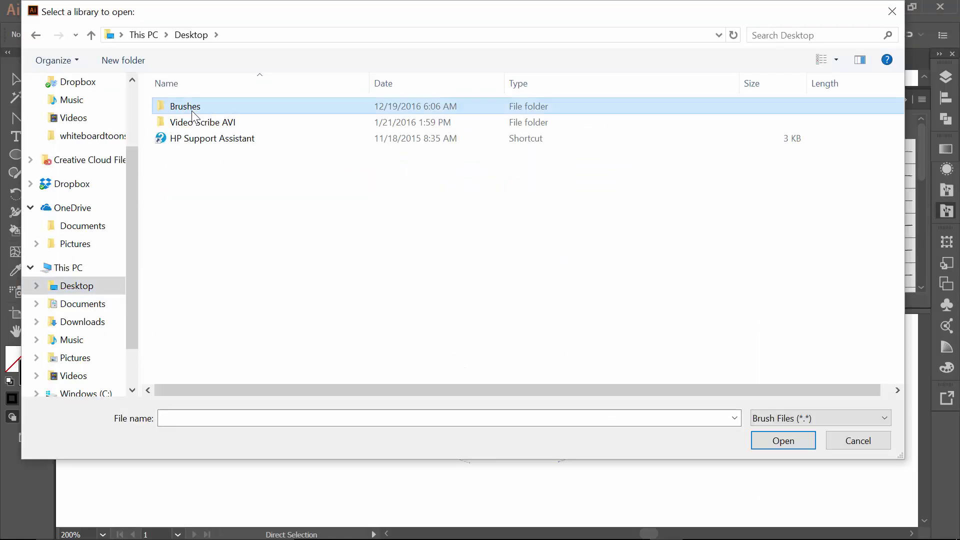
pyautogui.doubleClick(190, 105)
pyautogui.click(206, 155)
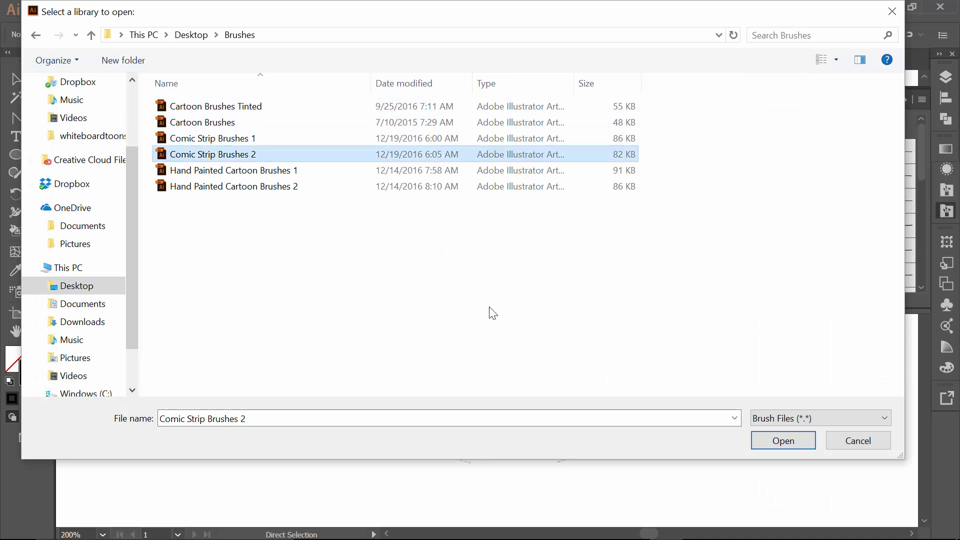
pyautogui.click(783, 438)
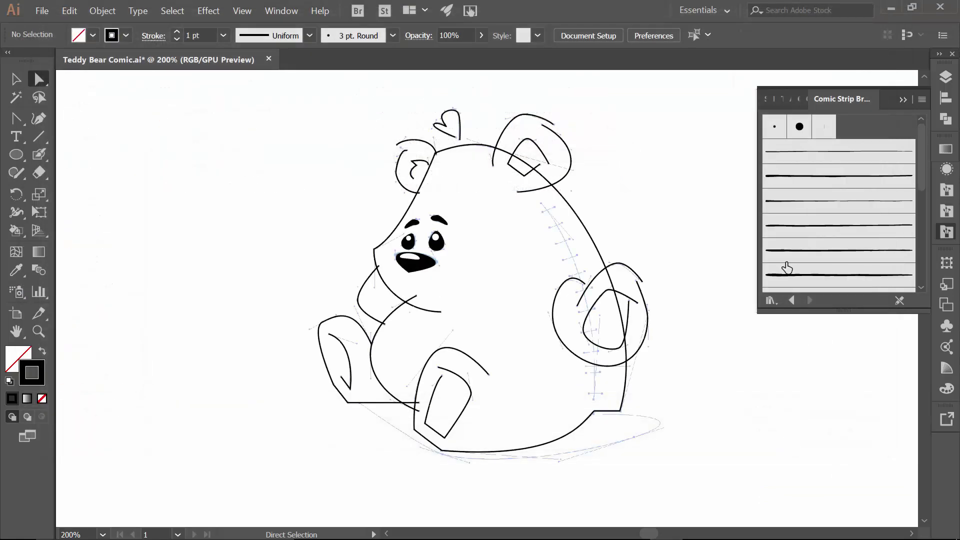
# Step: Drag the Comic Strip Brushes 1 and 2 tabs out into one floating panel group
pyautogui.moveTo(754, 116); pyautogui.dragTo(663, 121)
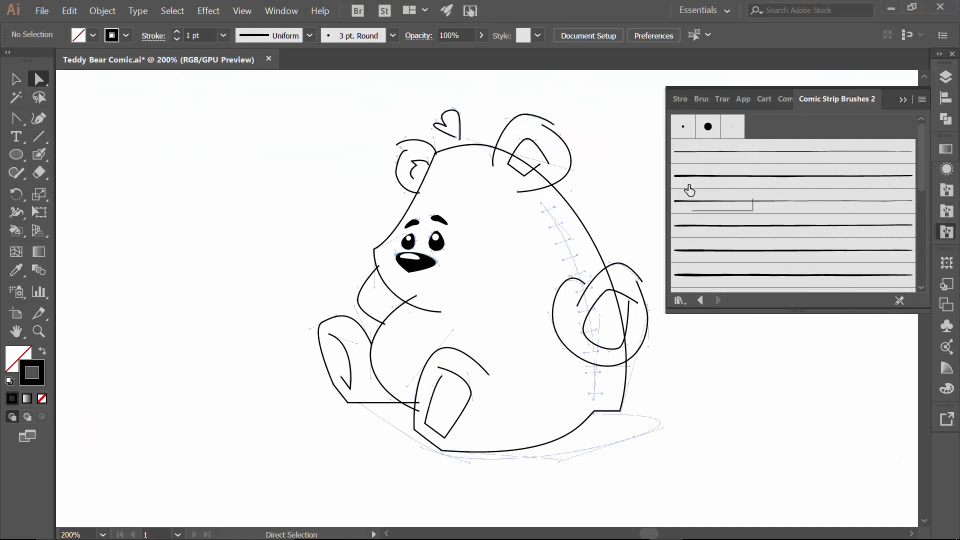
pyautogui.click(787, 102)
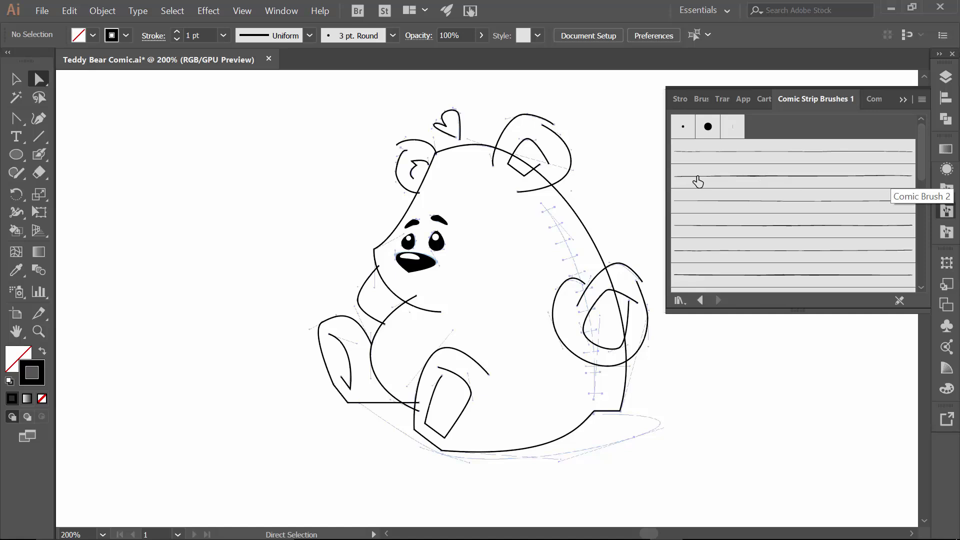
pyautogui.moveTo(871, 98)
pyautogui.mouseDown()
pyautogui.moveTo(829, 100)
pyautogui.moveTo(713, 280)
pyautogui.moveTo(477, 236)
pyautogui.mouseUp()
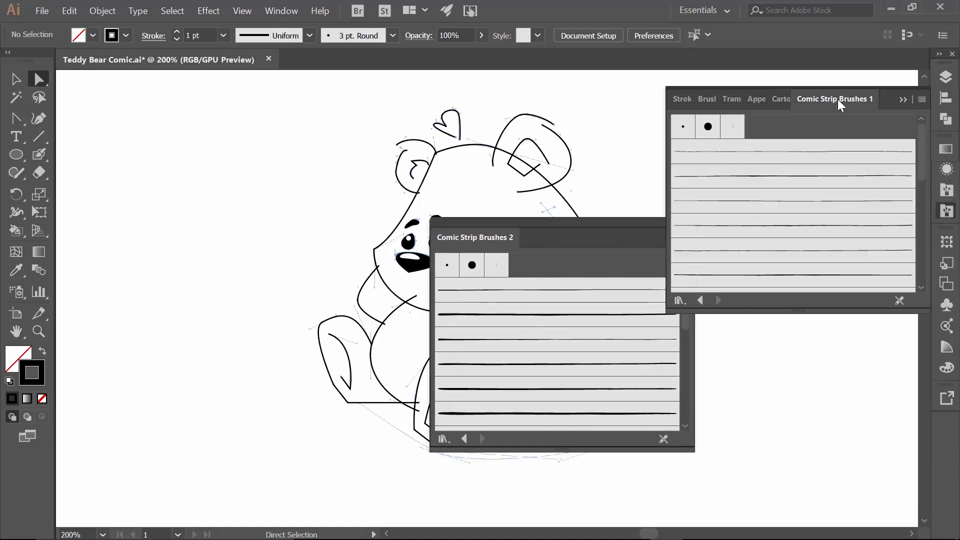
pyautogui.moveTo(838, 99)
pyautogui.mouseDown()
pyautogui.moveTo(524, 137)
pyautogui.moveTo(569, 262)
pyautogui.moveTo(541, 241)
pyautogui.moveTo(731, 99)
pyautogui.mouseUp()
# Step: Collapse the docked panels, then narrow the comic brush panel and move it nearer the bear
pyautogui.click(901, 98)
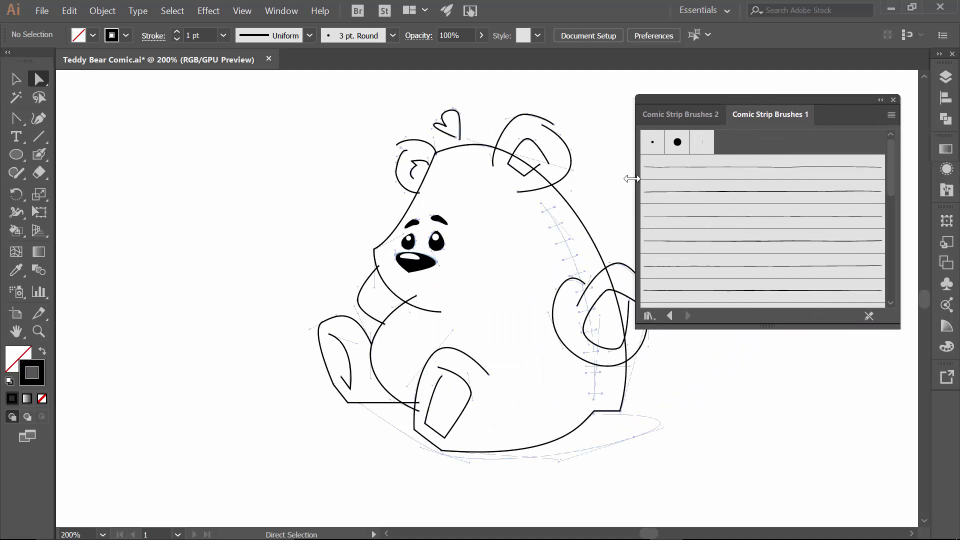
pyautogui.moveTo(631, 179); pyautogui.dragTo(720, 185)
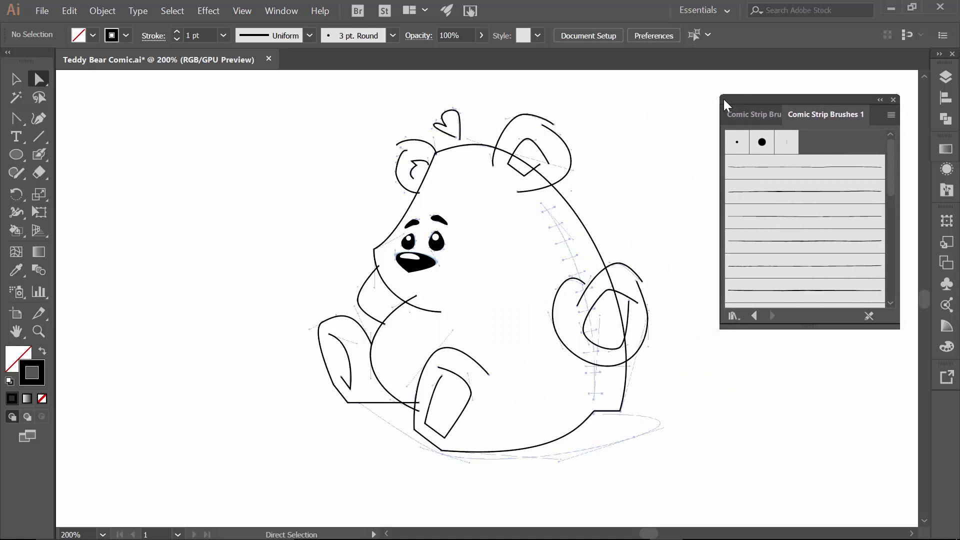
pyautogui.moveTo(724, 99); pyautogui.dragTo(676, 102)
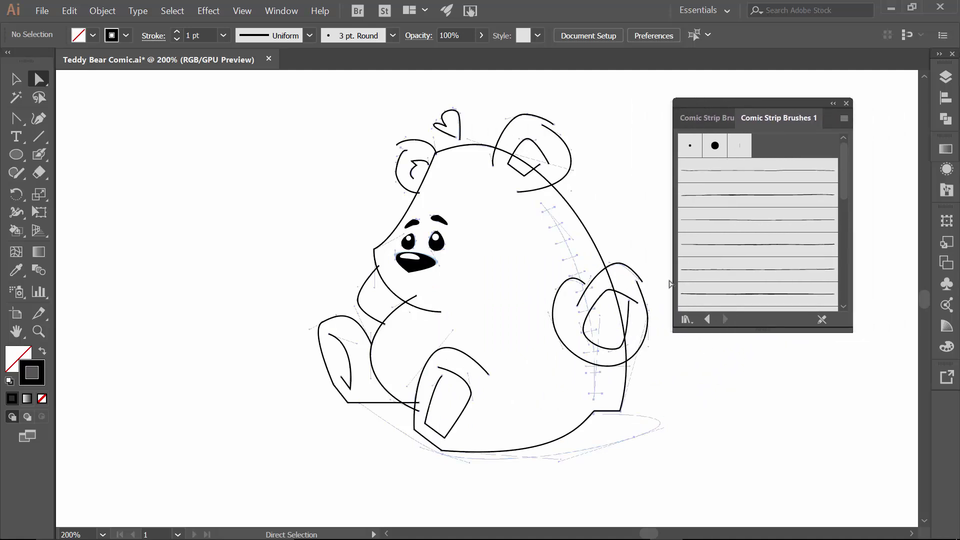
pyautogui.scroll(-4, 743, 227)
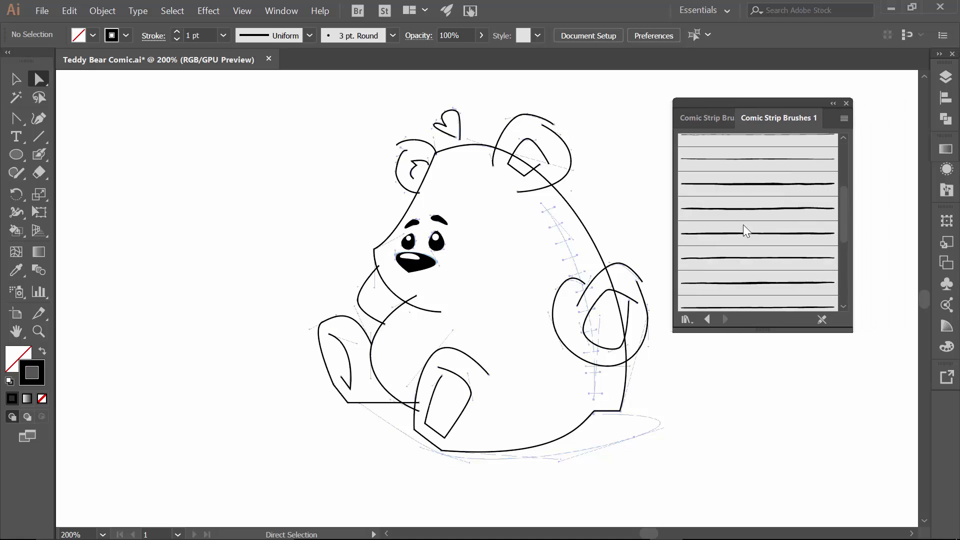
pyautogui.scroll(1, 744, 229)
pyautogui.scroll(2, 742, 225)
pyautogui.scroll(-1, 763, 235)
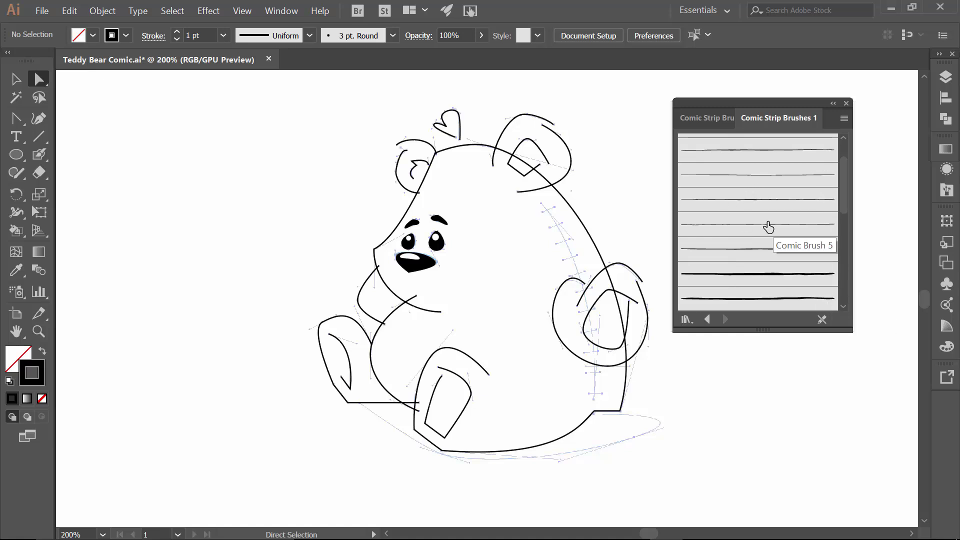
# Step: Zoom in on the bear's head with the right ear centred, moving the brush panel right
pyautogui.press('z')
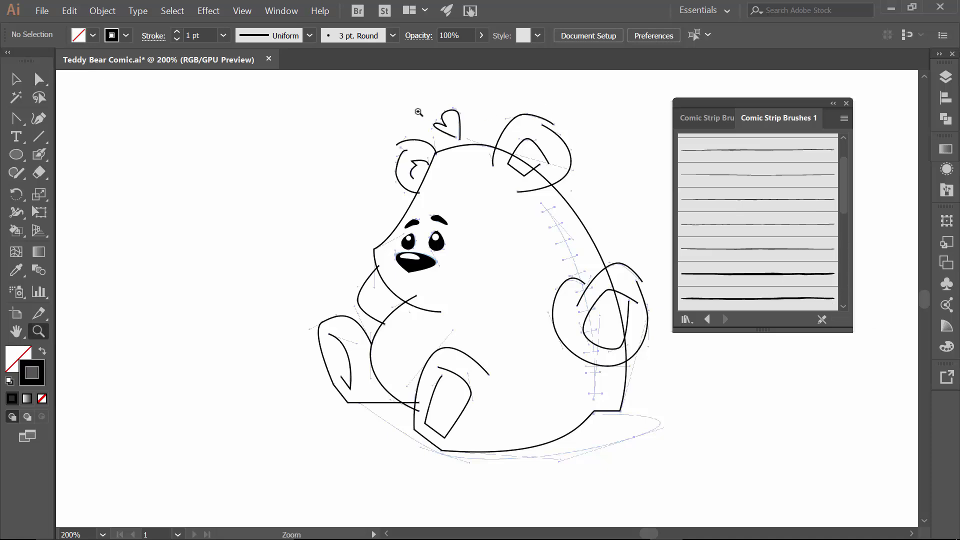
pyautogui.moveTo(368, 107)
pyautogui.mouseDown()
pyautogui.moveTo(430, 110)
pyautogui.moveTo(310, 319)
pyautogui.moveTo(272, 353)
pyautogui.moveTo(334, 364)
pyautogui.mouseUp()
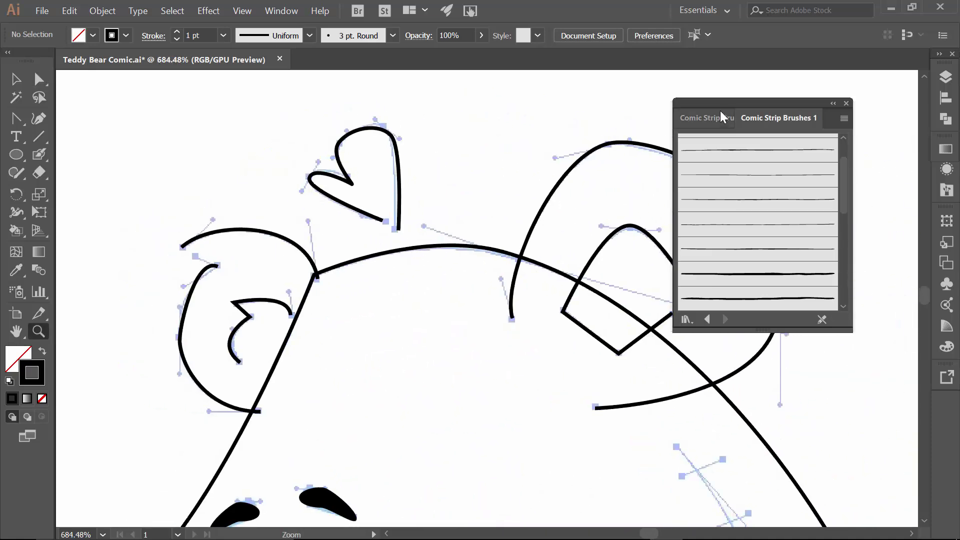
pyautogui.moveTo(716, 106); pyautogui.dragTo(754, 110)
pyautogui.moveTo(552, 185)
pyautogui.mouseDown()
pyautogui.moveTo(422, 200)
pyautogui.moveTo(420, 213)
pyautogui.mouseUp()
# Step: Select the outer curve of the bear's right ear
pyautogui.press('v')
pyautogui.click(446, 193)
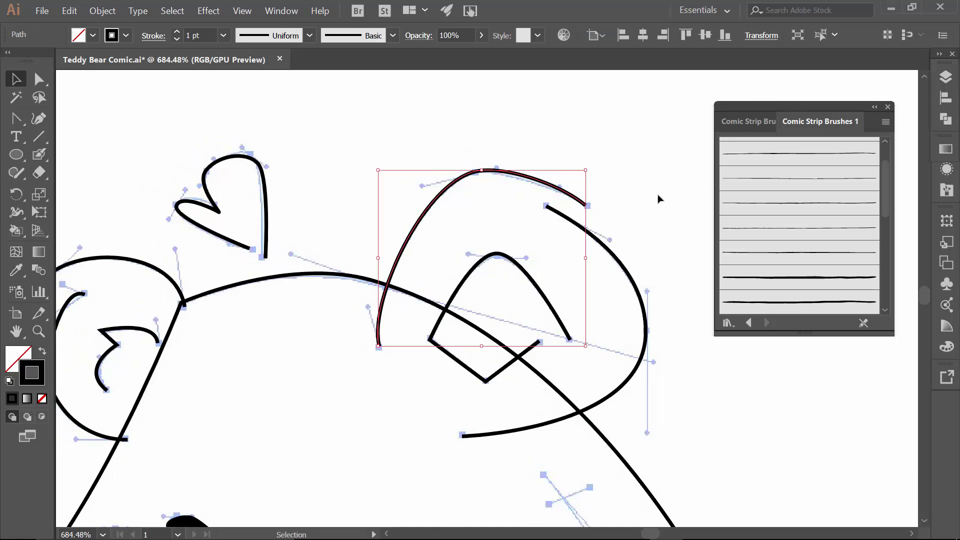
pyautogui.scroll(-2, 770, 236)
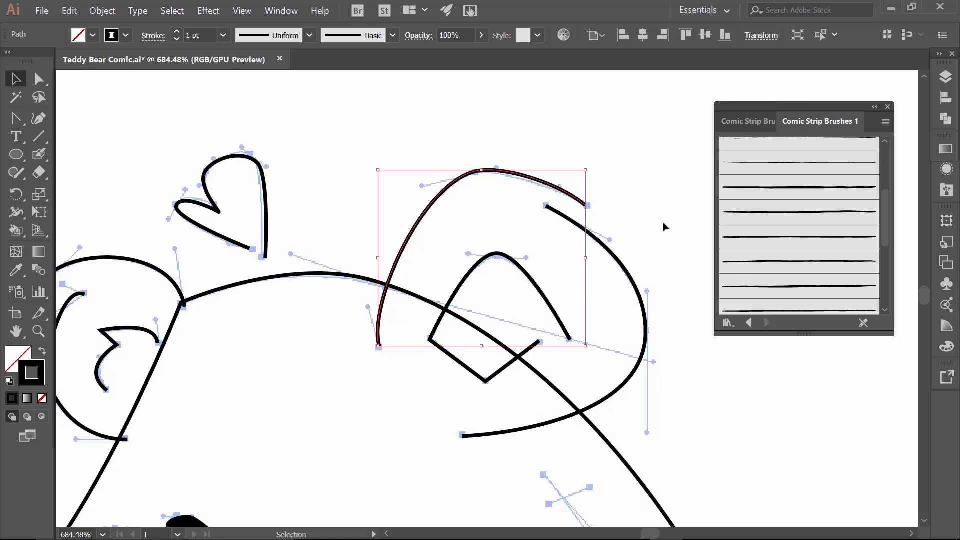
# Step: Apply Comic Brush 7 to the right ear curve and a thick comic brush to its lower arc
pyautogui.click(794, 194)
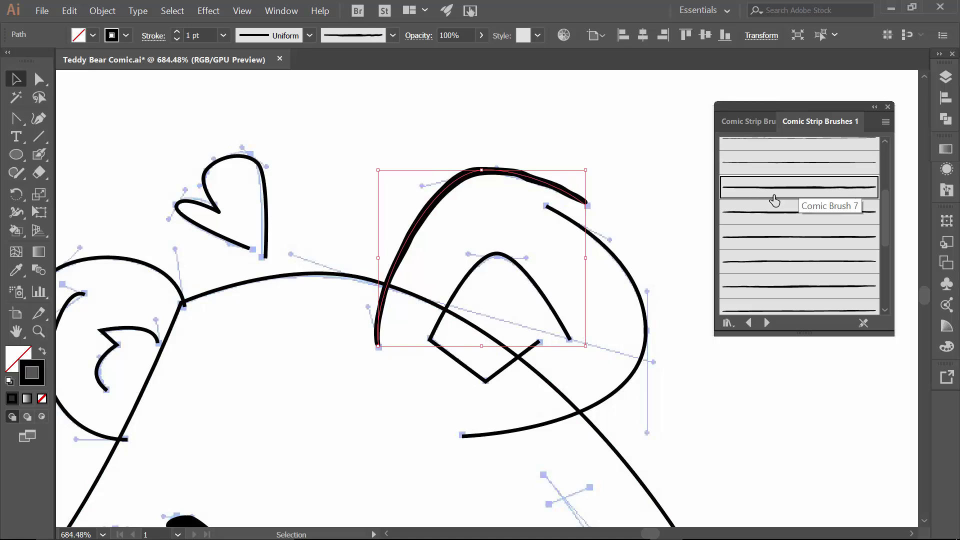
pyautogui.click(616, 230)
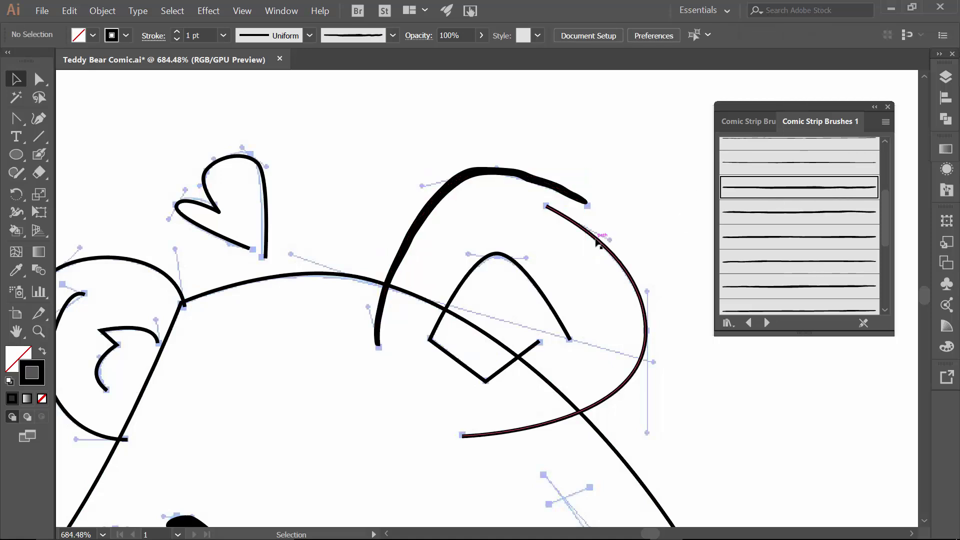
pyautogui.click(595, 241)
pyautogui.click(769, 193)
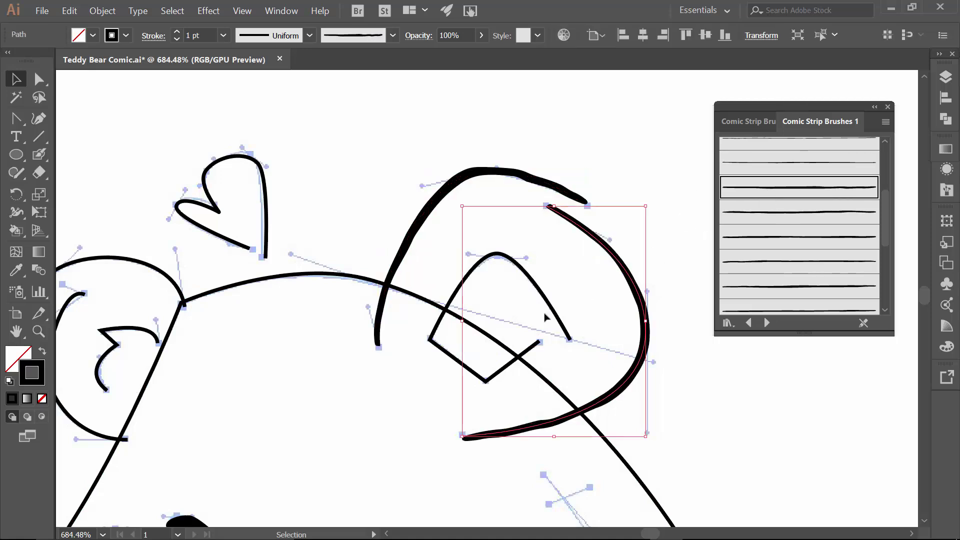
# Step: Give the right inner ear path Comic Brush 11 after trying several brushes
pyautogui.click(540, 286)
pyautogui.click(794, 221)
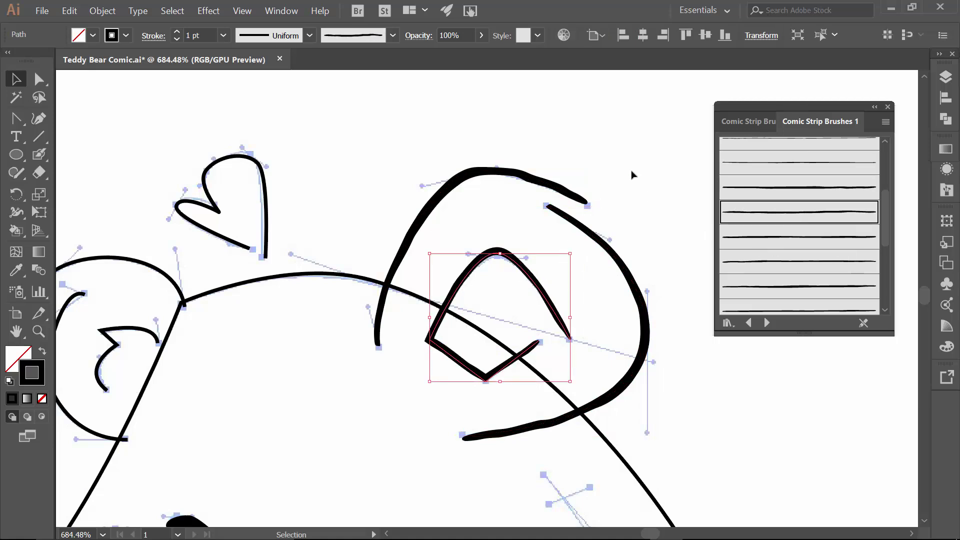
pyautogui.click(756, 242)
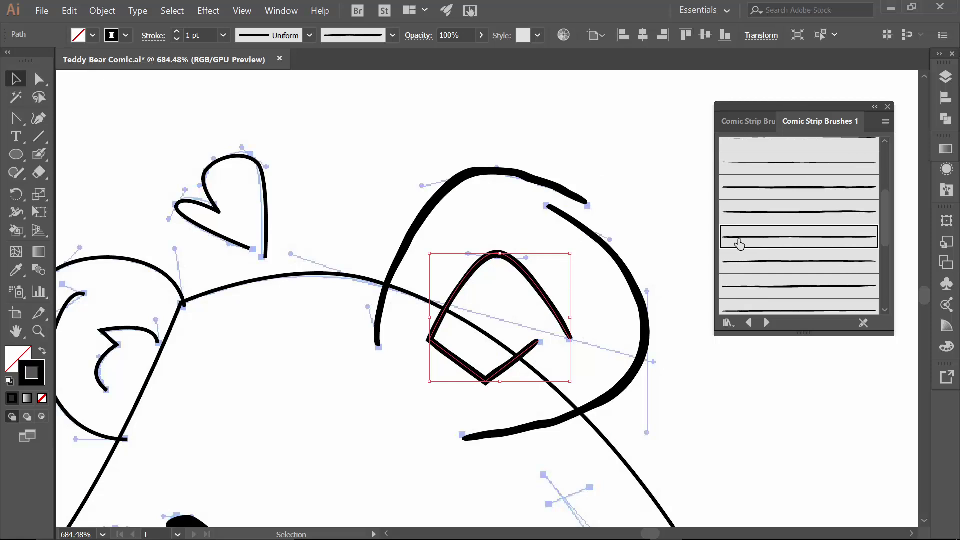
pyautogui.click(775, 267)
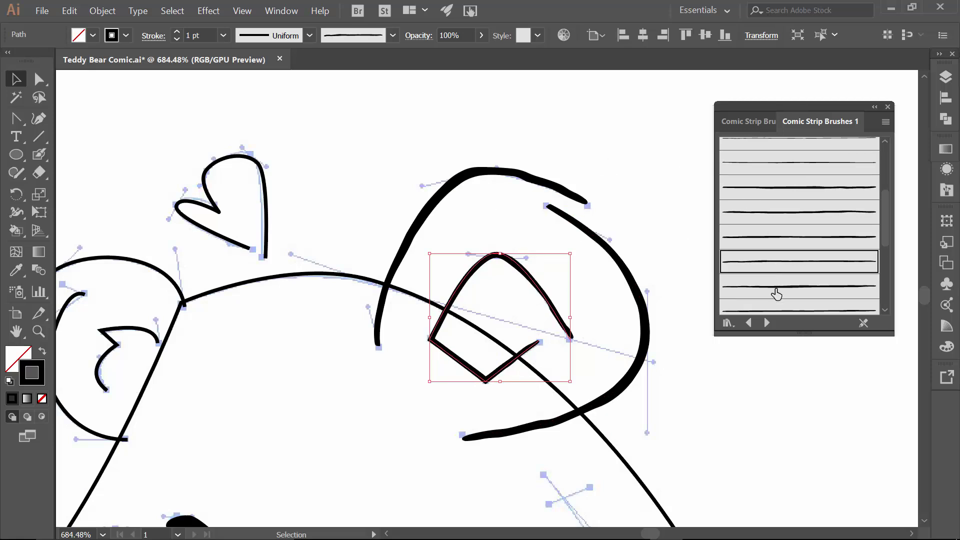
pyautogui.click(775, 291)
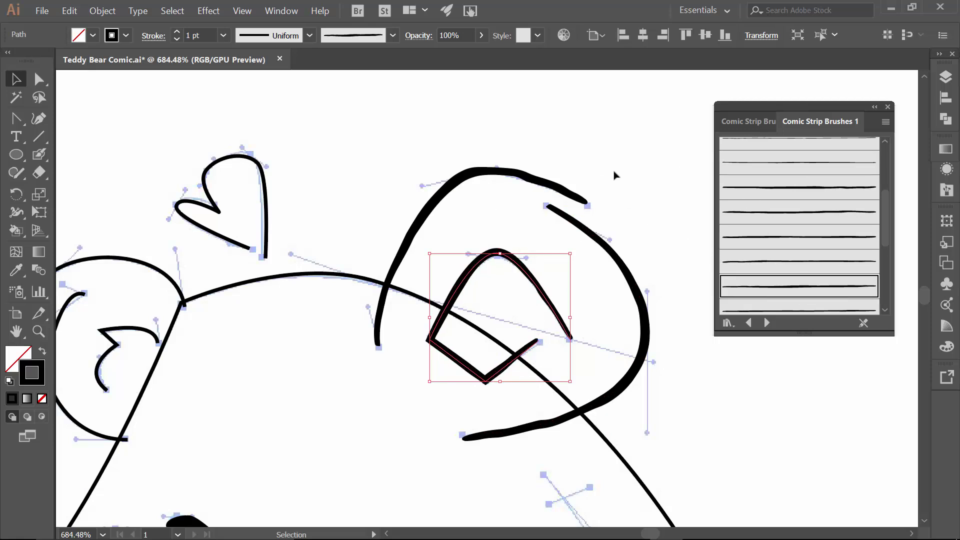
# Step: Restyle the left ear's top arc, inner ear and outer arc with comic brushes
pyautogui.hscroll(-5, 334, 215)
pyautogui.scroll(-1, 335, 215)
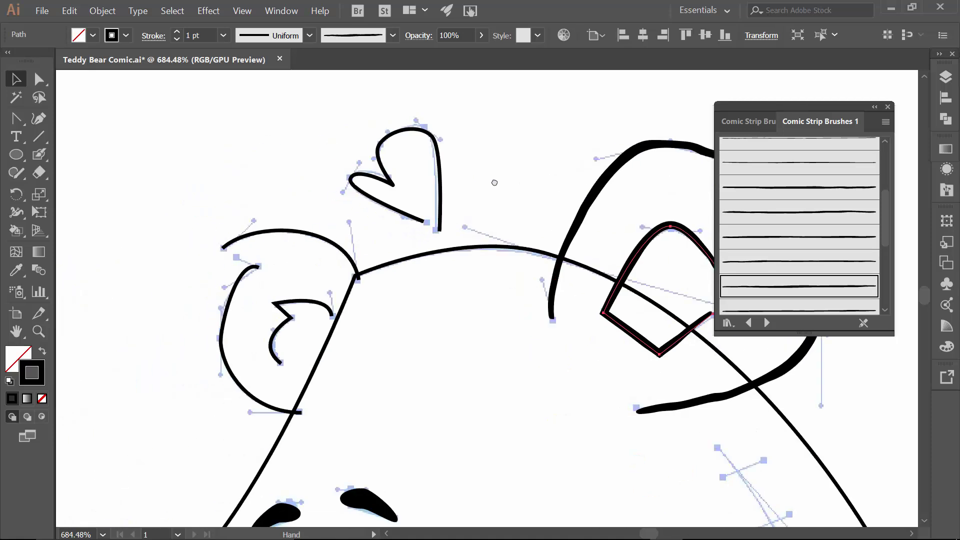
pyautogui.click(316, 238)
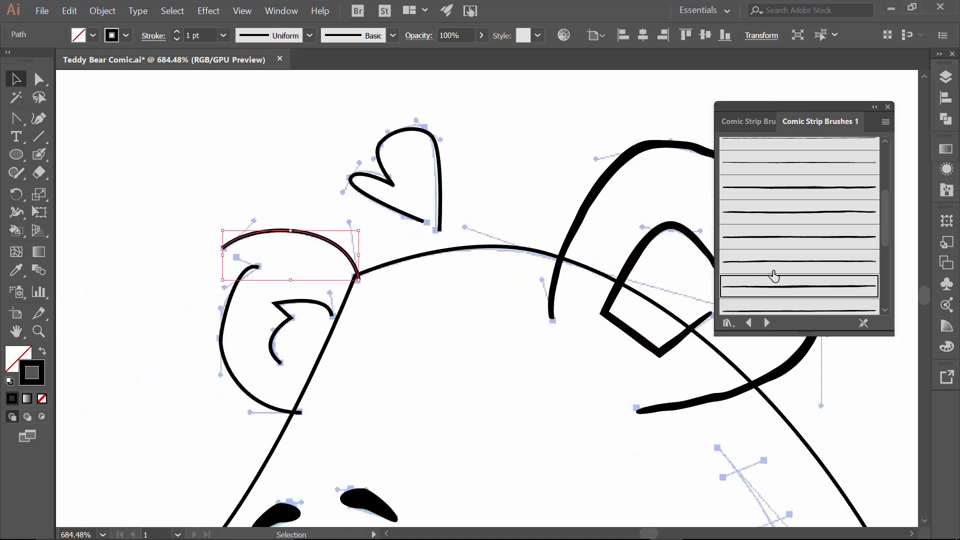
pyautogui.click(768, 287)
pyautogui.click(275, 331)
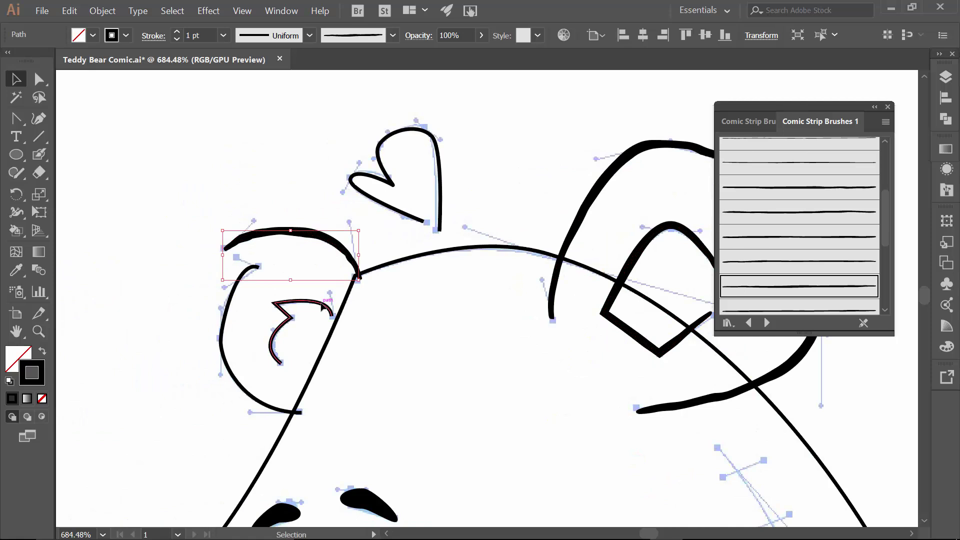
pyautogui.click(767, 237)
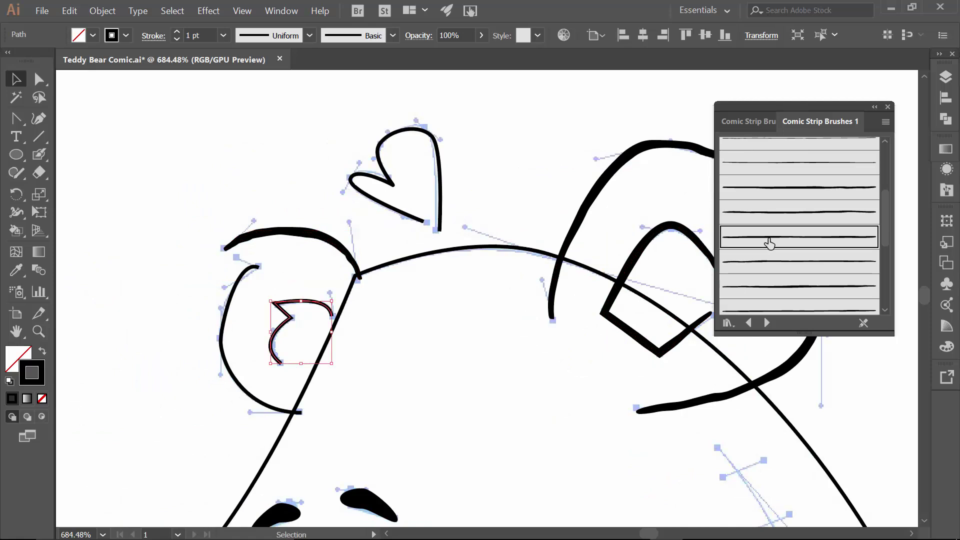
pyautogui.click(244, 278)
pyautogui.click(804, 215)
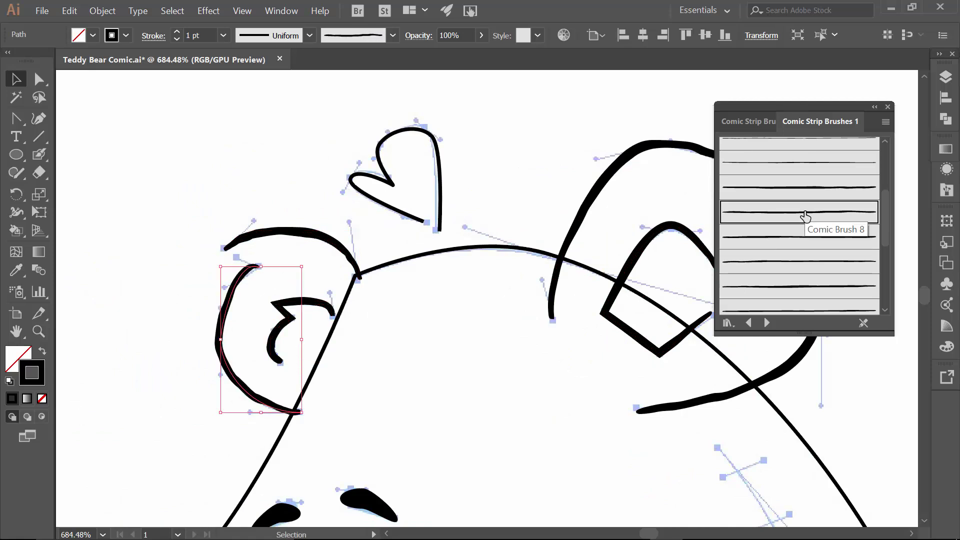
pyautogui.click(790, 191)
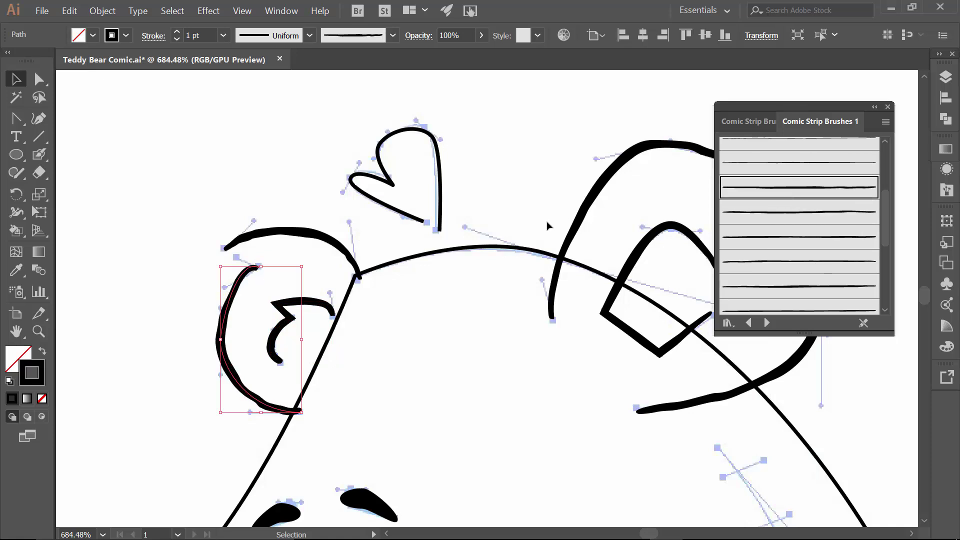
# Step: Give the heart shape a comic brush stroke
pyautogui.click(414, 214)
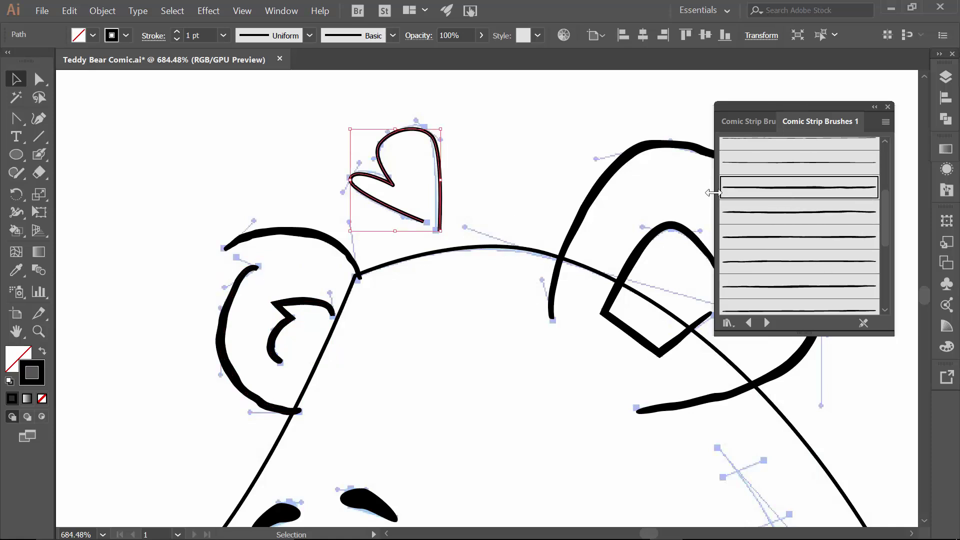
pyautogui.click(748, 193)
pyautogui.moveTo(540, 416); pyautogui.dragTo(334, 276)
pyautogui.hotkey('ctrl', '-')
pyautogui.hotkey('ctrl', '-')
pyautogui.hotkey('ctrl', '-')
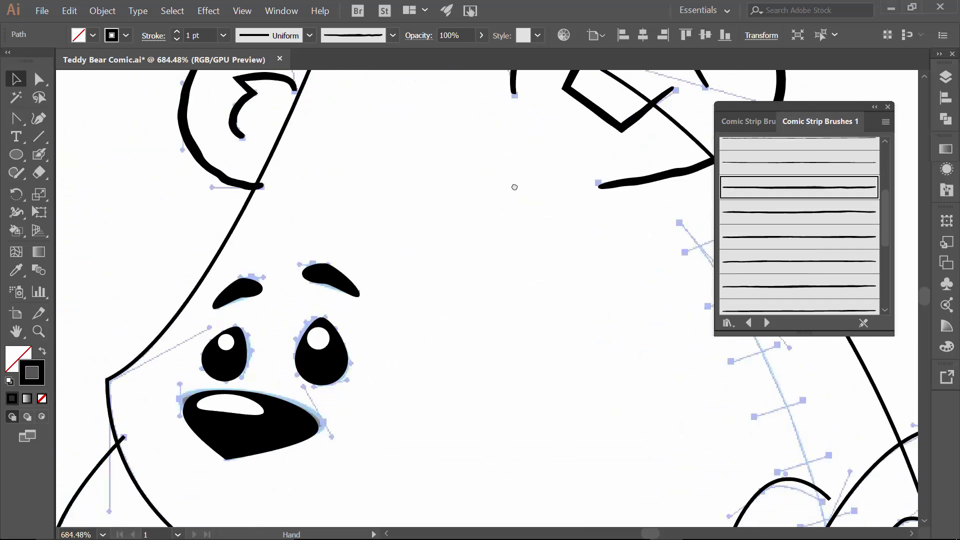
# Step: Thicken the right ear's outer arc to 2 pt
pyautogui.click(559, 92)
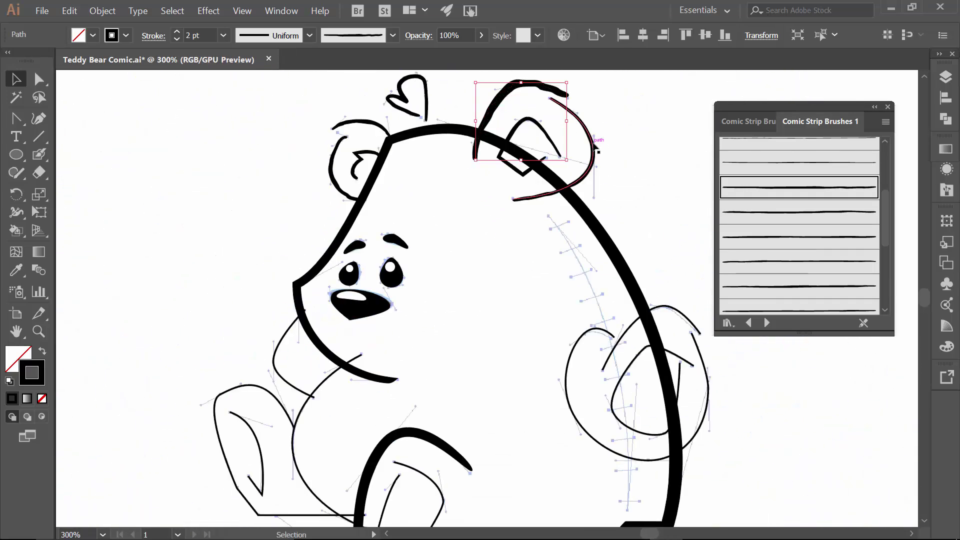
pyautogui.click(593, 148)
pyautogui.click(177, 31)
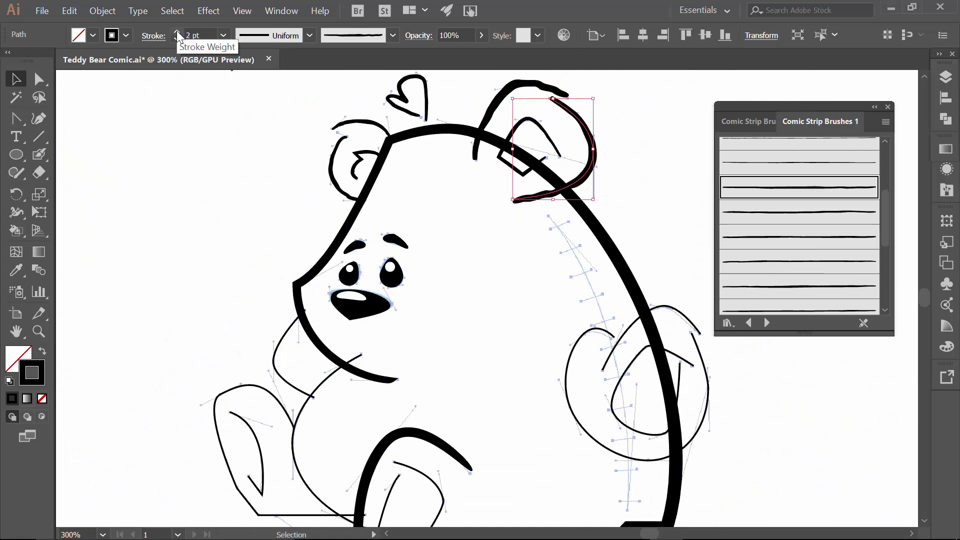
pyautogui.click(427, 247)
# Step: Apply a comic brush to the small arc atop the left ear
pyautogui.click(360, 125)
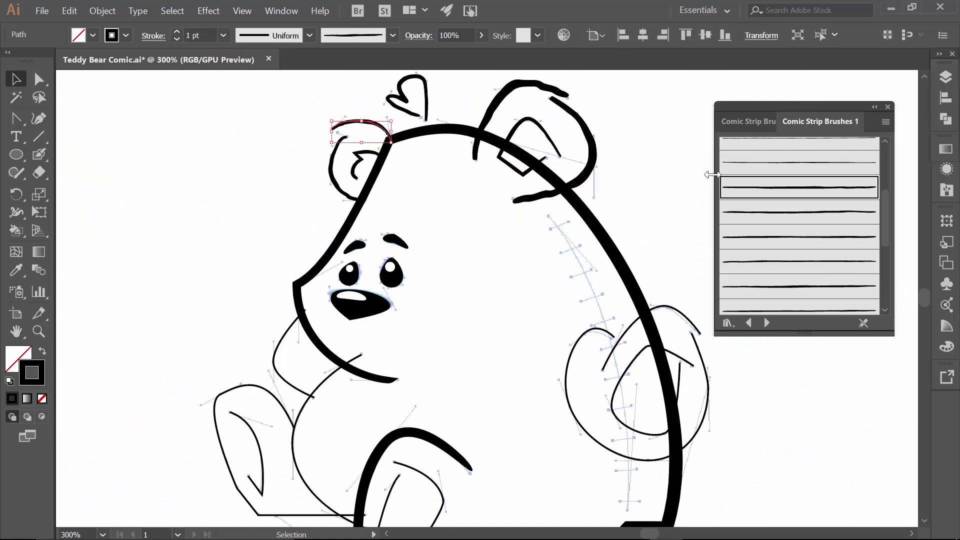
pyautogui.click(741, 189)
pyautogui.scroll(-5, 552, 270)
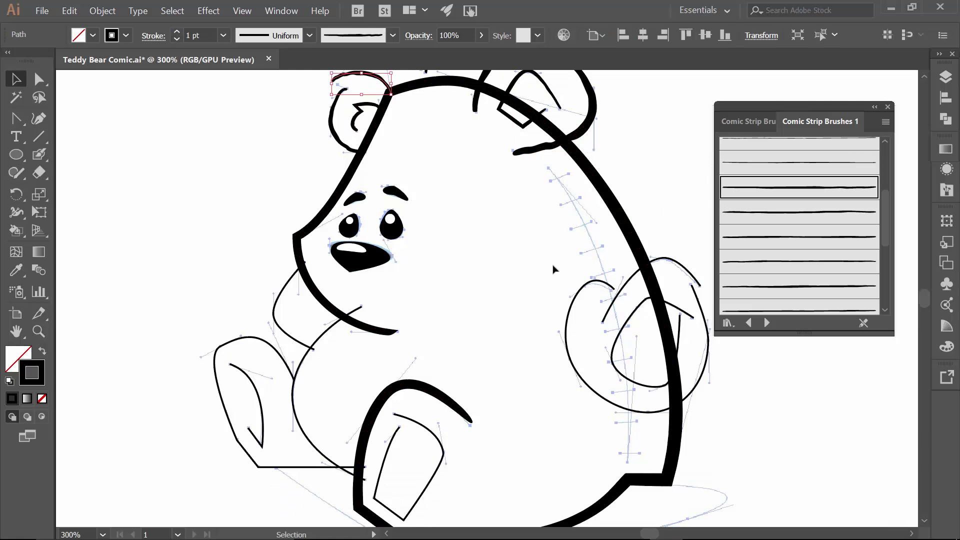
# Step: Stroke the bear's body outline with the first thin comic brush
pyautogui.click(445, 353)
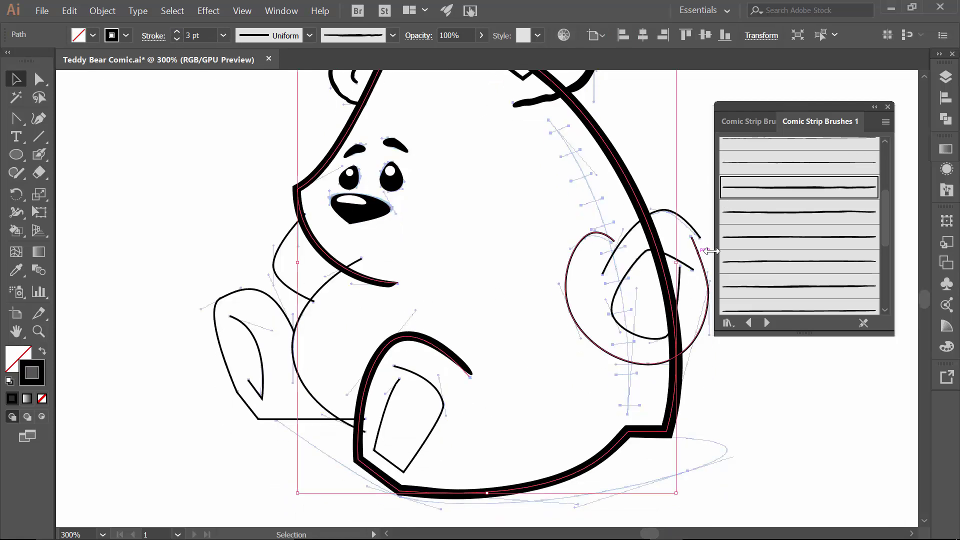
pyautogui.click(739, 262)
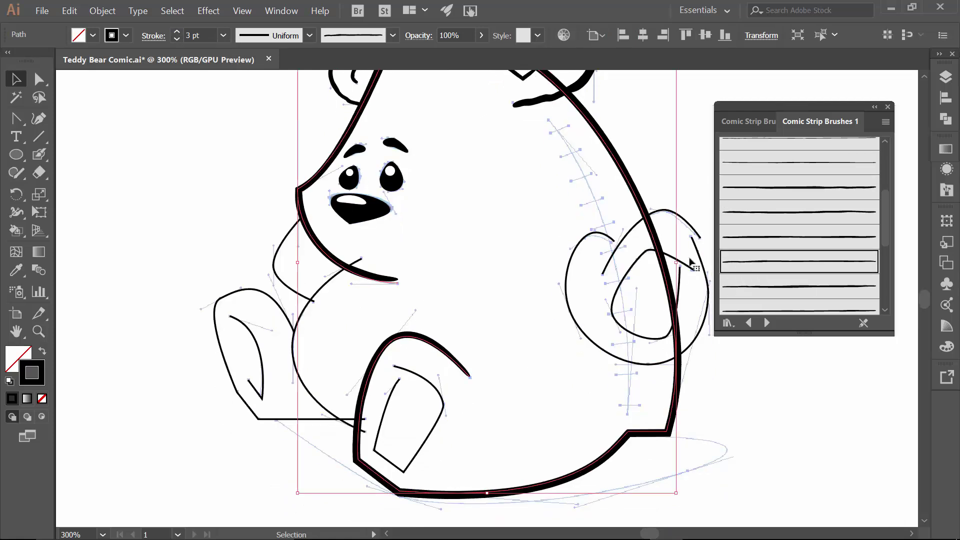
pyautogui.click(758, 287)
pyautogui.scroll(3, 794, 220)
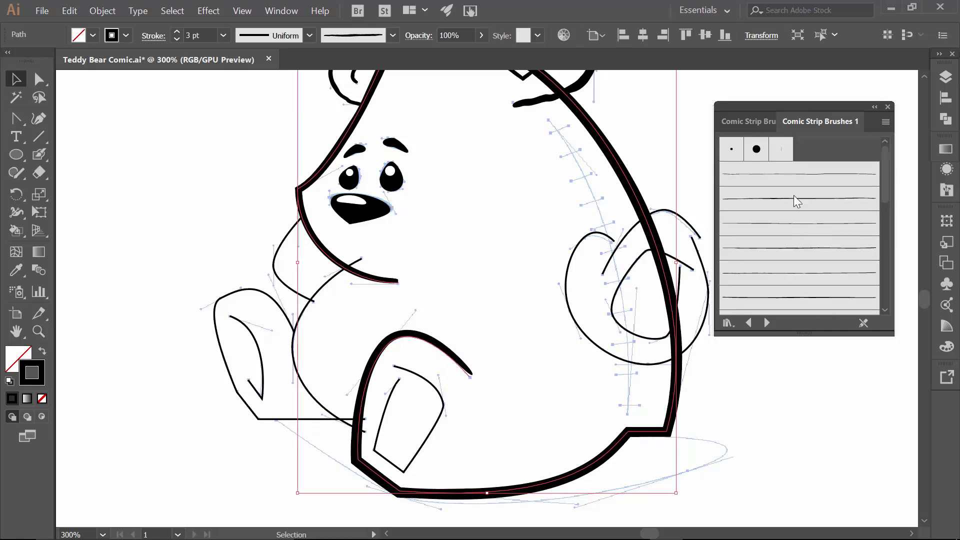
pyautogui.click(794, 176)
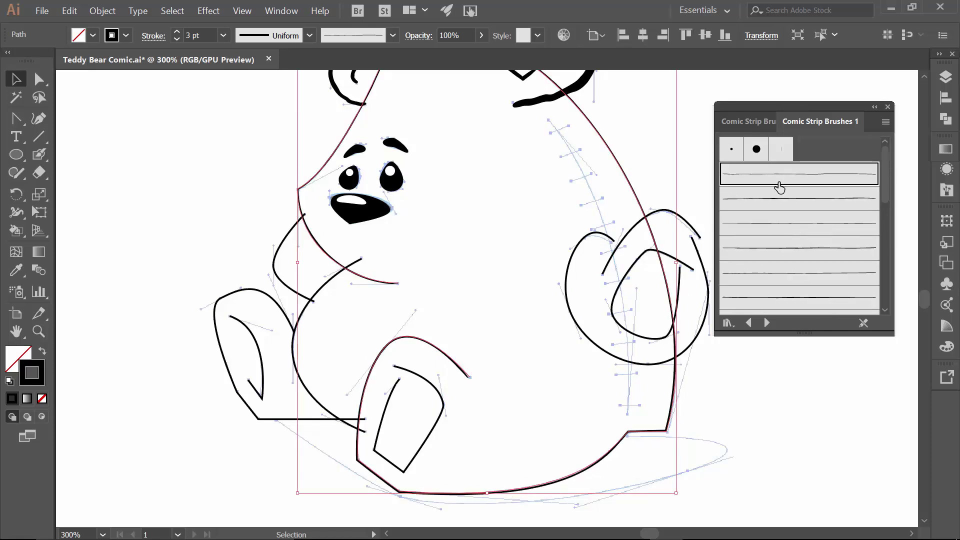
# Step: Raise the body outline stroke to 17 pt and try several other comic brushes on it
pyautogui.click(175, 33)
pyautogui.click(176, 34)
pyautogui.click(175, 33)
pyautogui.click(175, 34)
pyautogui.click(176, 34)
pyautogui.click(176, 33)
pyautogui.click(175, 33)
pyautogui.click(176, 33)
pyautogui.click(175, 34)
pyautogui.click(176, 34)
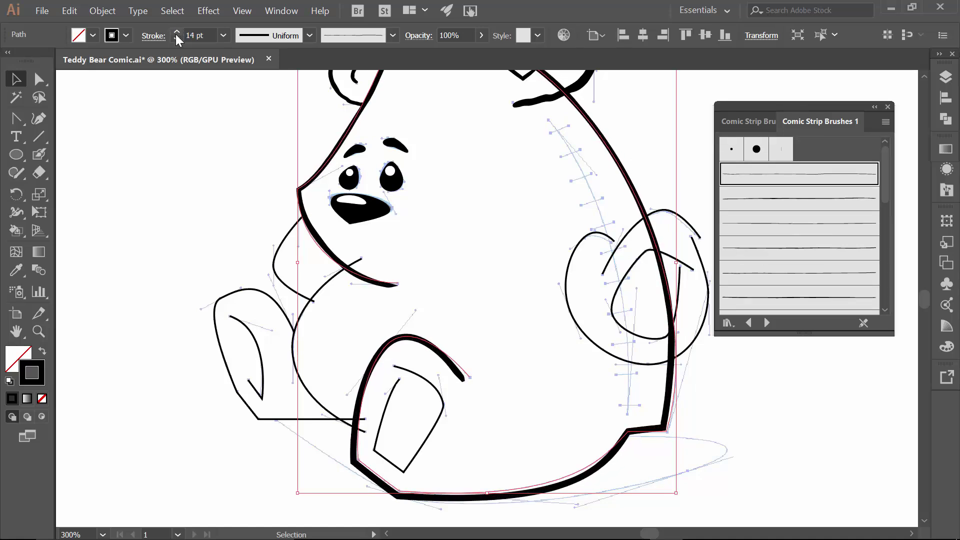
pyautogui.click(176, 33)
pyautogui.click(176, 33)
pyautogui.click(175, 33)
pyautogui.click(175, 33)
pyautogui.click(772, 199)
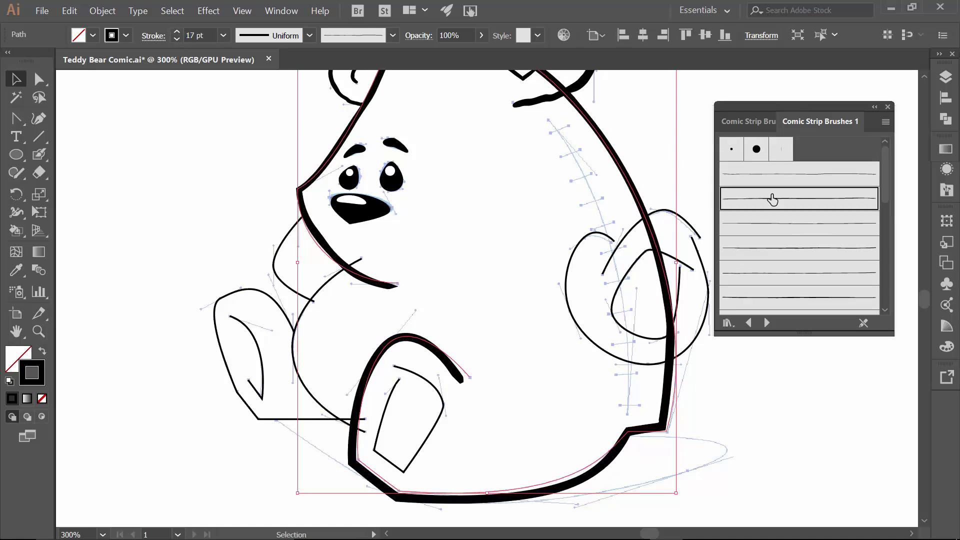
pyautogui.click(772, 225)
pyautogui.click(767, 252)
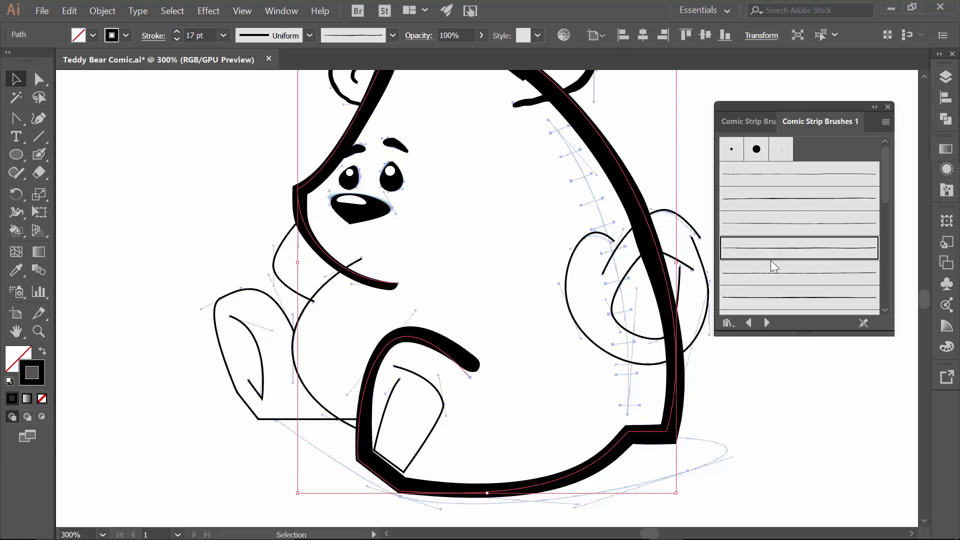
pyautogui.click(773, 270)
pyautogui.click(772, 293)
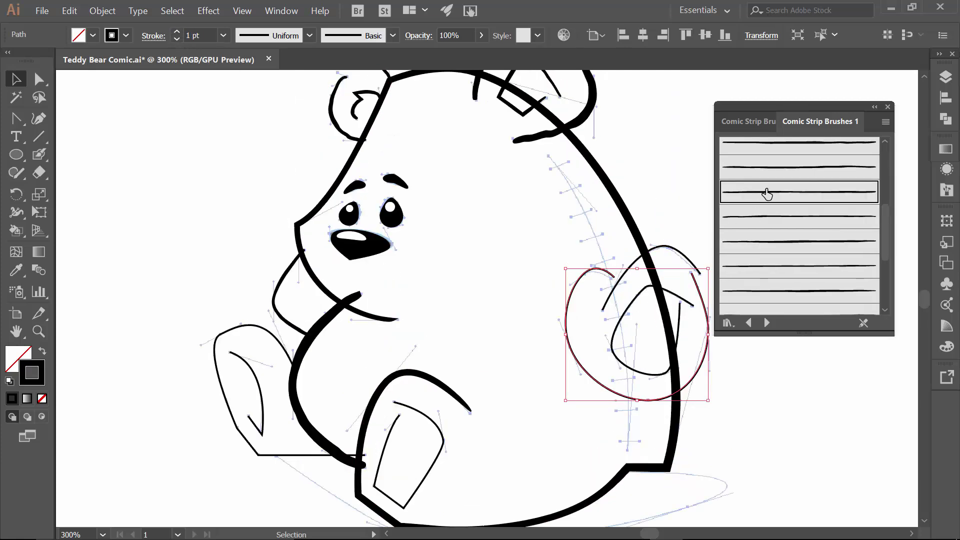
# Step: Thicken the arm arcs, inner foot, left leg, neck and ear outline paths to 2 pt
pyautogui.click(767, 193)
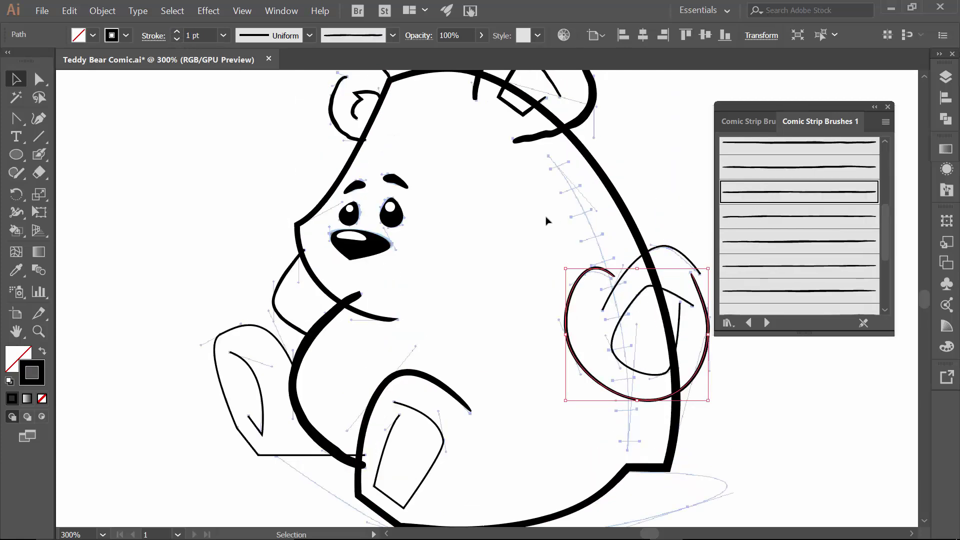
pyautogui.click(678, 251)
pyautogui.click(667, 247)
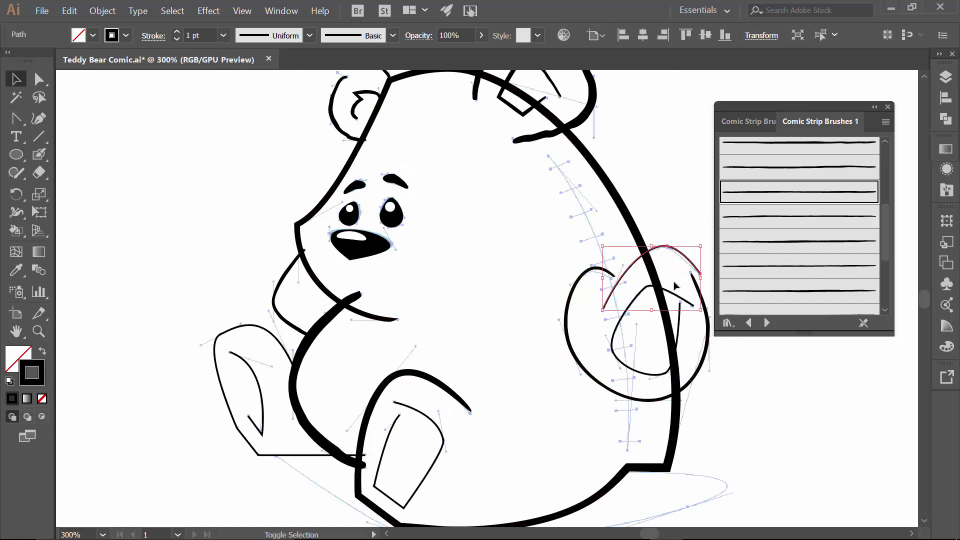
pyautogui.keyDown('shift'); pyautogui.click(620, 350); pyautogui.keyUp('shift')
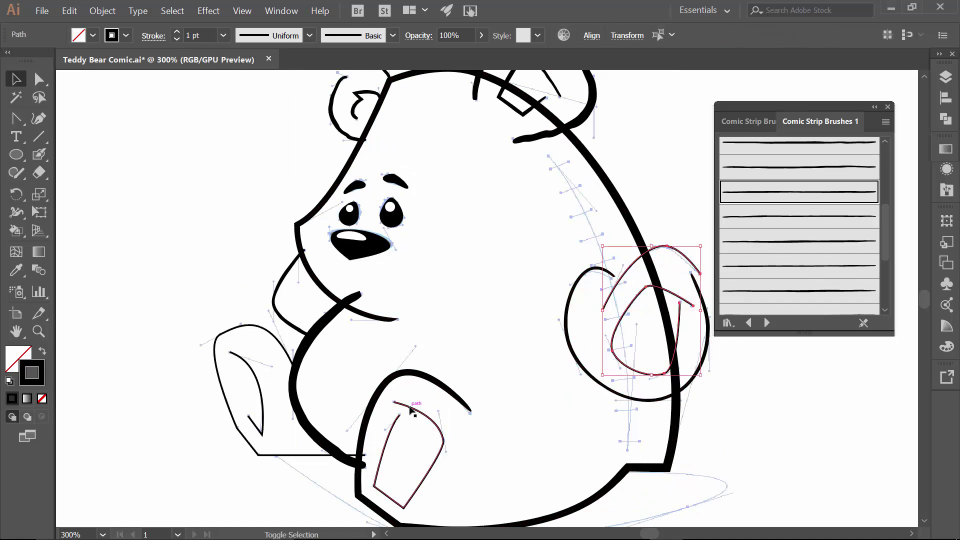
pyautogui.keyDown('shift'); pyautogui.click(412, 413); pyautogui.keyUp('shift')
pyautogui.keyDown('shift'); pyautogui.click(276, 338); pyautogui.keyUp('shift')
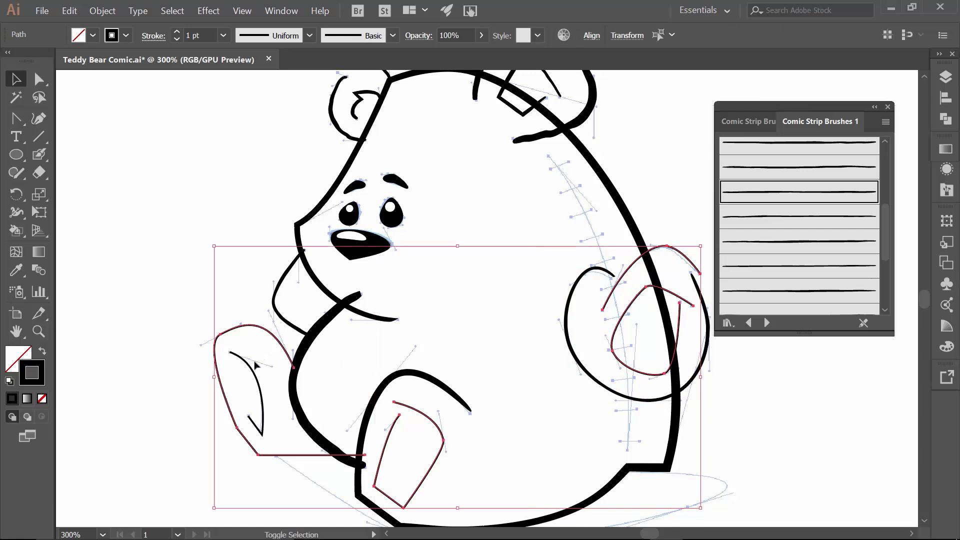
pyautogui.keyDown('shift'); pyautogui.click(331, 107); pyautogui.keyUp('shift')
pyautogui.click(176, 32)
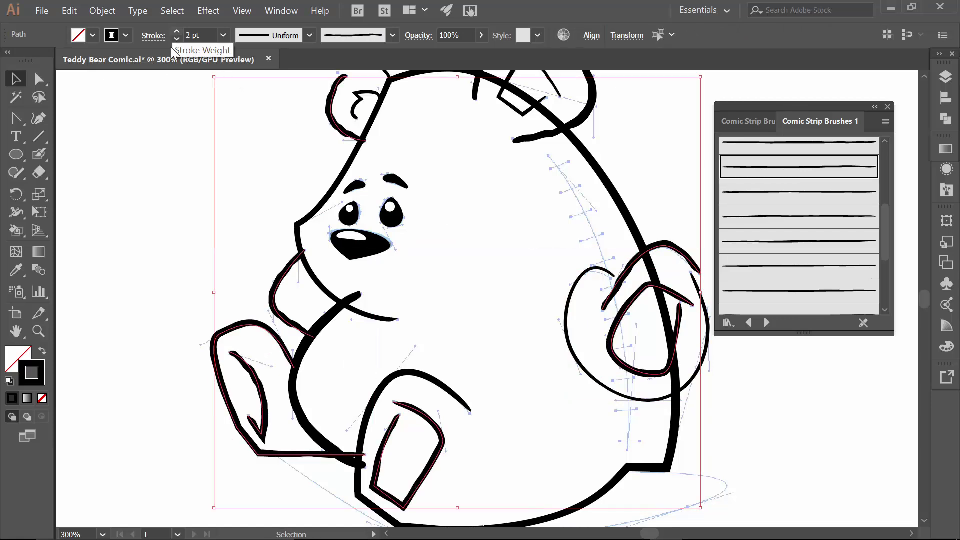
pyautogui.click(131, 181)
# Step: Give the right paw Comic Brush 9 at 3 pt and thin its inner loop to 1 pt
pyautogui.click(612, 395)
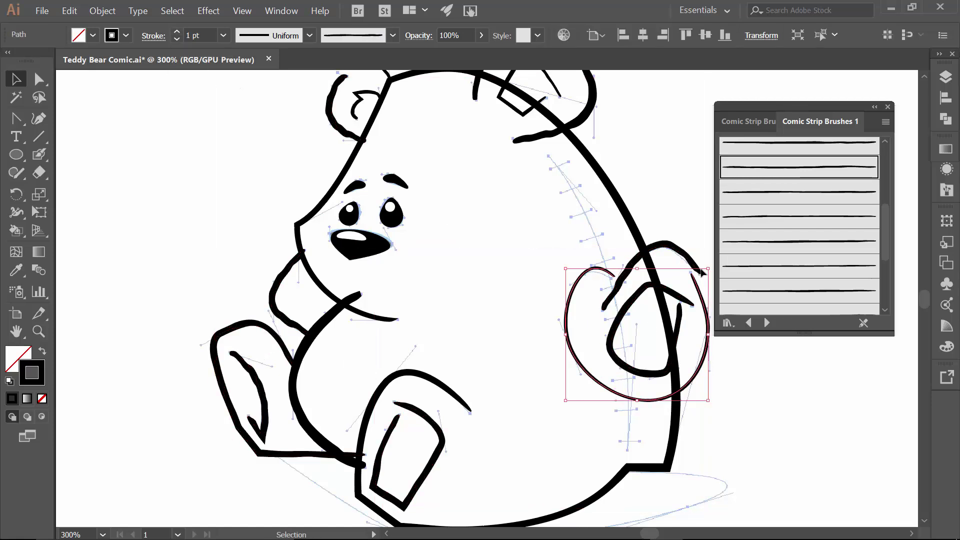
pyautogui.click(754, 192)
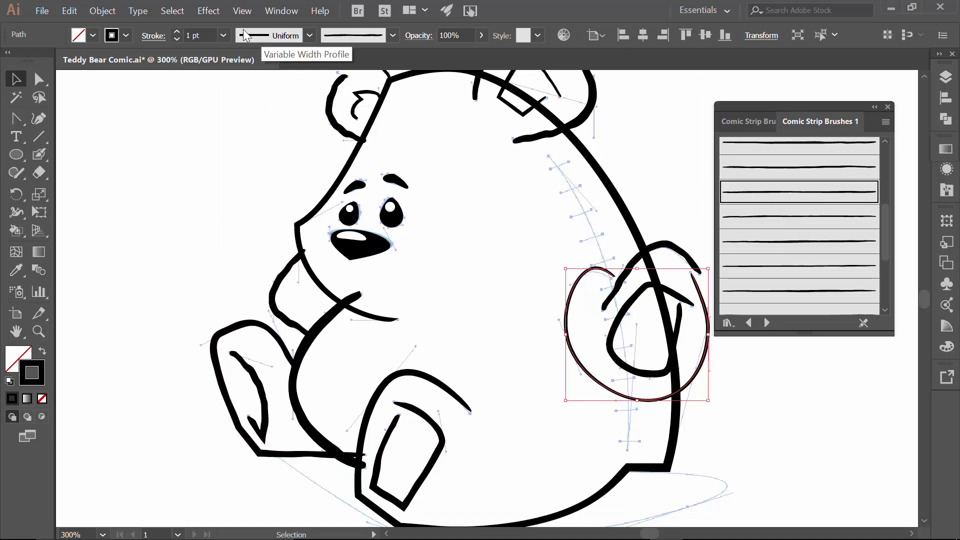
pyautogui.click(176, 31)
pyautogui.click(176, 32)
pyautogui.click(555, 257)
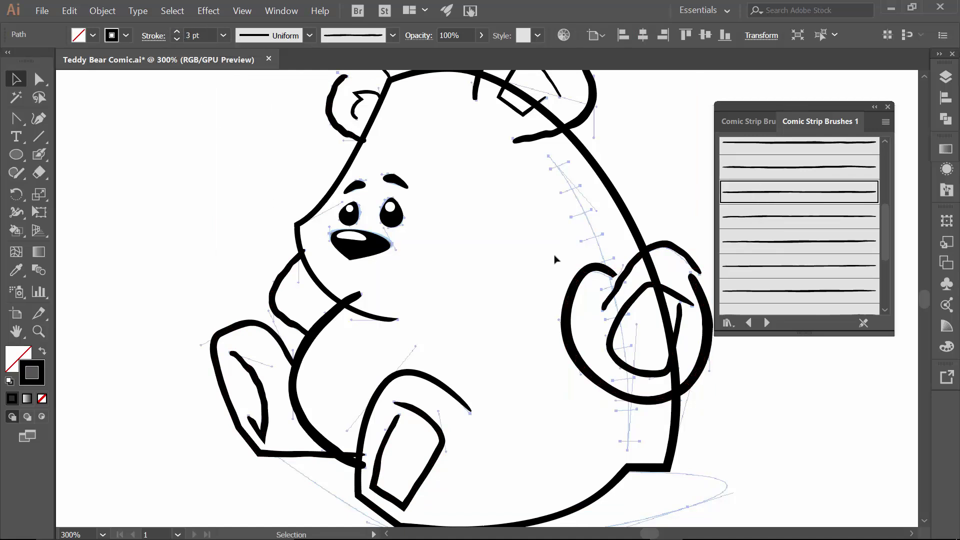
pyautogui.click(614, 315)
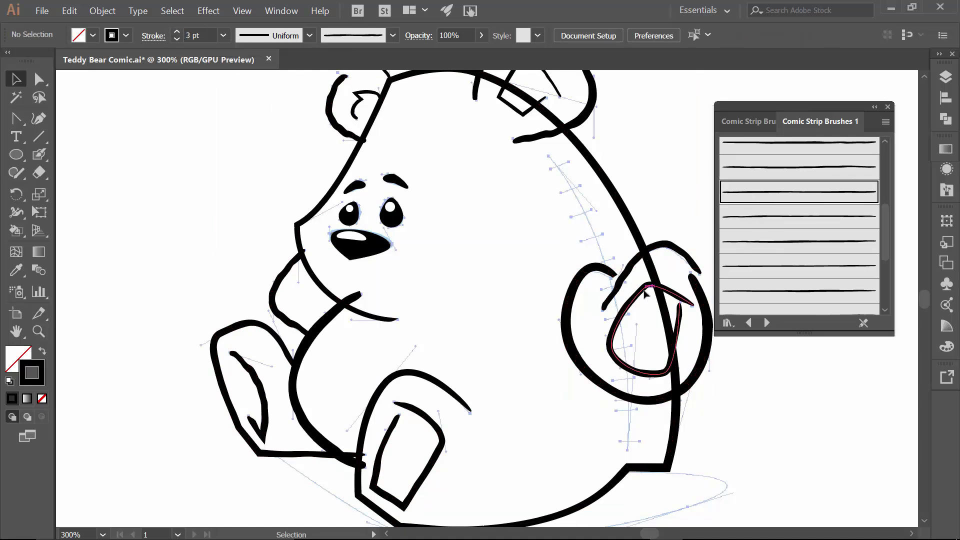
pyautogui.click(176, 39)
# Step: Give both foot paths a comic brush stroke at 1 pt
pyautogui.scroll(-1, 214, 204)
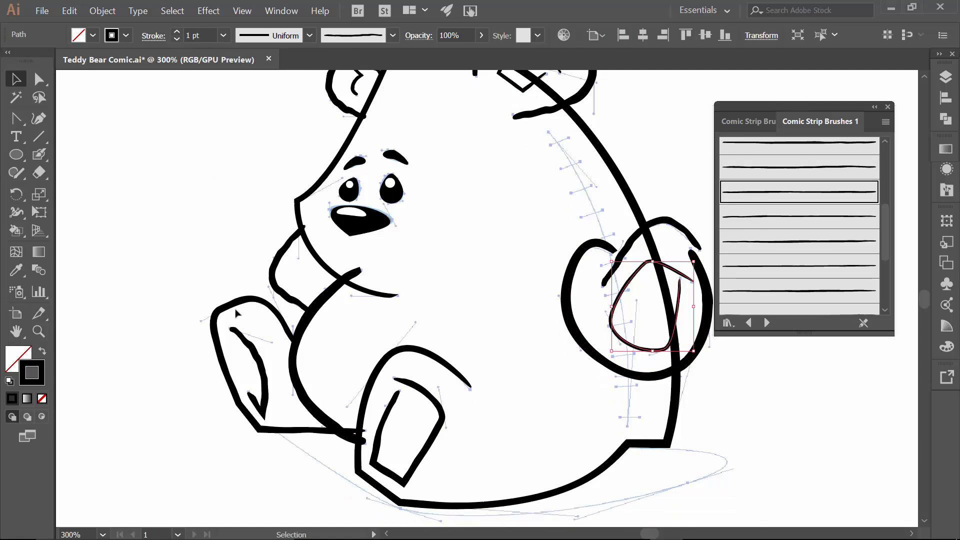
pyautogui.click(245, 345)
pyautogui.keyDown('shift'); pyautogui.click(425, 393); pyautogui.keyUp('shift')
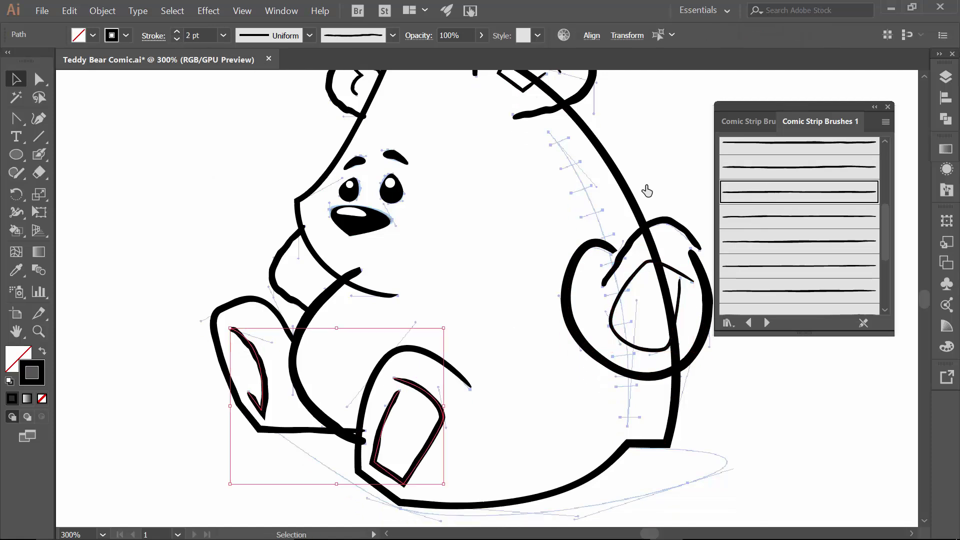
pyautogui.click(753, 198)
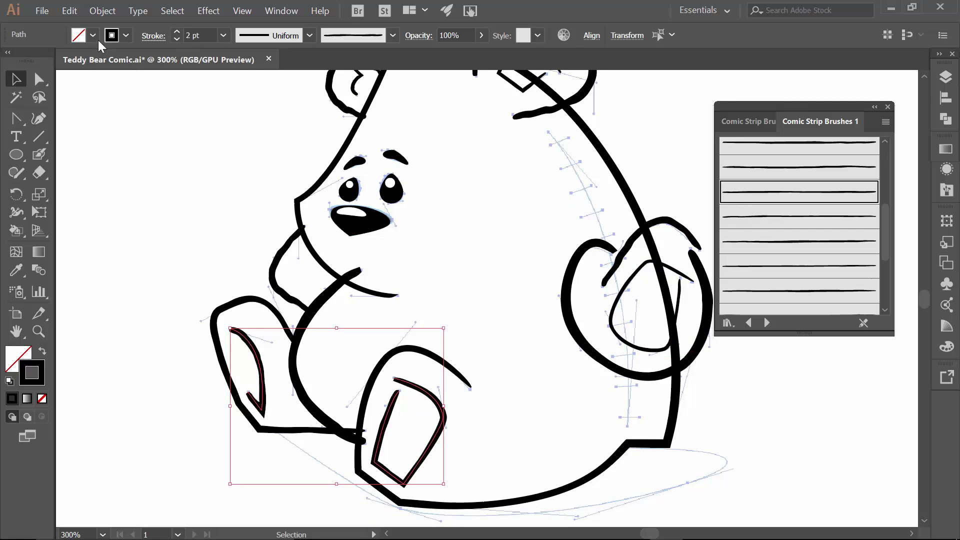
pyautogui.click(177, 39)
# Step: Apply a different comic brush to the bear's left ear outline
pyautogui.scroll(1, 231, 199)
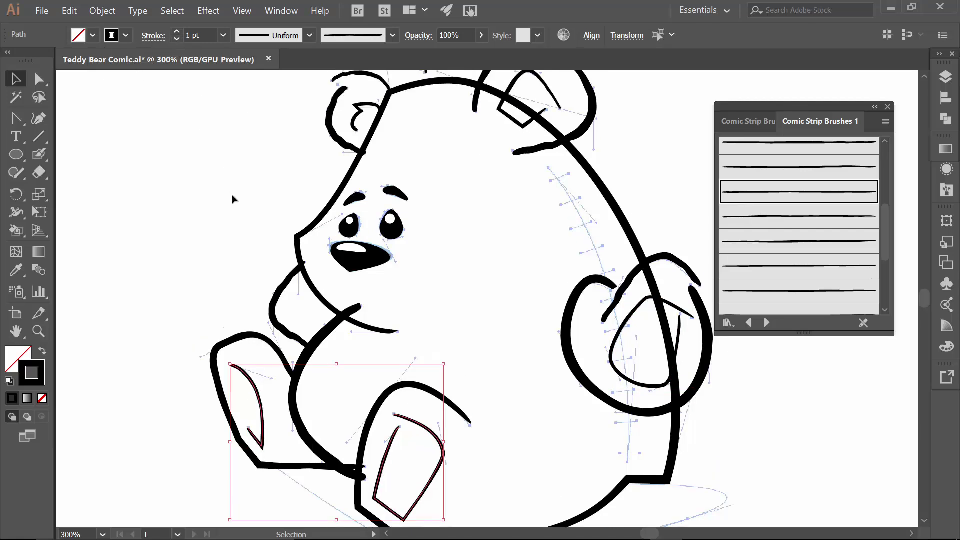
pyautogui.scroll(1, 362, 125)
pyautogui.click(360, 134)
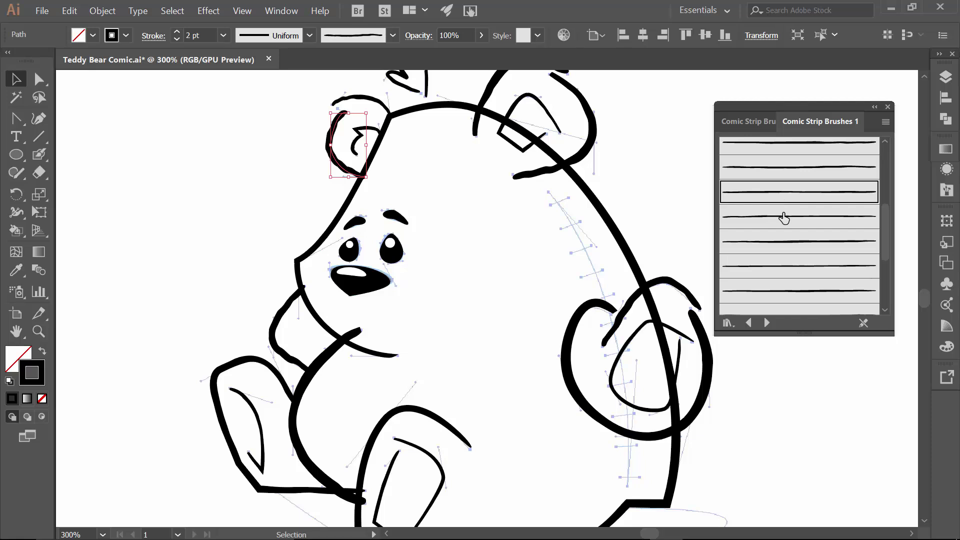
pyautogui.click(787, 260)
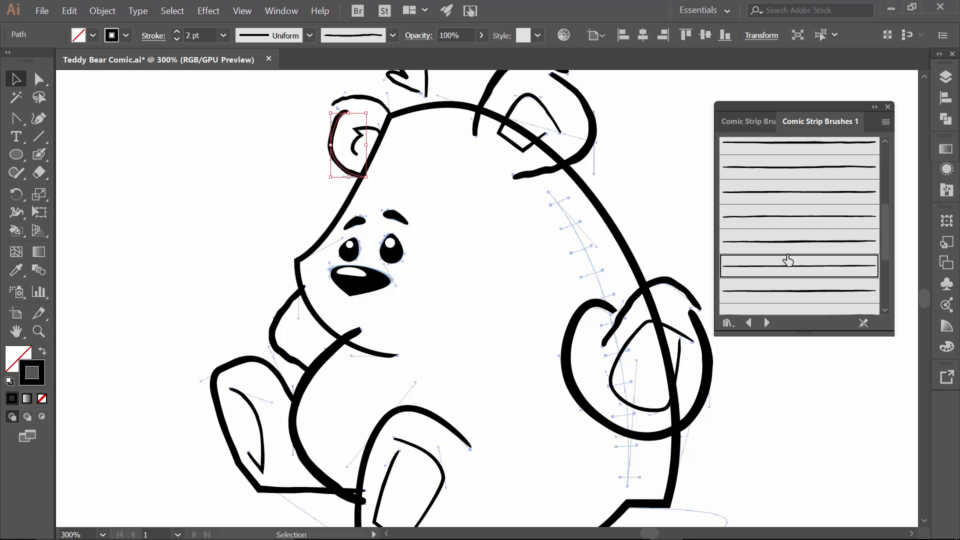
pyautogui.click(550, 274)
pyautogui.click(593, 127)
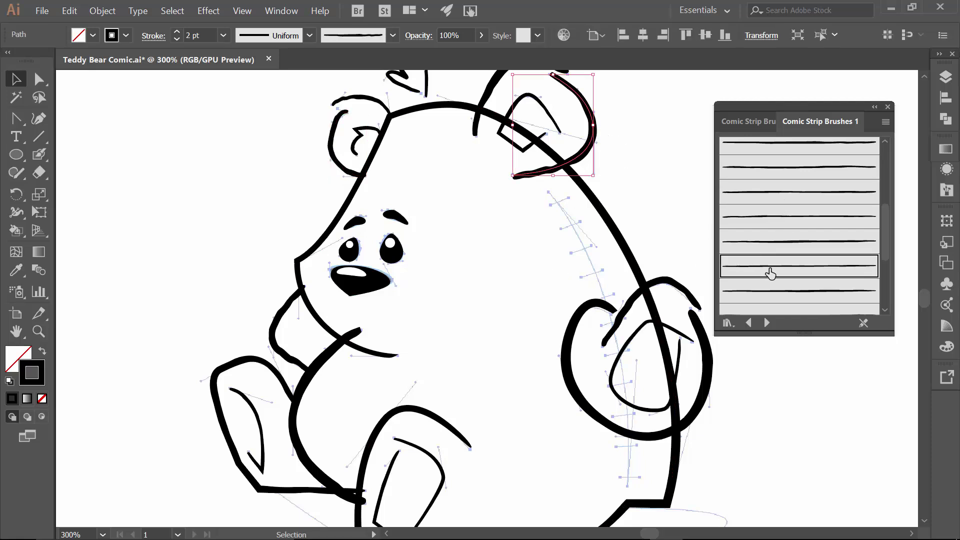
pyautogui.scroll(3, 655, 172)
pyautogui.scroll(-4, 655, 171)
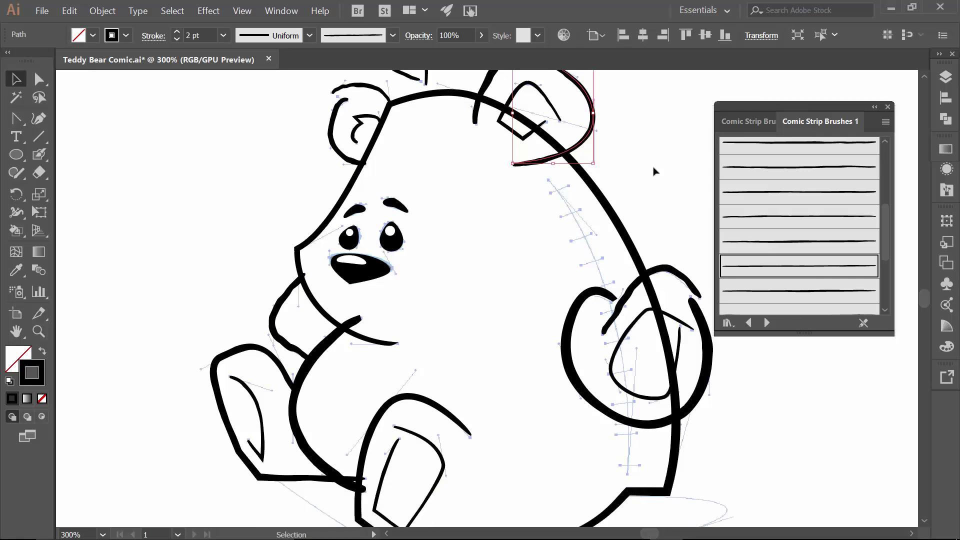
pyautogui.click(655, 171)
pyautogui.scroll(-3, 600, 234)
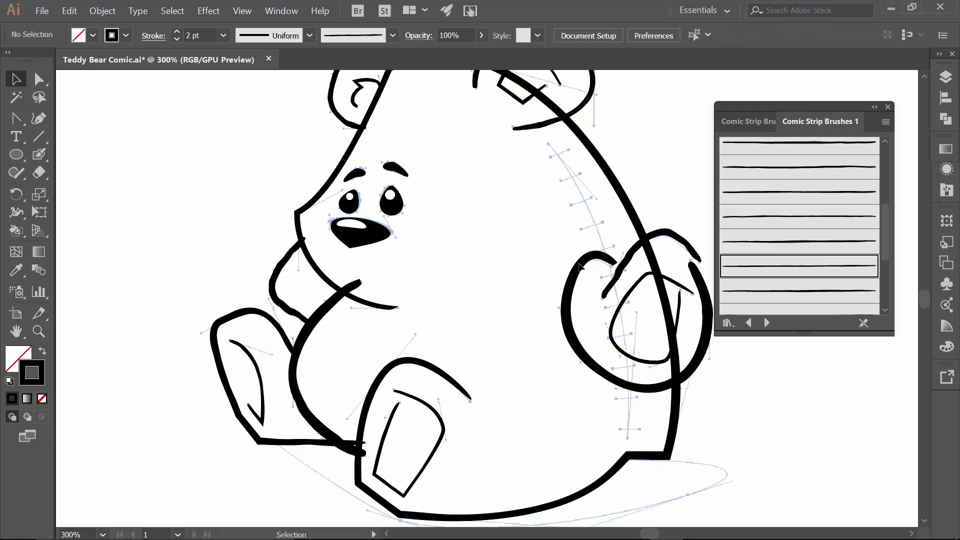
# Step: Nudge the arm curve down and thicken the inner leg pad to 2 pt
pyautogui.click(320, 310)
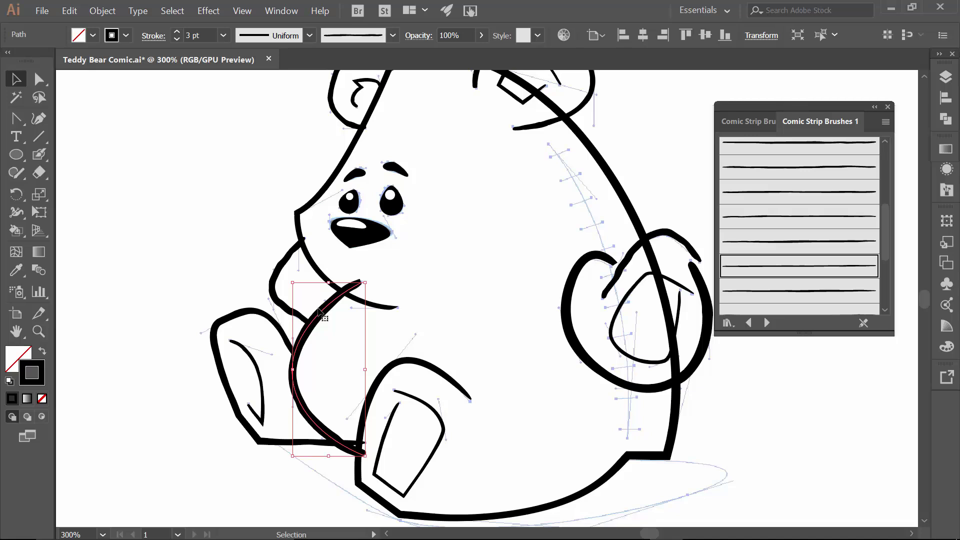
pyautogui.press('Down')
pyautogui.press('Down')
pyautogui.press('Down')
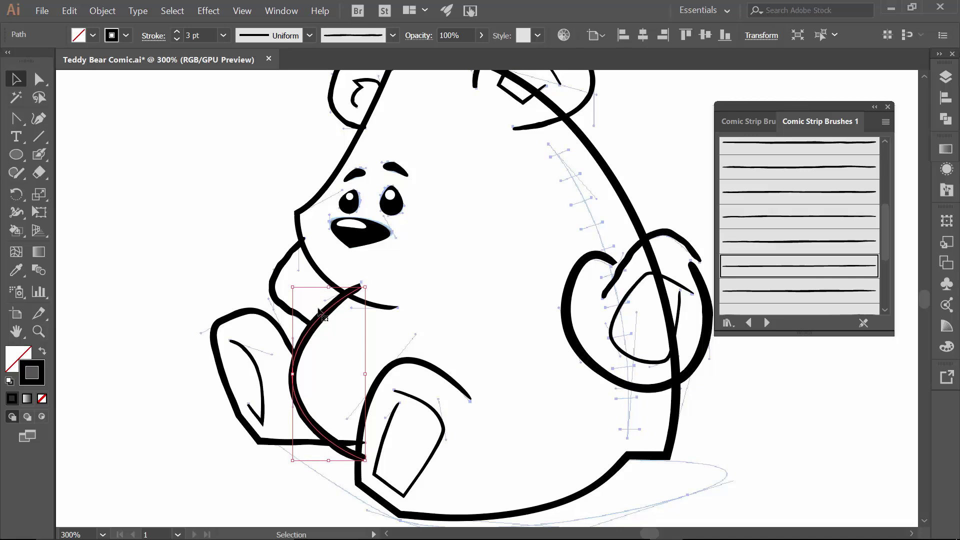
pyautogui.click(390, 412)
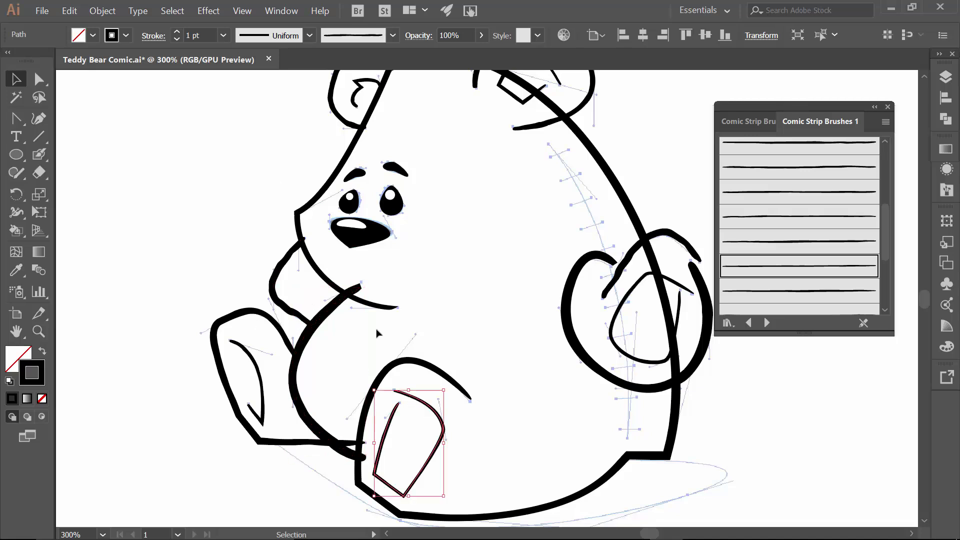
pyautogui.click(178, 32)
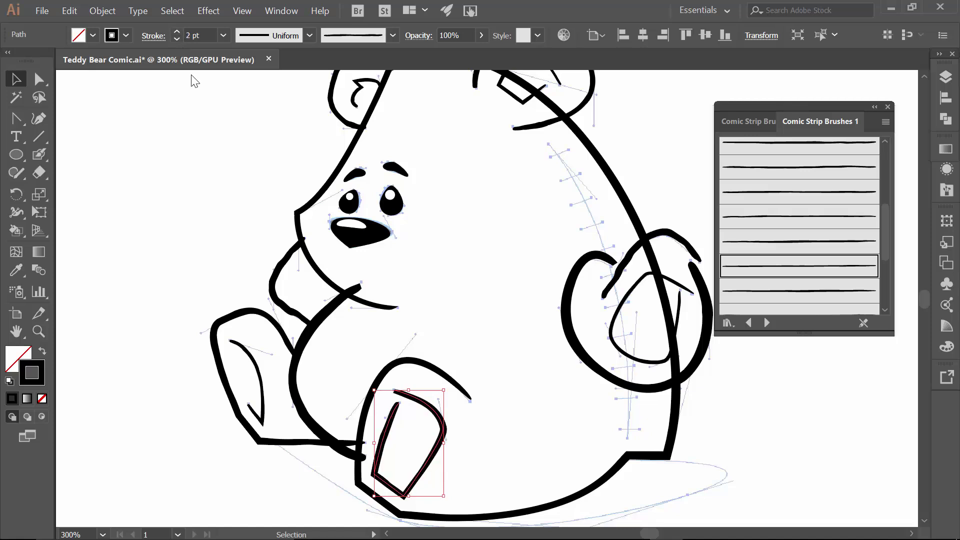
pyautogui.click(230, 178)
# Step: Switch the inner hand path to another comic brush at 2 pt
pyautogui.click(627, 303)
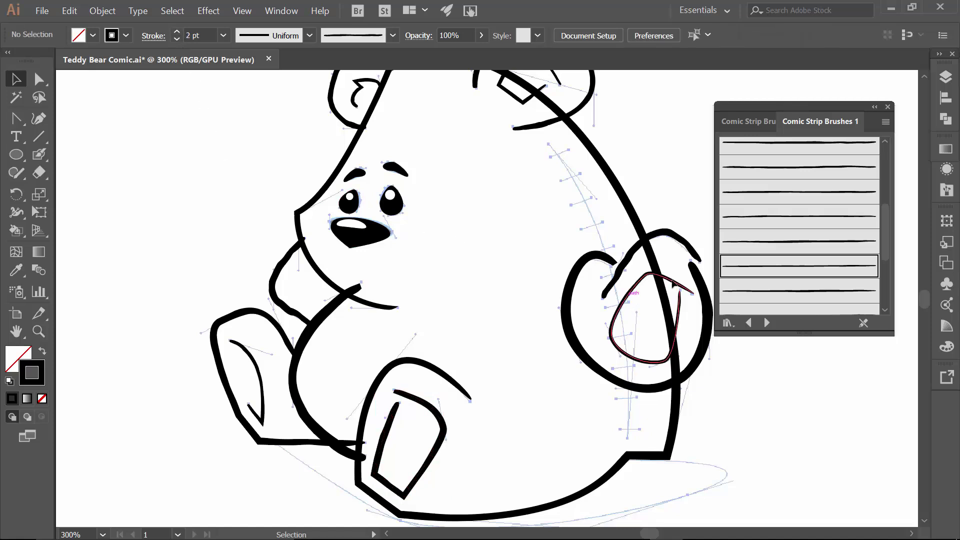
pyautogui.click(767, 242)
pyautogui.click(789, 296)
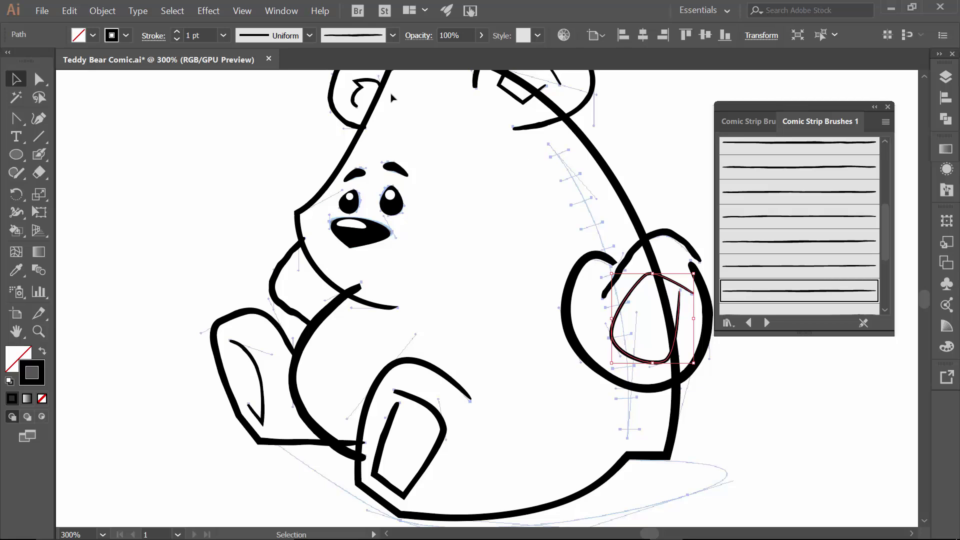
pyautogui.click(177, 31)
pyautogui.click(196, 154)
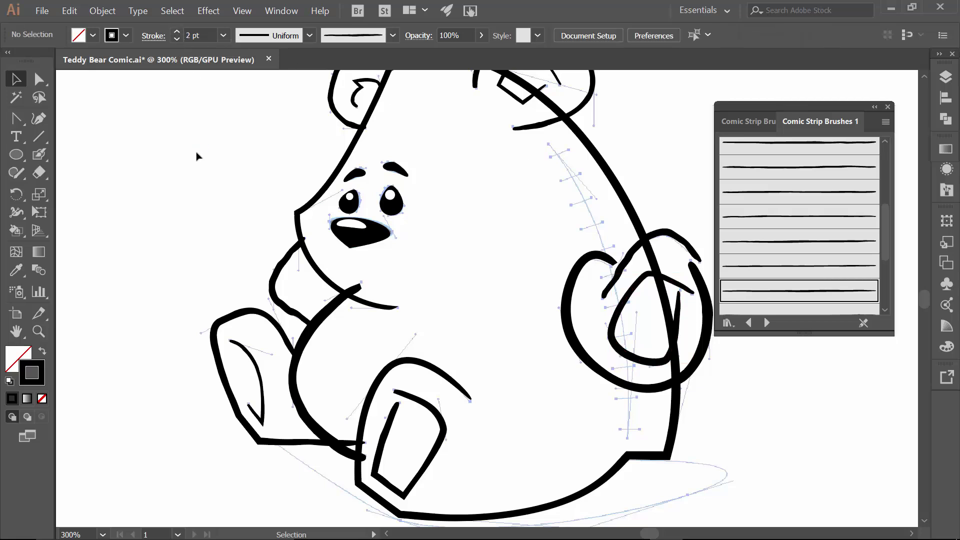
# Step: Thicken the bear's body outline to 3 pt
pyautogui.scroll(2, 197, 154)
pyautogui.click(346, 187)
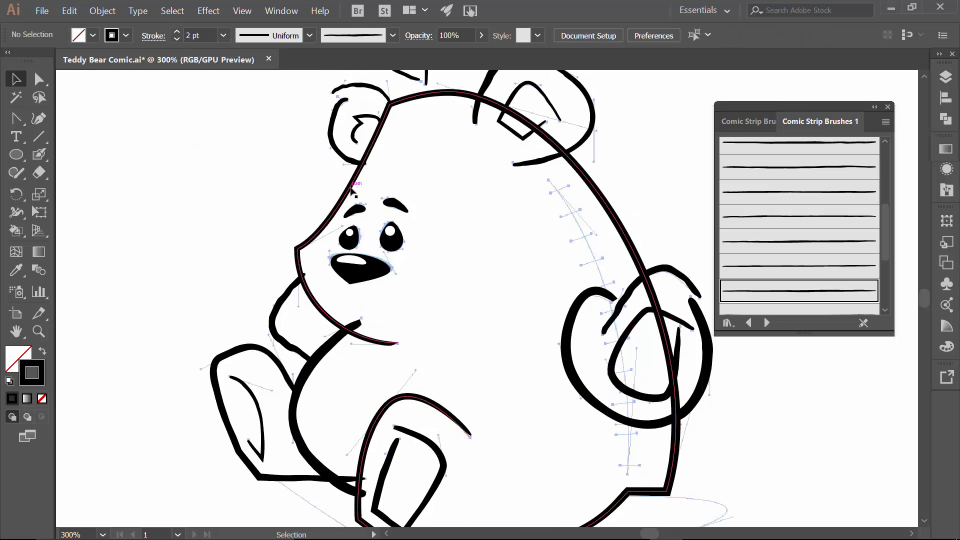
pyautogui.click(178, 32)
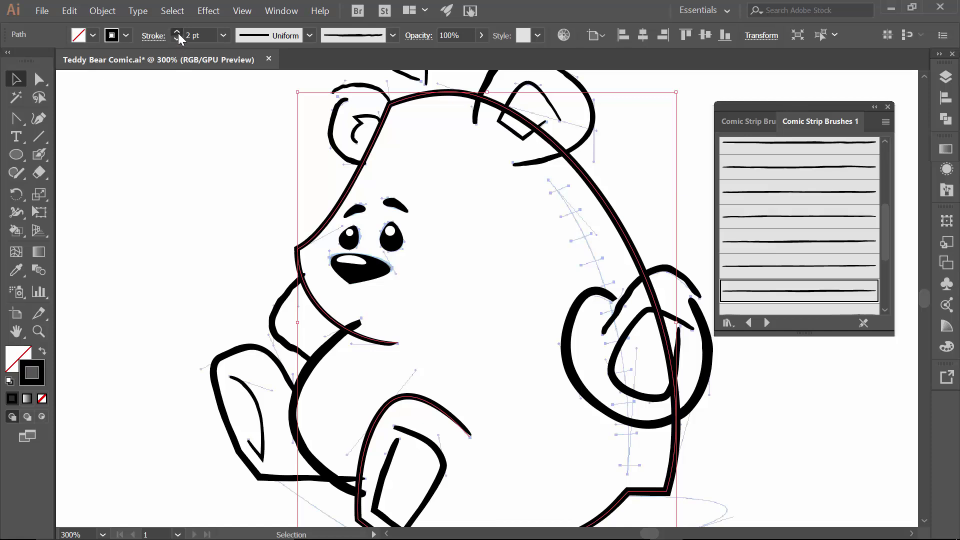
pyautogui.click(180, 146)
pyautogui.scroll(-3, 181, 149)
pyautogui.scroll(2, 181, 168)
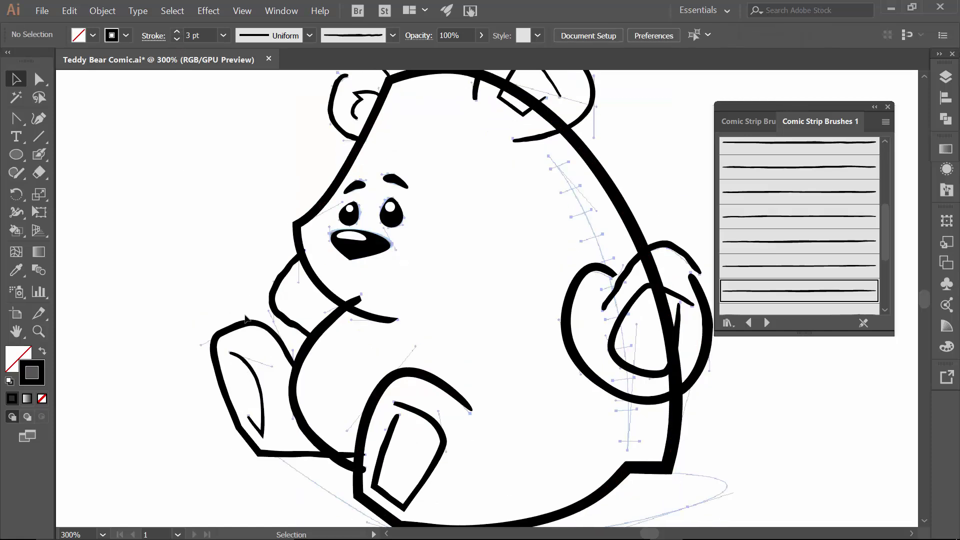
# Step: Thicken the small inner-leg line to 2 pt and nudge it up and left
pyautogui.click(251, 371)
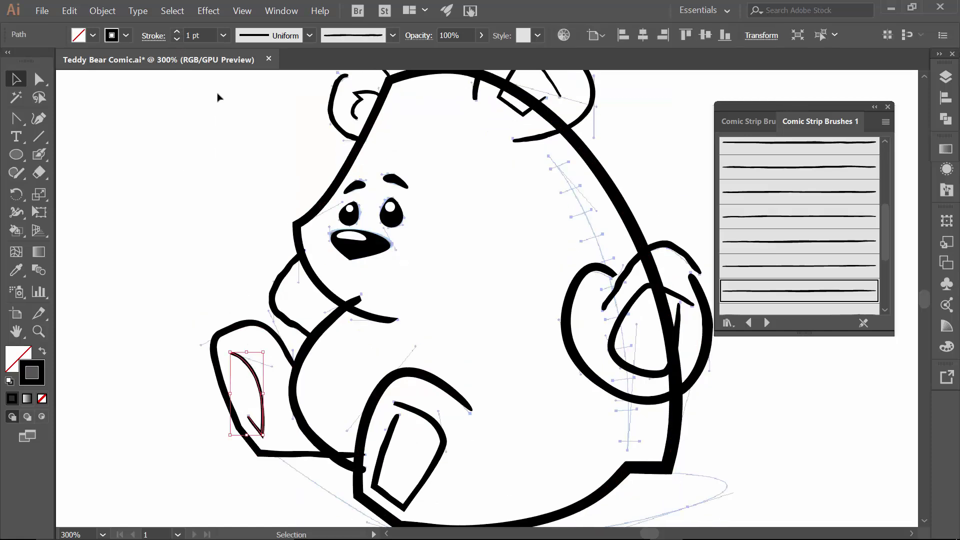
pyautogui.click(177, 31)
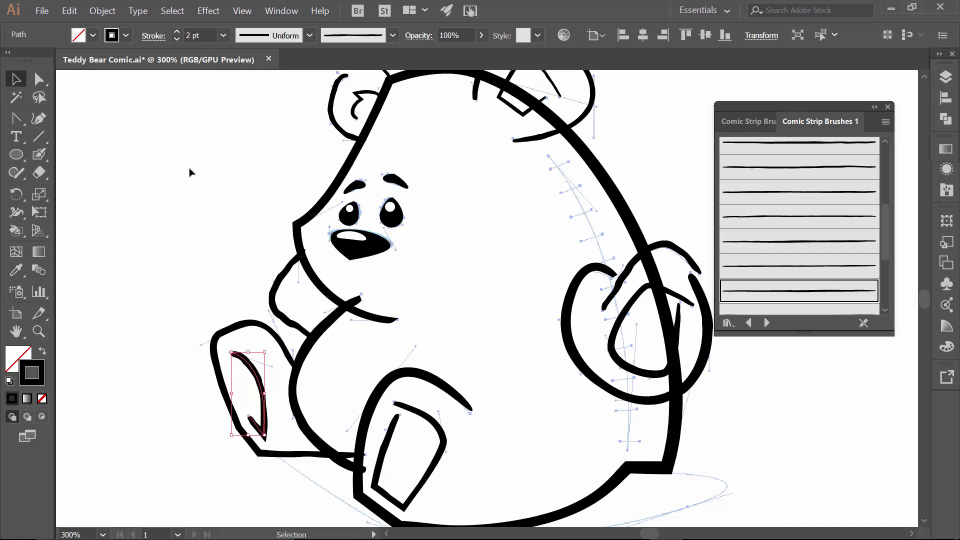
pyautogui.press('Left')
pyautogui.press('Up')
pyautogui.press('Left')
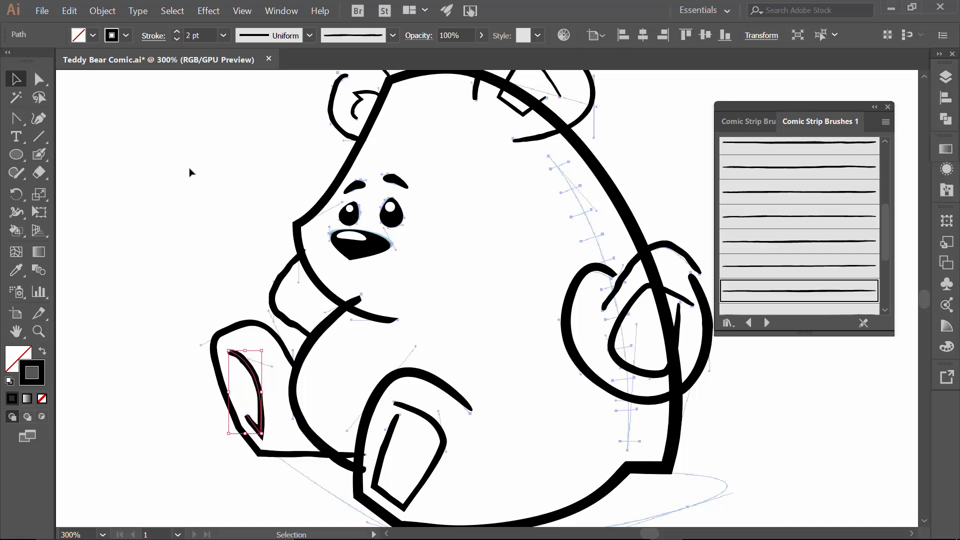
pyautogui.scroll(-2, 199, 159)
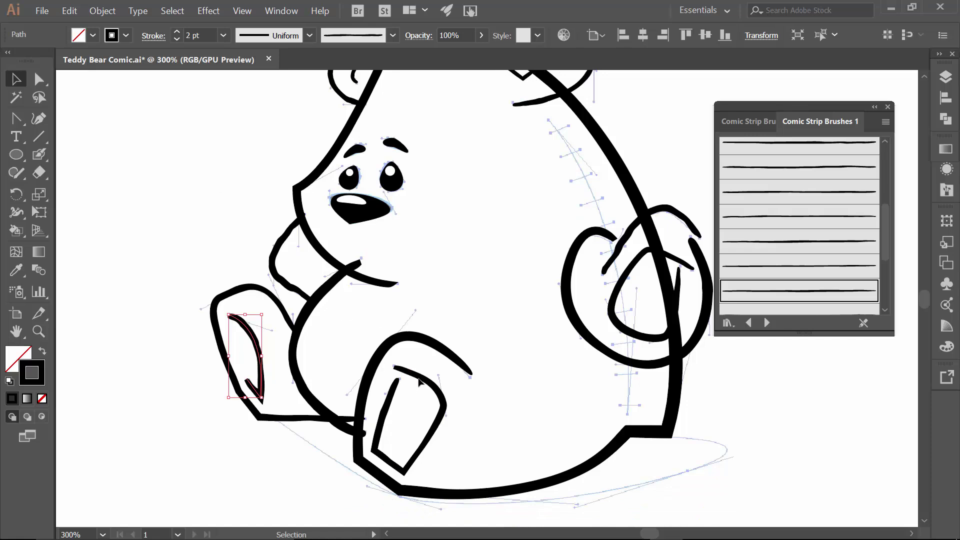
pyautogui.scroll(3, 395, 301)
# Step: Thicken the left inner ear line and right ear outline to 3 pt
pyautogui.click(331, 120)
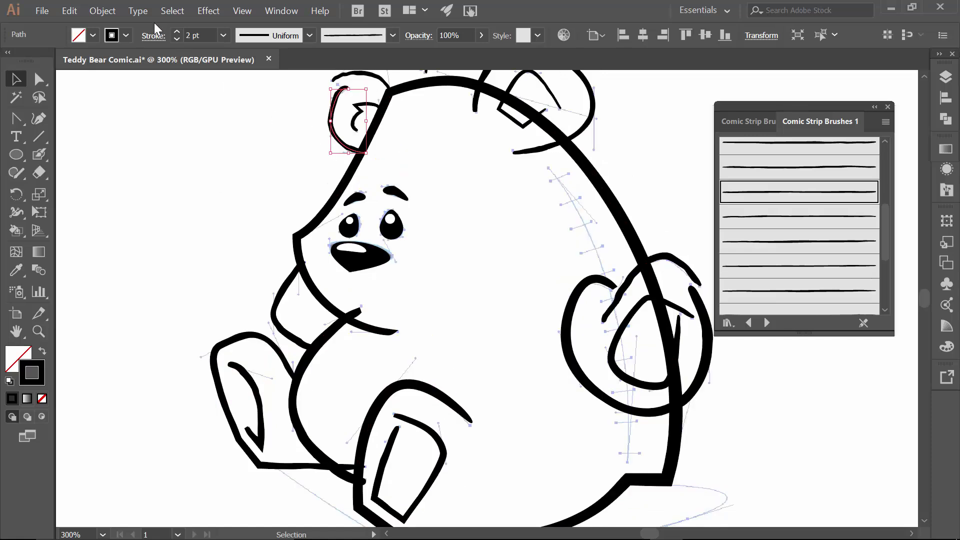
pyautogui.click(176, 33)
pyautogui.scroll(2, 218, 211)
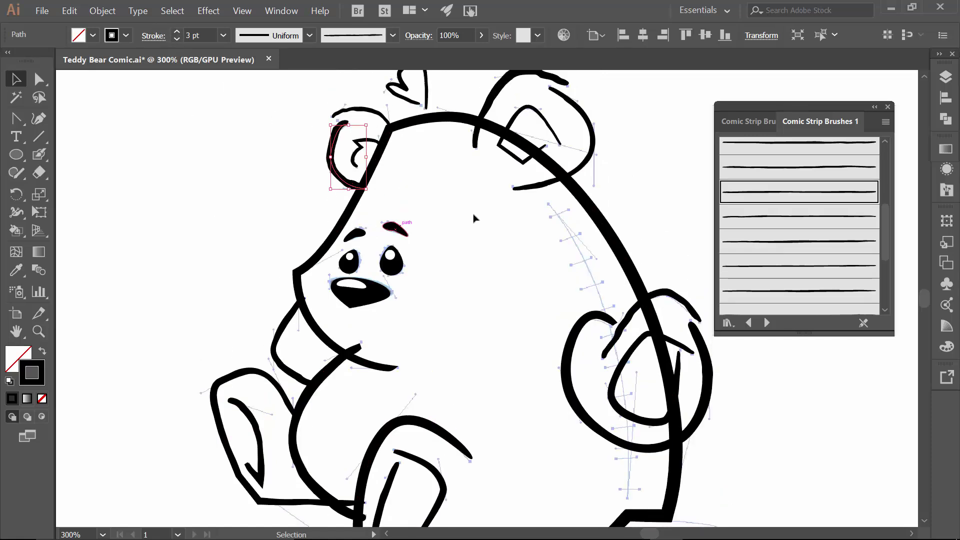
pyautogui.click(589, 120)
pyautogui.click(173, 33)
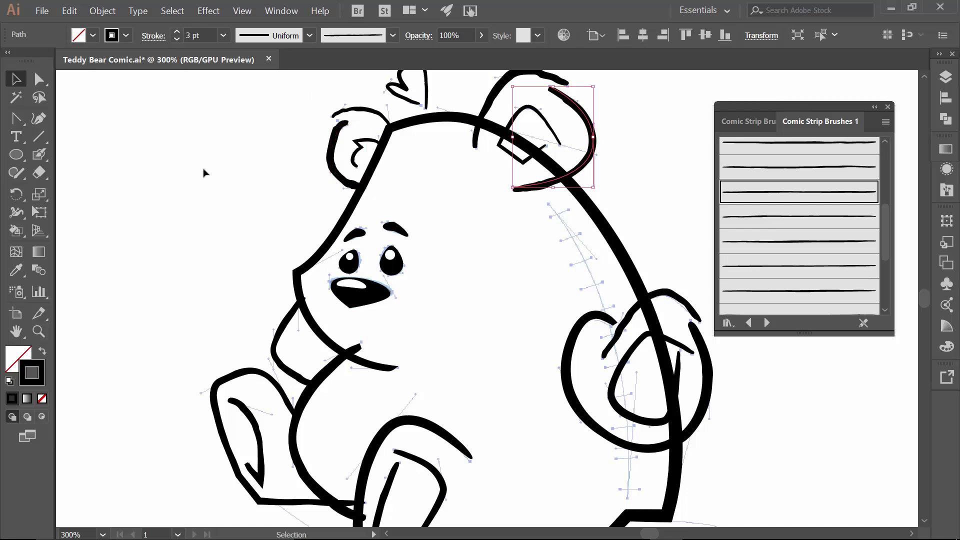
pyautogui.click(212, 172)
pyautogui.scroll(2, 250, 184)
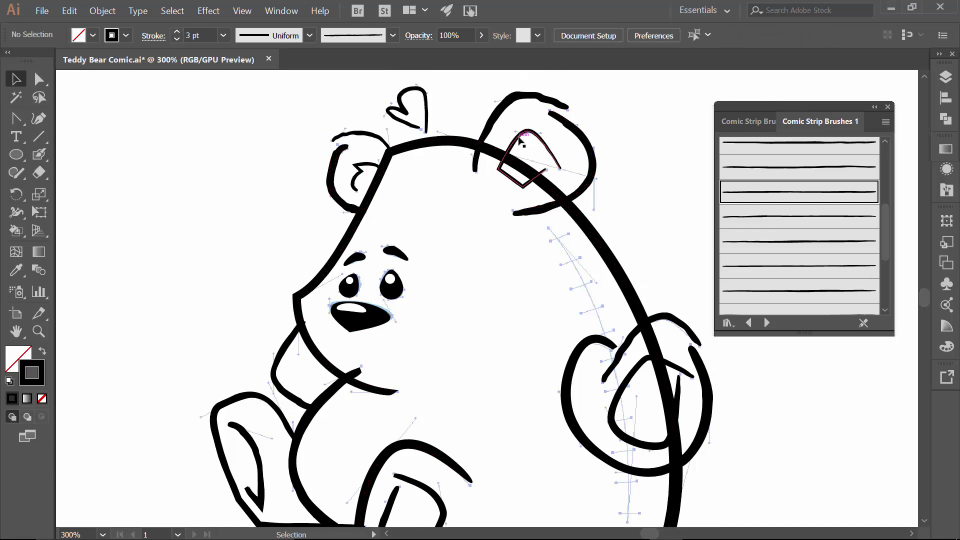
# Step: Give the right inner ear line a 2 pt stroke, then deselect it
pyautogui.click(520, 142)
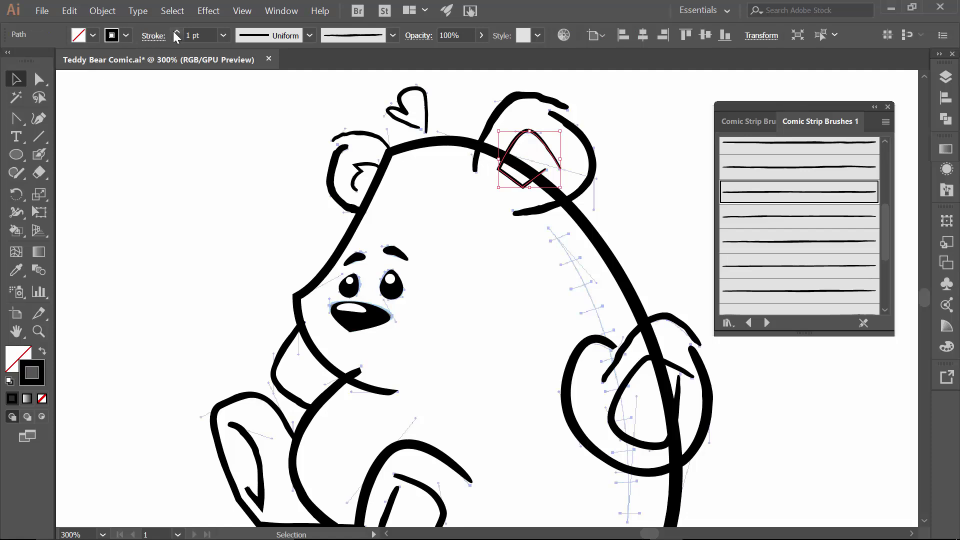
pyautogui.click(176, 32)
pyautogui.click(181, 181)
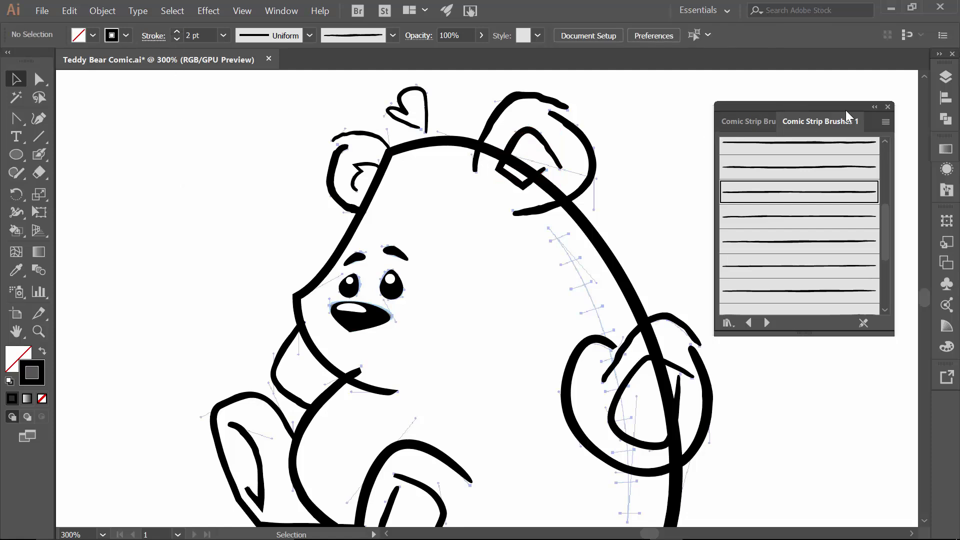
# Step: Dock the comic brushes panel away and save Teddy Bear Comic.ai
pyautogui.moveTo(806, 106)
pyautogui.mouseDown()
pyautogui.moveTo(889, 355)
pyautogui.moveTo(947, 402)
pyautogui.mouseUp()
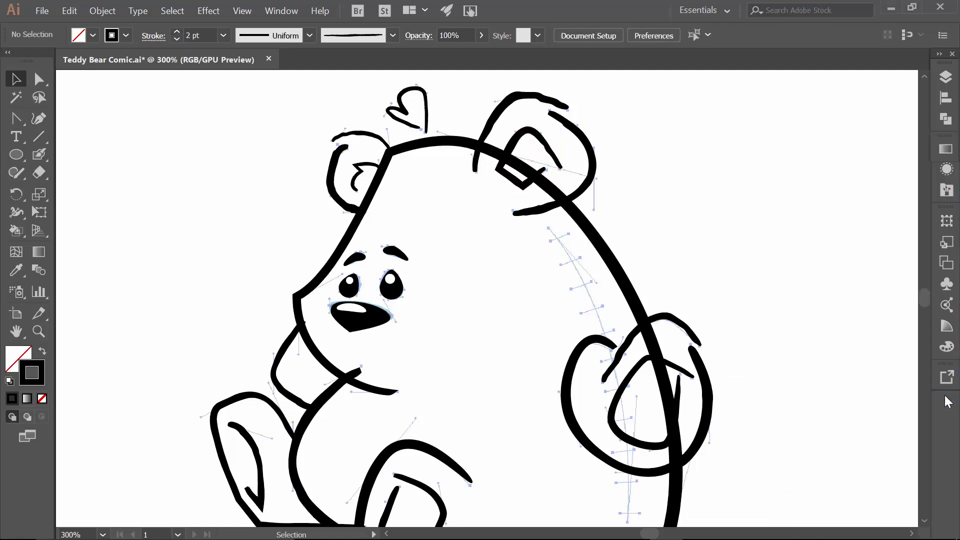
pyautogui.click(42, 11)
pyautogui.click(95, 125)
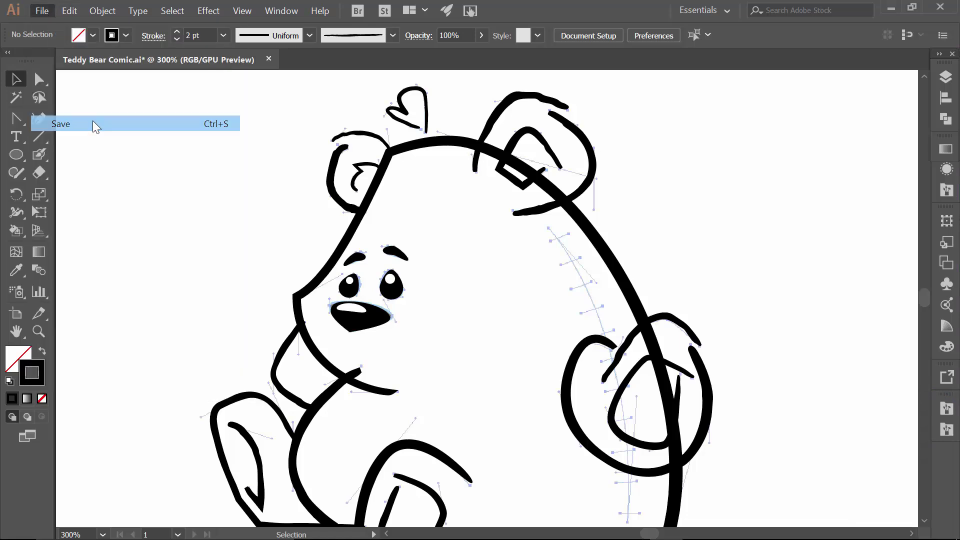
pyautogui.scroll(-4, 745, 195)
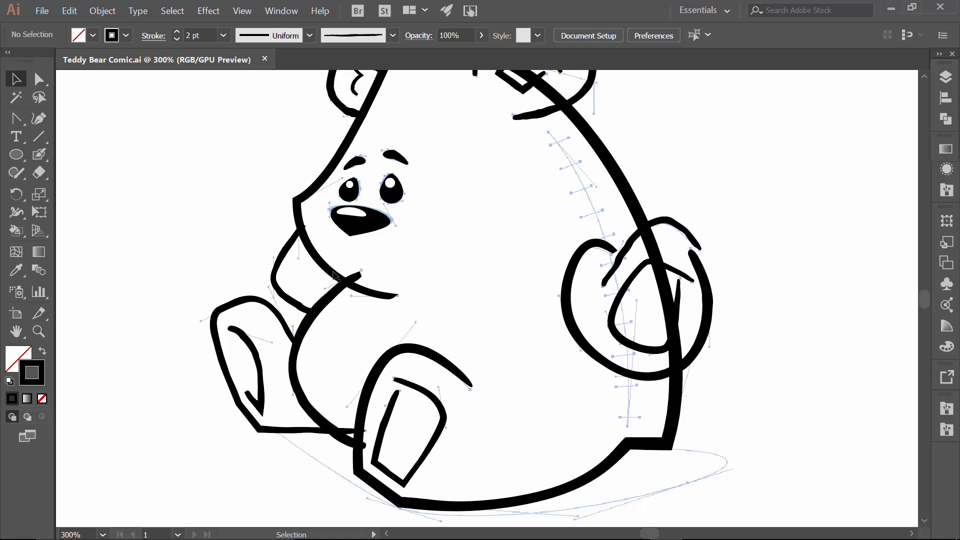
pyautogui.scroll(2, 872, 149)
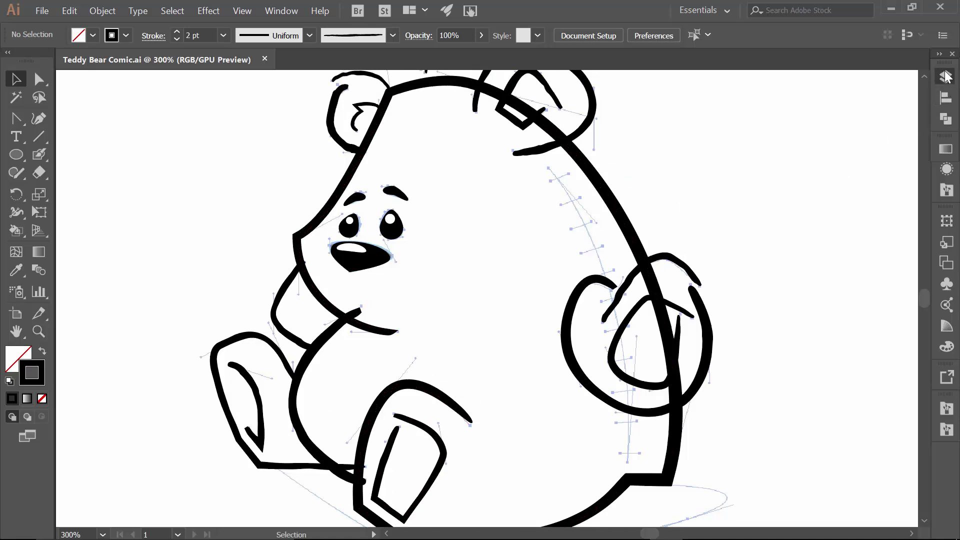
# Step: Duplicate the 'INKING copy' layer, hide the lower copy, and make the top copy active
pyautogui.click(945, 77)
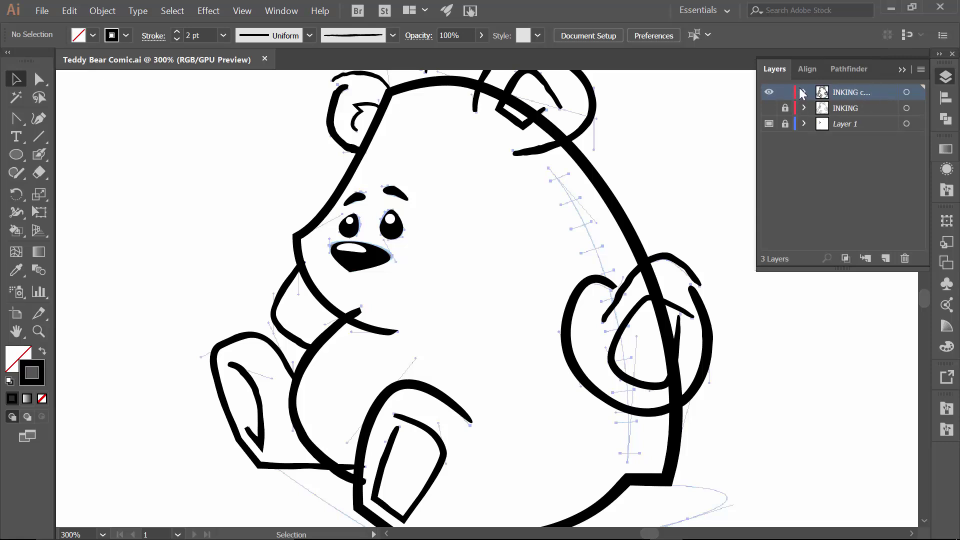
pyautogui.click(920, 70)
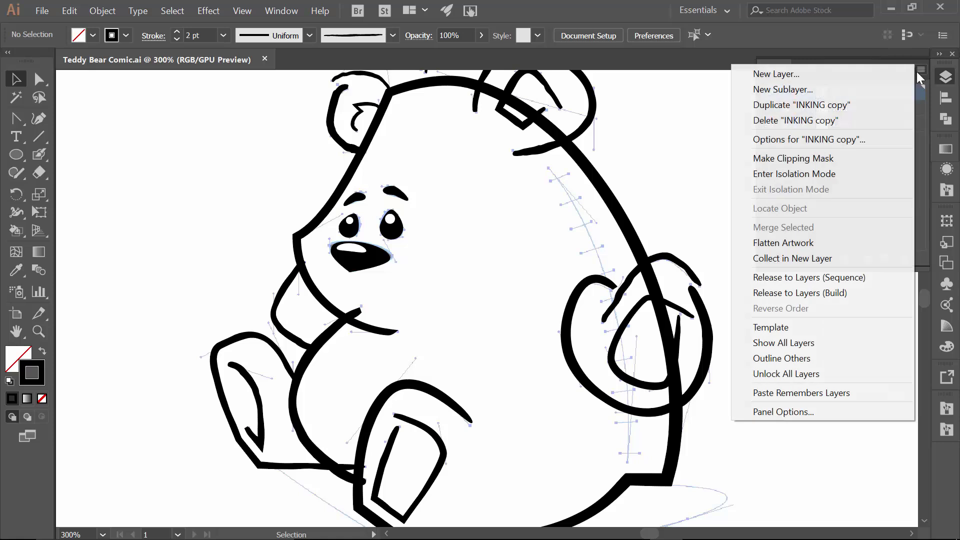
pyautogui.click(804, 101)
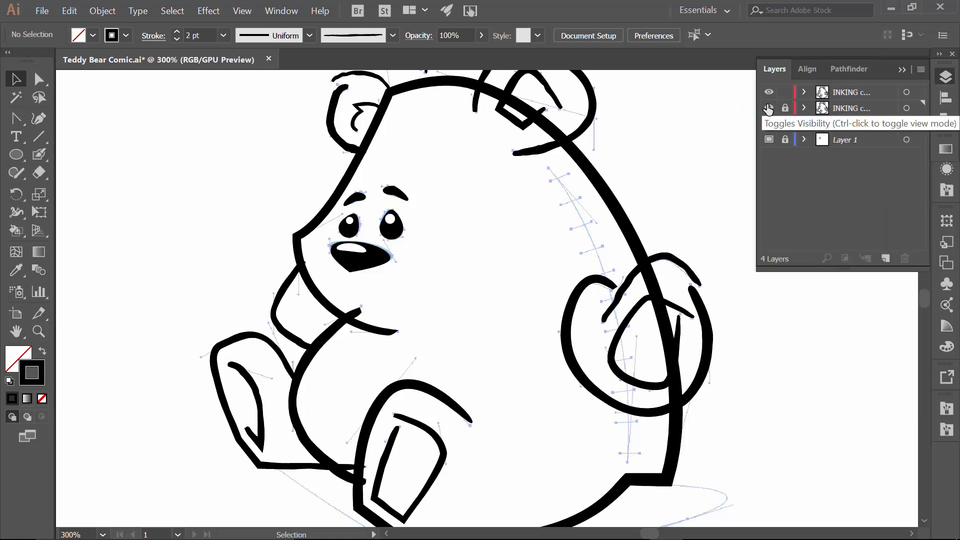
pyautogui.click(769, 108)
pyautogui.click(866, 95)
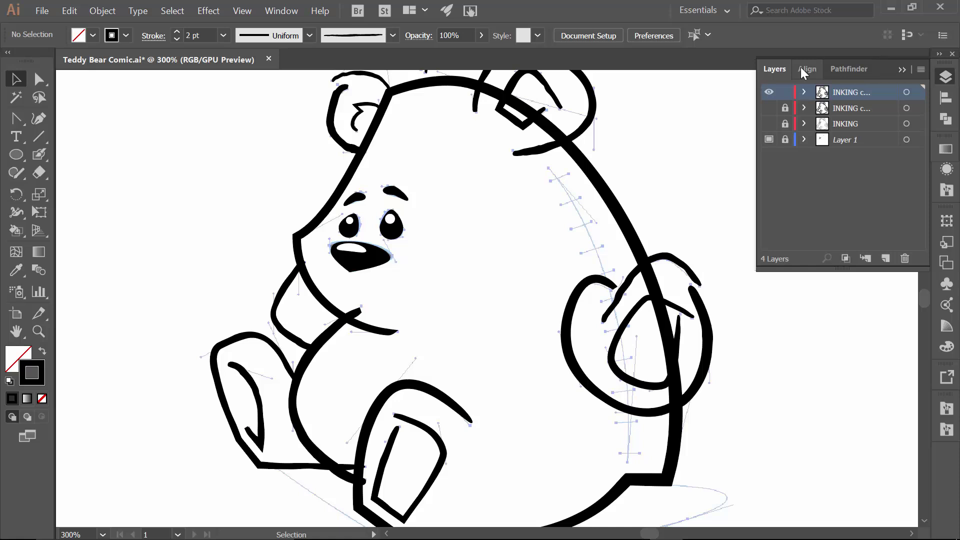
pyautogui.scroll(2, 581, 181)
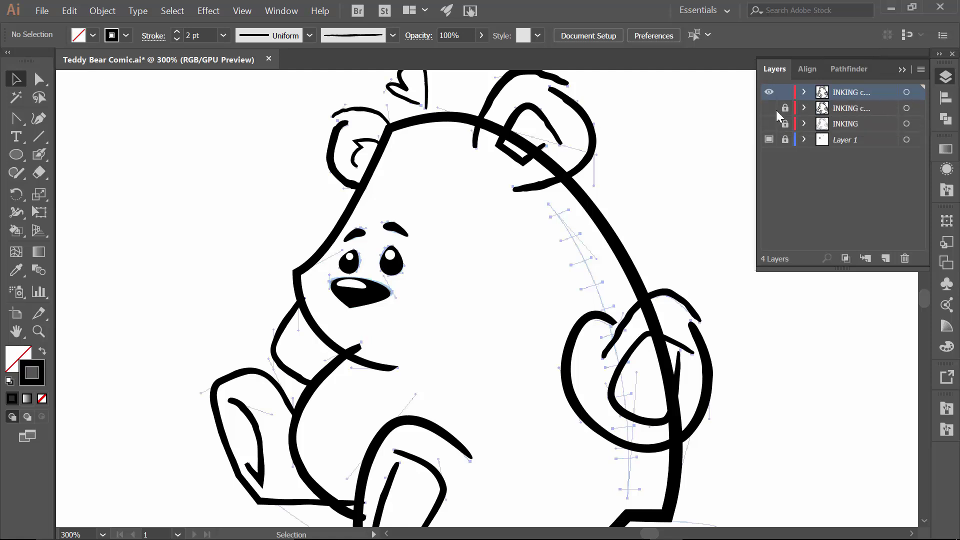
# Step: Expand Appearance on the top inking layer's strokes, deselect, and hide Layer 1's blue sketch
pyautogui.click(906, 92)
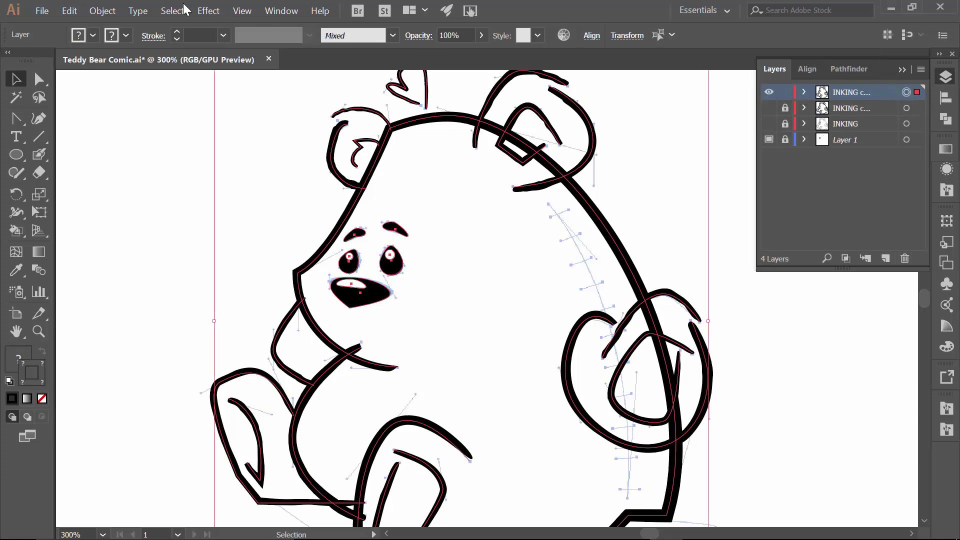
pyautogui.click(99, 11)
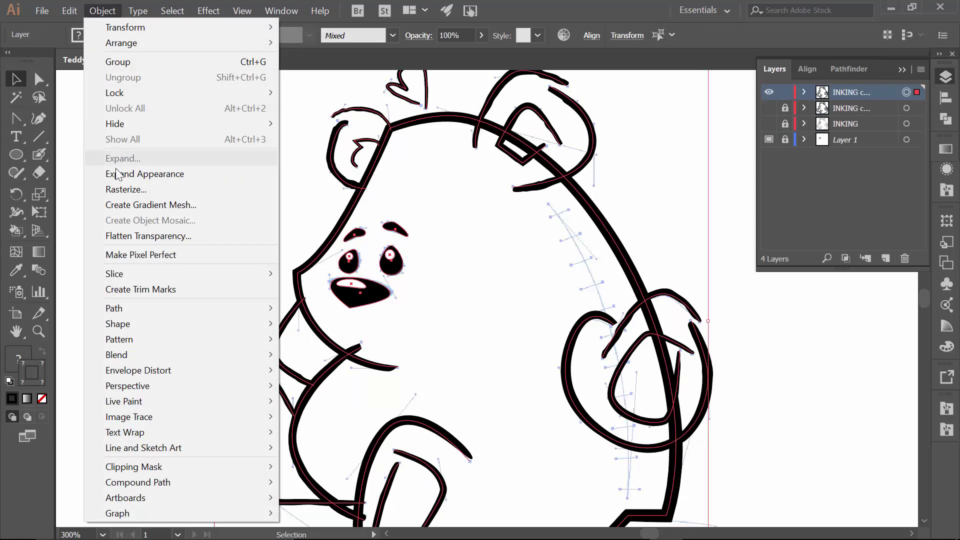
pyautogui.click(119, 175)
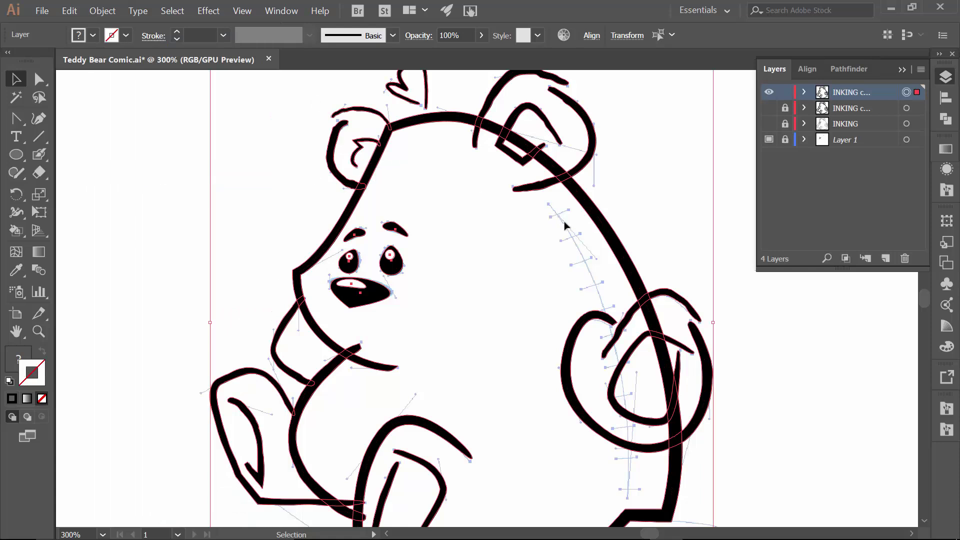
pyautogui.scroll(-2, 564, 226)
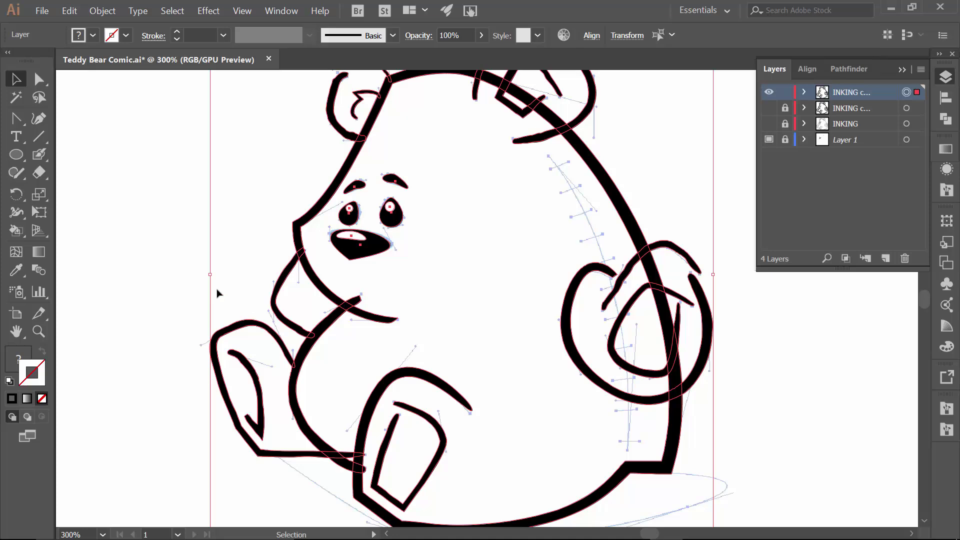
pyautogui.click(168, 288)
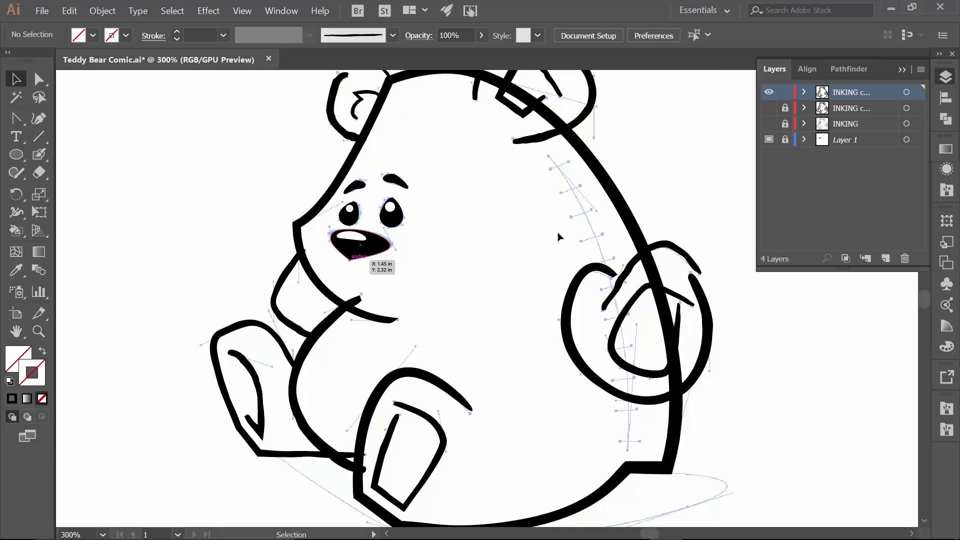
pyautogui.click(768, 140)
pyautogui.scroll(2, 731, 157)
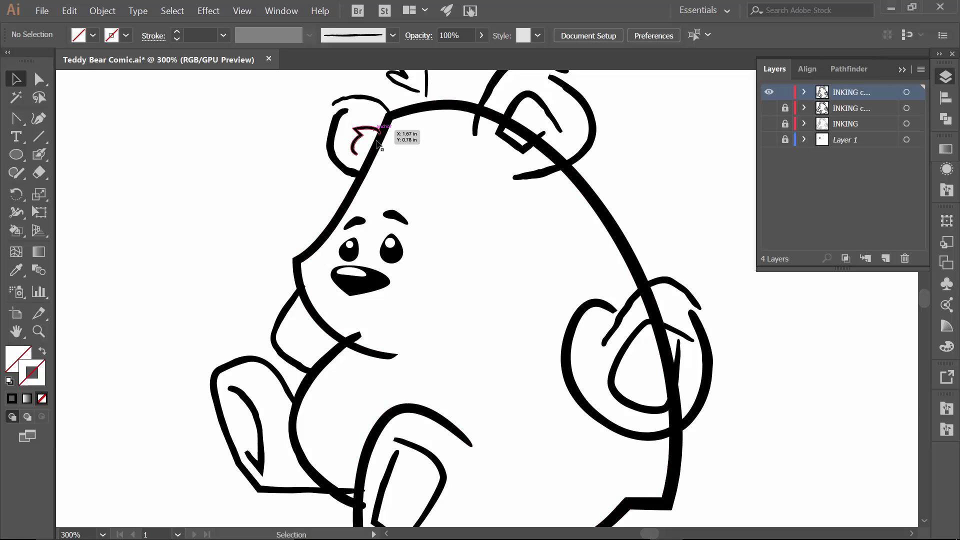
# Step: Zoom into the arm crossing and erase a gap through the thick curve group
pyautogui.scroll(3, 362, 257)
pyautogui.press('z')
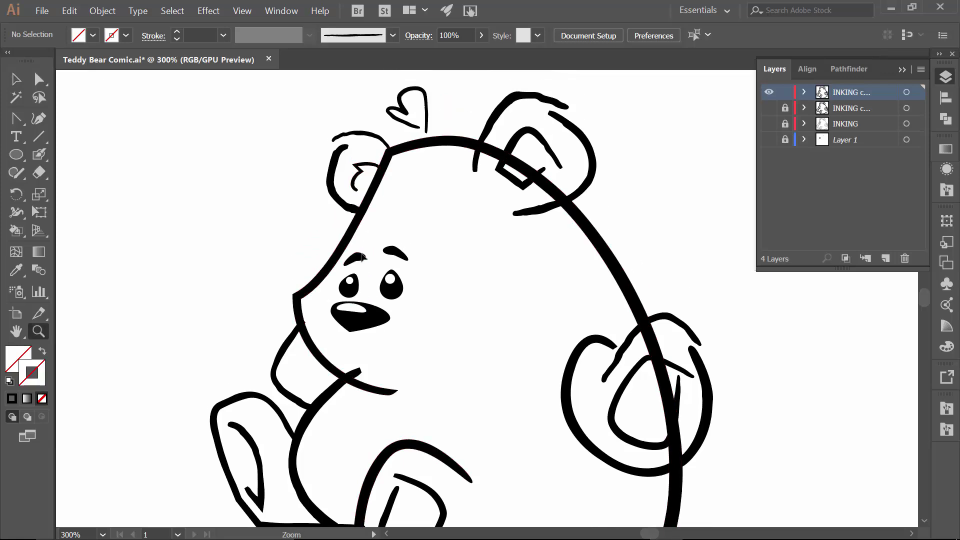
pyautogui.moveTo(315, 90); pyautogui.dragTo(492, 220)
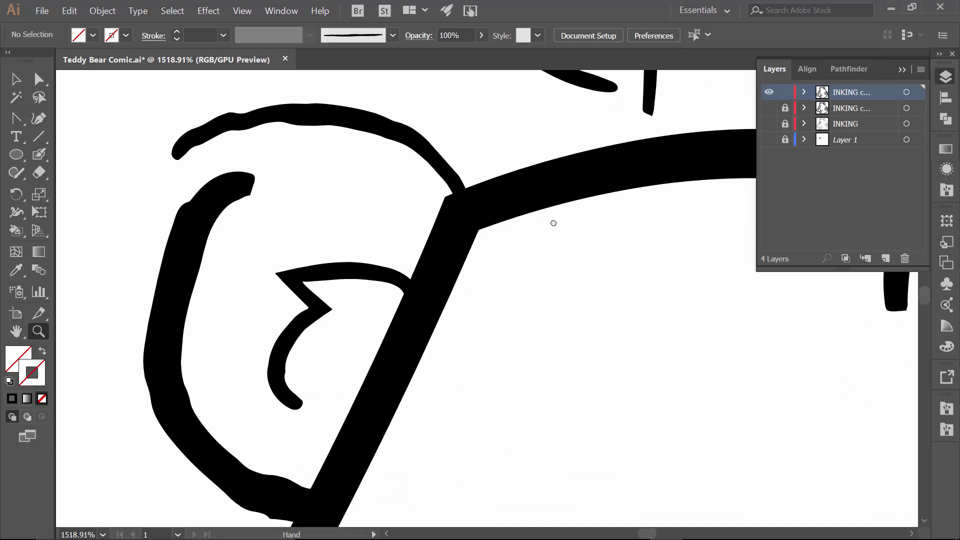
pyautogui.moveTo(552, 221); pyautogui.dragTo(207, 311)
pyautogui.press('v')
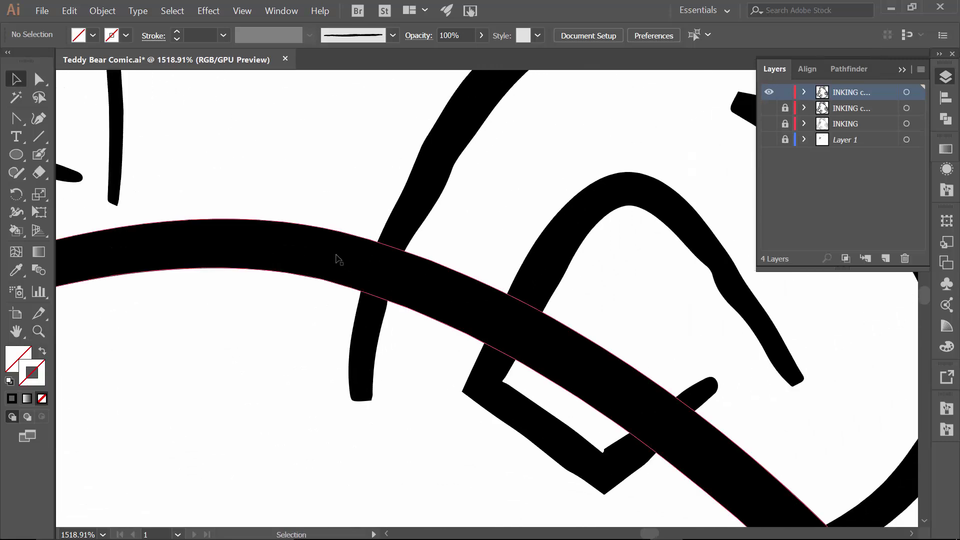
pyautogui.click(336, 255)
pyautogui.moveTo(620, 313); pyautogui.dragTo(533, 232)
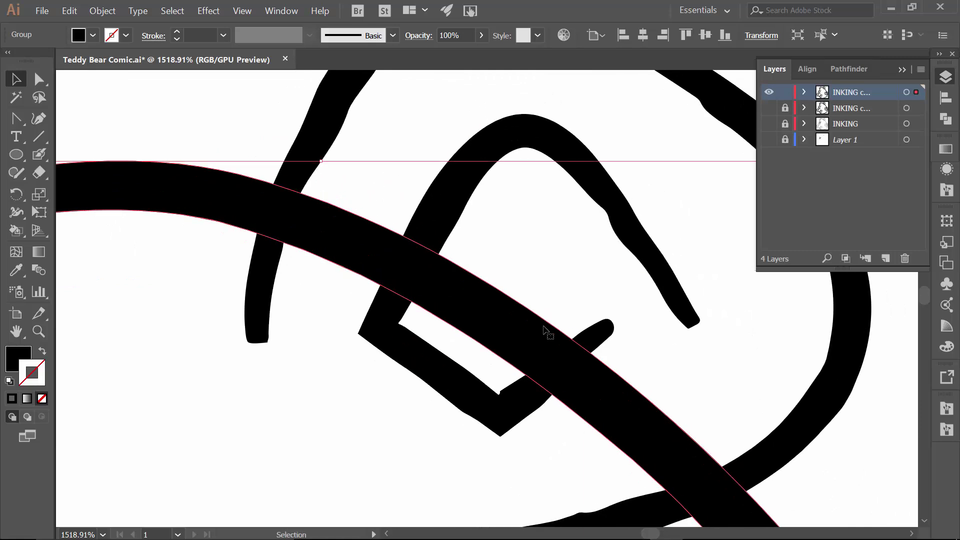
pyautogui.hotkey('shift', 'e')
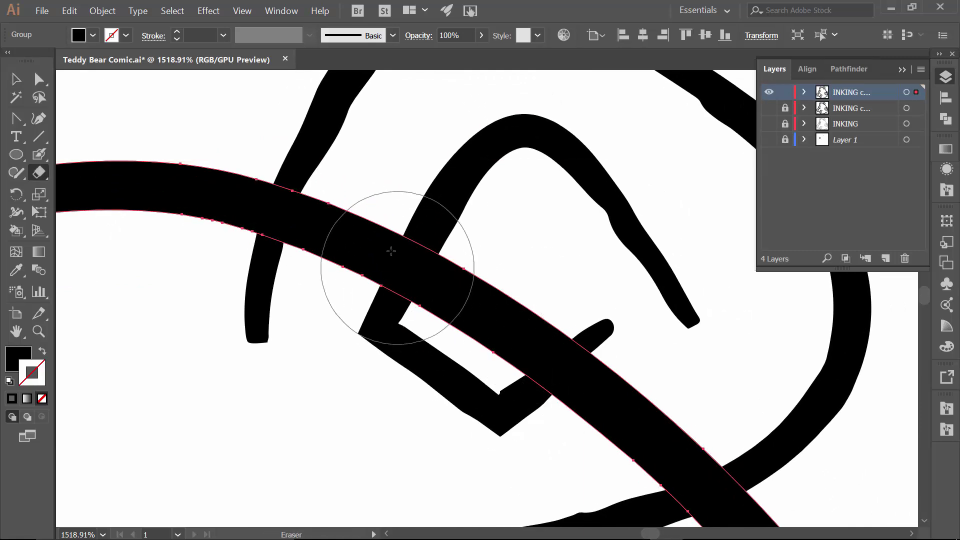
pyautogui.click(361, 218)
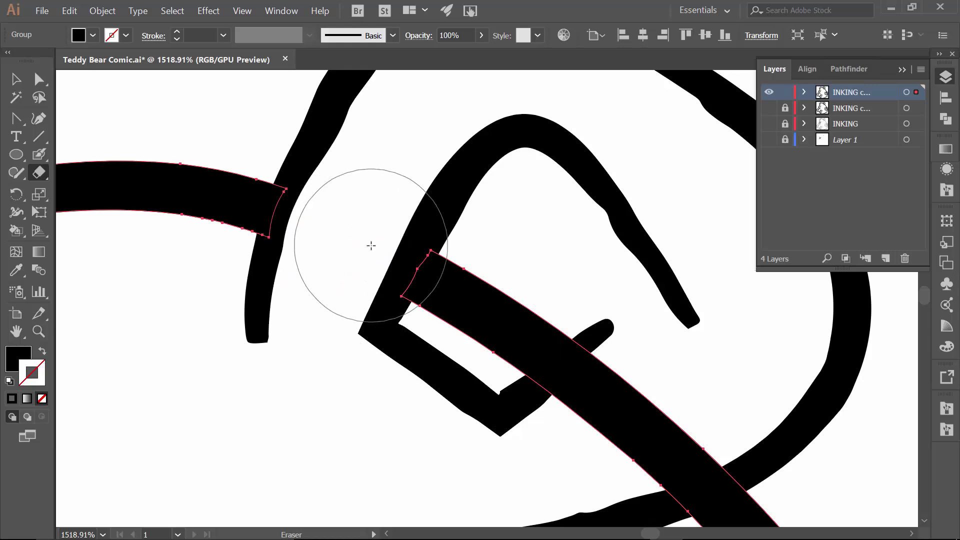
# Step: Reselect the thick curve group and erase its overlapping section with a resized eraser
pyautogui.press('v')
pyautogui.click(225, 142)
pyautogui.click(201, 208)
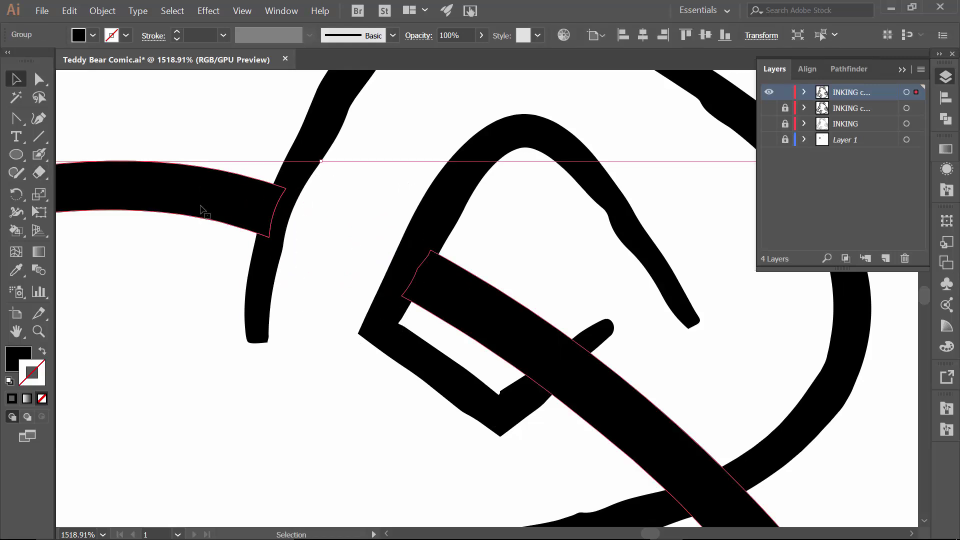
pyautogui.moveTo(209, 214); pyautogui.dragTo(178, 165)
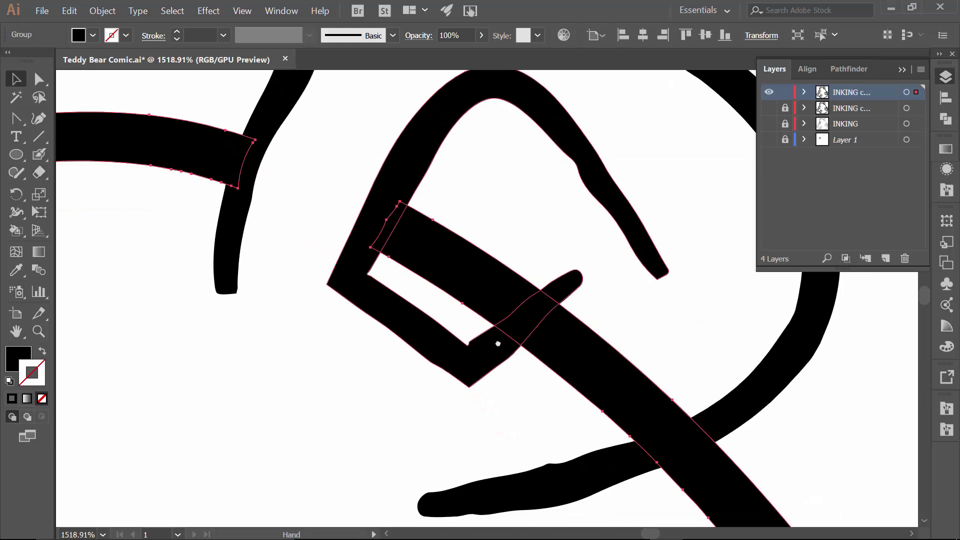
pyautogui.click(902, 70)
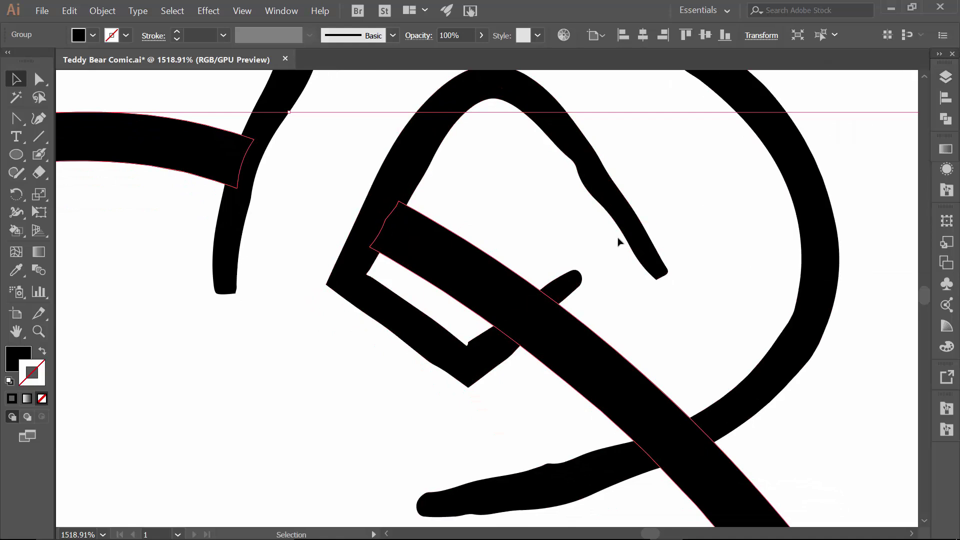
pyautogui.hotkey('shift', 'e')
pyautogui.press('[')
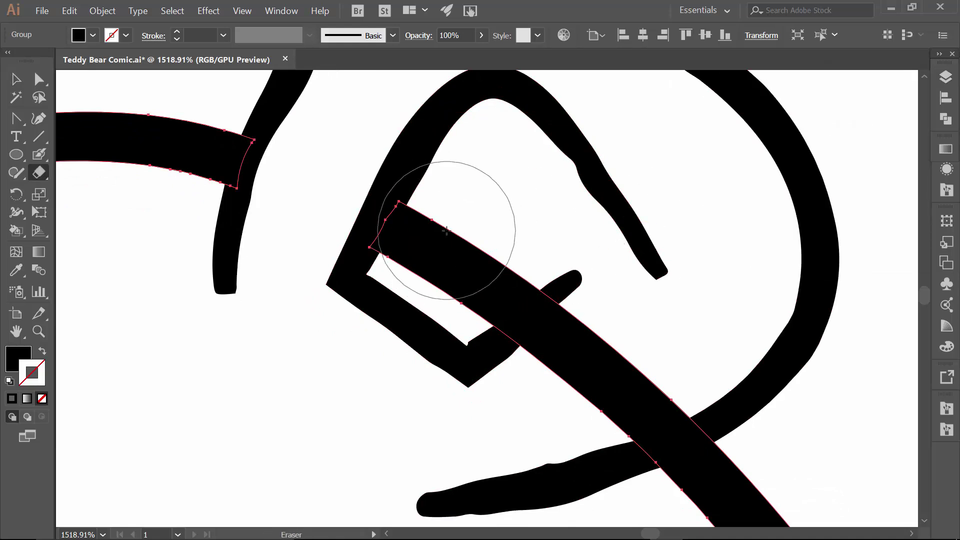
pyautogui.press(']')
pyautogui.press(']')
pyautogui.press(']')
pyautogui.press(']')
pyautogui.press(']')
pyautogui.press(']')
pyautogui.press(']')
pyautogui.press(']')
pyautogui.press('[')
pyautogui.press('[')
pyautogui.press('[')
pyautogui.press('[')
pyautogui.press('[')
pyautogui.press('[')
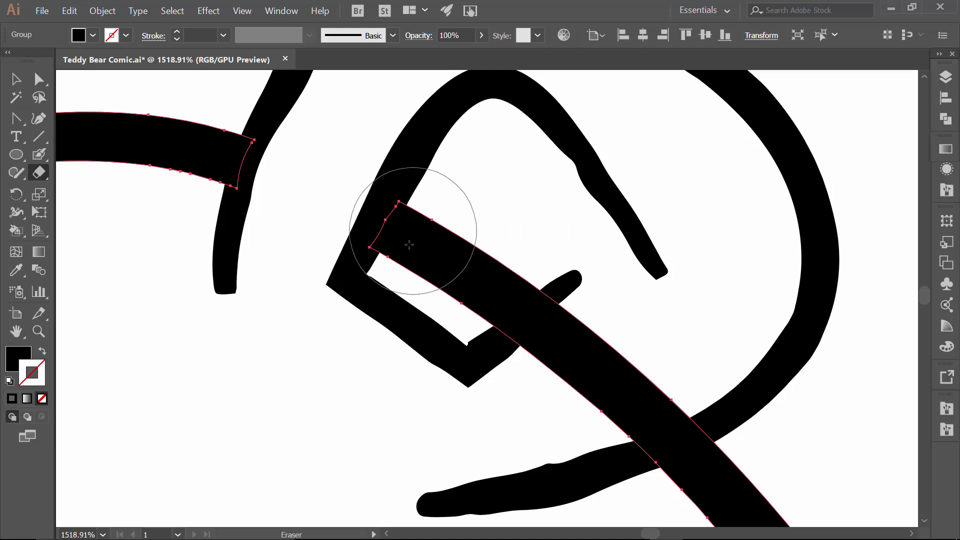
pyautogui.moveTo(412, 233)
pyautogui.mouseDown()
pyautogui.moveTo(455, 262)
pyautogui.moveTo(470, 307)
pyautogui.moveTo(535, 294)
pyautogui.moveTo(590, 344)
pyautogui.moveTo(596, 380)
pyautogui.moveTo(650, 361)
pyautogui.moveTo(650, 391)
pyautogui.mouseUp()
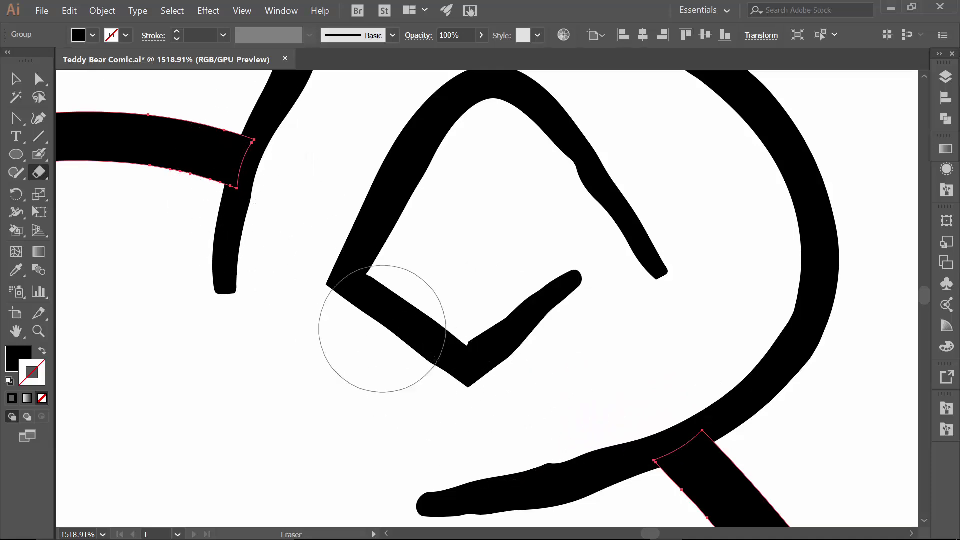
pyautogui.scroll(-10, 386, 322)
# Step: At 800% zoom, erase the diagonal bar and thin vertical bar down to the loop
pyautogui.hotkey('ctrl', '-')
pyautogui.hotkey('ctrl', '-')
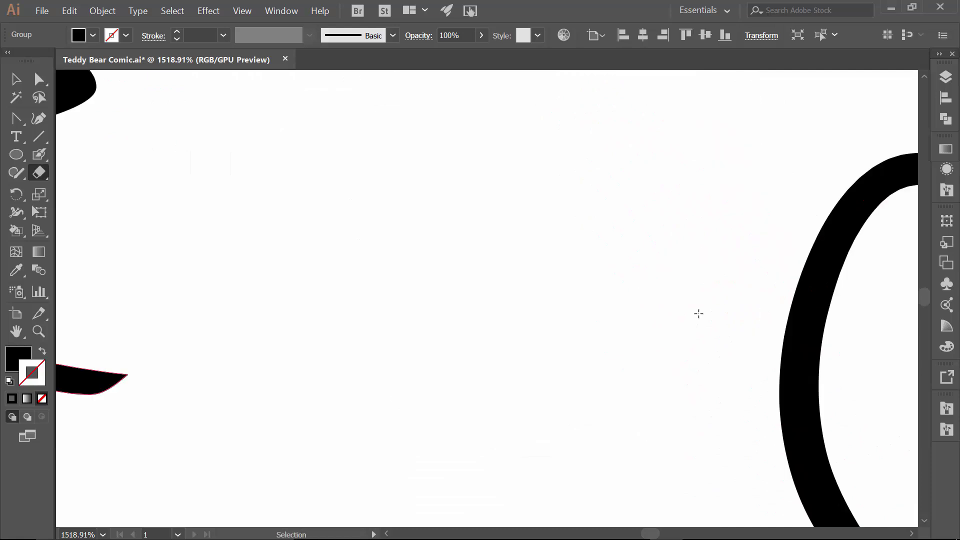
pyautogui.moveTo(760, 306); pyautogui.dragTo(425, 246)
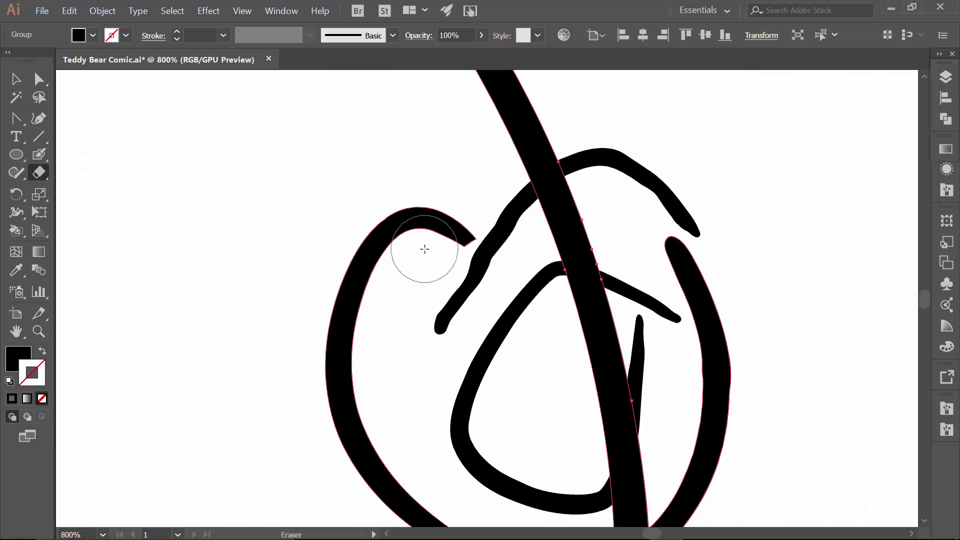
pyautogui.press('v')
pyautogui.click(571, 178)
pyautogui.hotkey('shift', 'e')
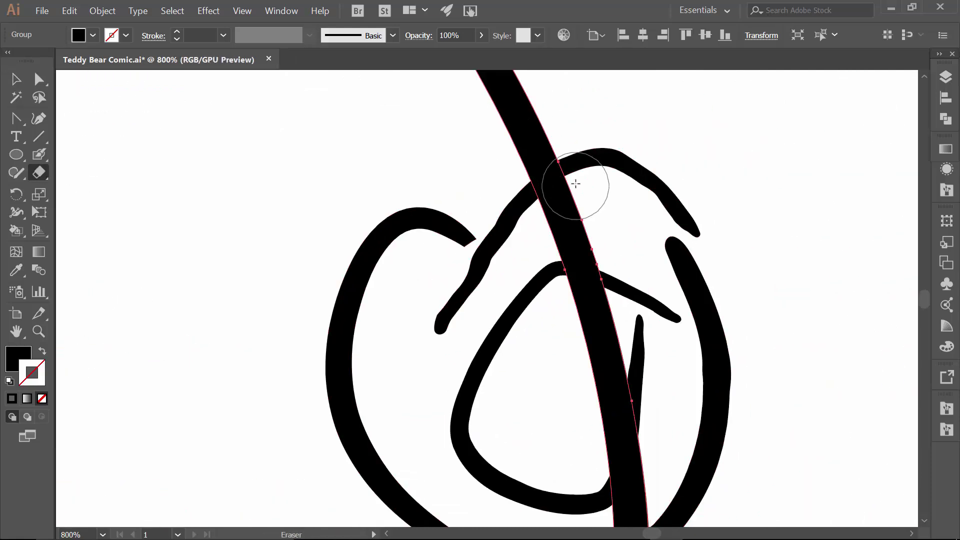
pyautogui.moveTo(580, 196)
pyautogui.mouseDown()
pyautogui.moveTo(556, 203)
pyautogui.moveTo(569, 280)
pyautogui.moveTo(613, 410)
pyautogui.moveTo(623, 399)
pyautogui.mouseUp()
pyautogui.moveTo(623, 399); pyautogui.dragTo(575, 211)
pyautogui.moveTo(576, 161)
pyautogui.mouseDown()
pyautogui.moveTo(561, 177)
pyautogui.moveTo(574, 240)
pyautogui.moveTo(564, 253)
pyautogui.moveTo(503, 261)
pyautogui.mouseUp()
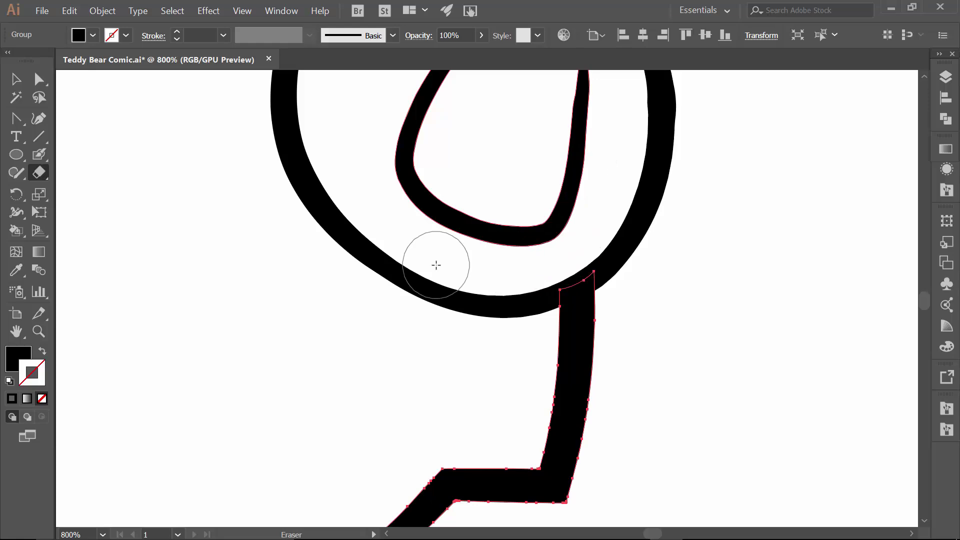
pyautogui.moveTo(358, 304); pyautogui.dragTo(672, 126)
# Step: Erase the diagonal curve's rounded tip and trim the horizontal stroke's right end
pyautogui.moveTo(302, 277)
pyautogui.mouseDown()
pyautogui.moveTo(578, 335)
pyautogui.moveTo(568, 360)
pyautogui.mouseUp()
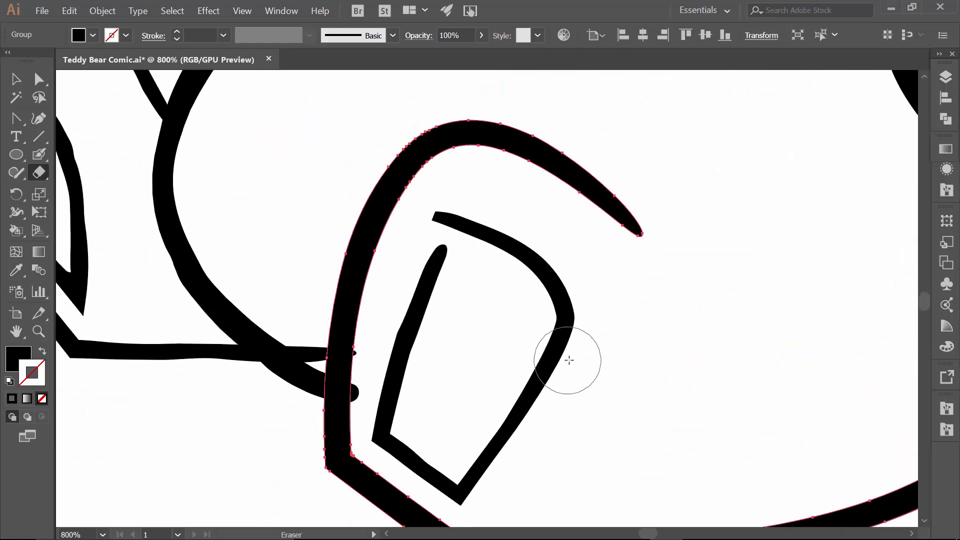
pyautogui.keyDown('ctrl'); pyautogui.click(247, 336); pyautogui.keyUp('ctrl')
pyautogui.moveTo(369, 381); pyautogui.dragTo(376, 420)
pyautogui.keyDown('ctrl'); pyautogui.click(210, 350); pyautogui.keyUp('ctrl')
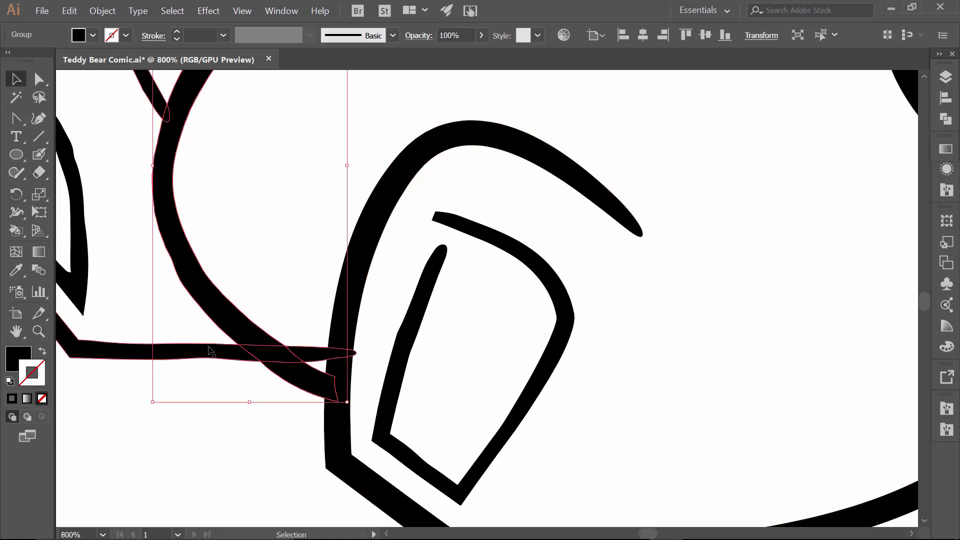
pyautogui.click(207, 353)
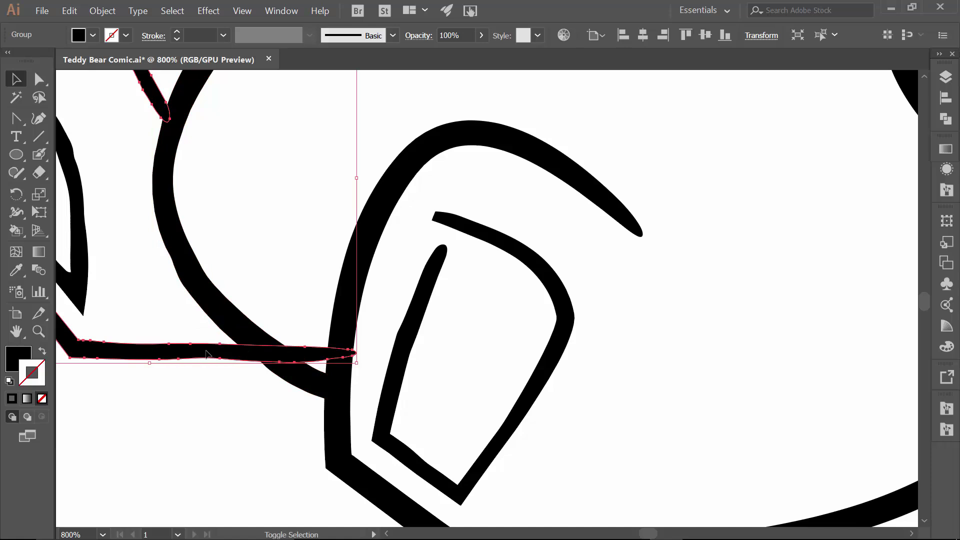
pyautogui.moveTo(280, 345)
pyautogui.mouseDown()
pyautogui.moveTo(294, 336)
pyautogui.moveTo(280, 322)
pyautogui.moveTo(310, 342)
pyautogui.moveTo(340, 345)
pyautogui.mouseUp()
# Step: Erase only the upper tip of the diagonal curve, redoing the first attempt
pyautogui.moveTo(278, 217)
pyautogui.mouseDown()
pyautogui.moveTo(420, 337)
pyautogui.moveTo(425, 372)
pyautogui.moveTo(377, 452)
pyautogui.mouseUp()
pyautogui.keyDown('ctrl'); pyautogui.click(370, 266); pyautogui.keyUp('ctrl')
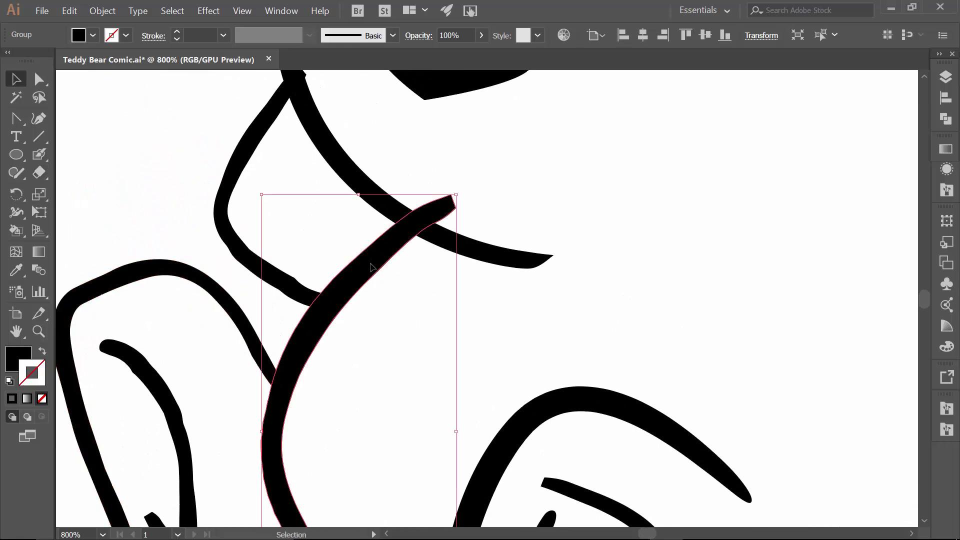
pyautogui.keyDown('shift'); pyautogui.click(393, 267); pyautogui.keyUp('shift')
pyautogui.hotkey('shift', 'e')
pyautogui.moveTo(487, 250)
pyautogui.mouseDown()
pyautogui.moveTo(415, 169)
pyautogui.moveTo(409, 182)
pyautogui.moveTo(422, 193)
pyautogui.moveTo(348, 238)
pyautogui.moveTo(221, 246)
pyautogui.moveTo(643, 450)
pyautogui.moveTo(718, 396)
pyautogui.mouseUp()
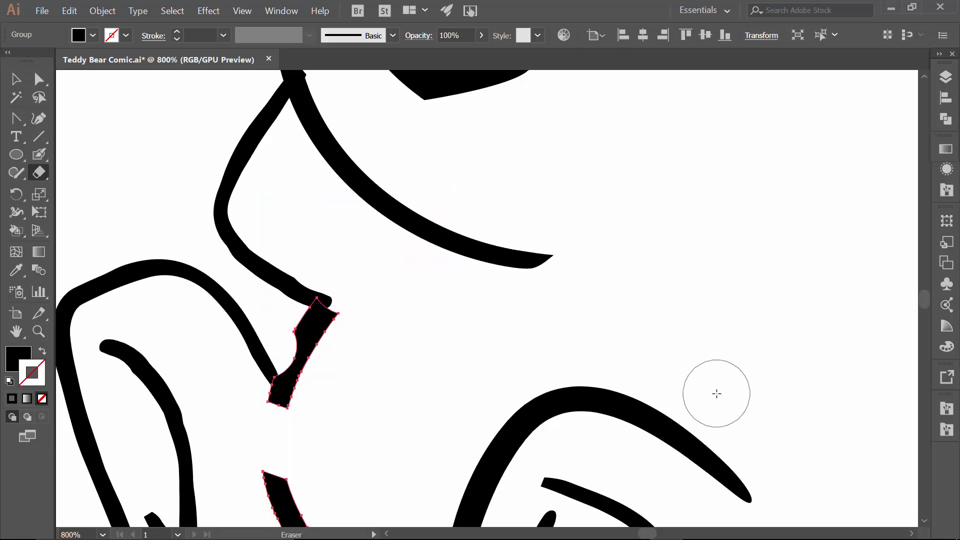
pyautogui.hotkey('ctrl', 'z')
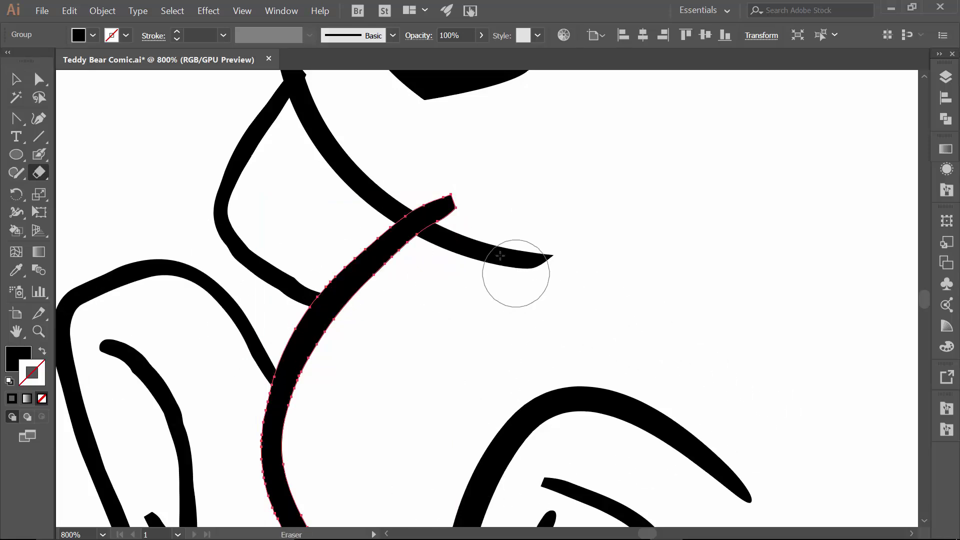
pyautogui.moveTo(428, 195); pyautogui.dragTo(492, 207)
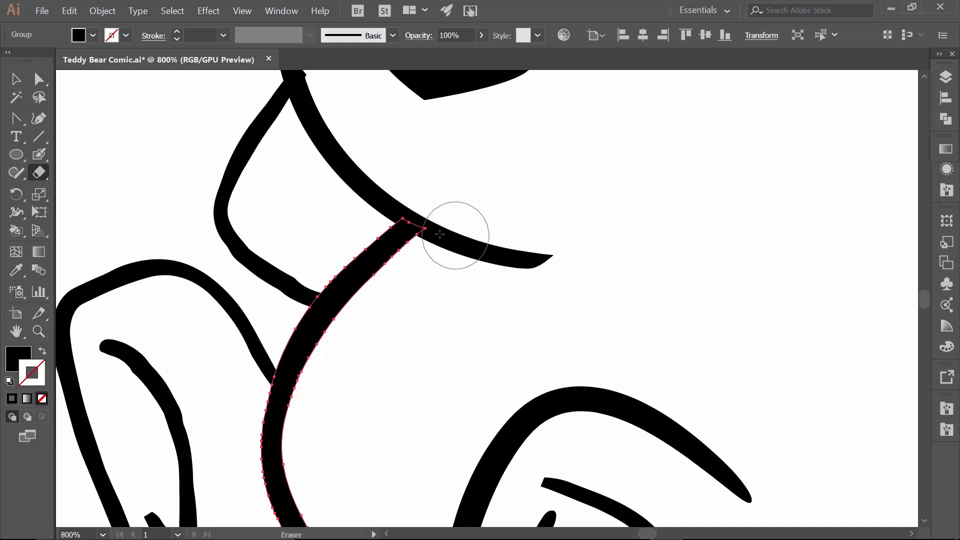
pyautogui.moveTo(355, 188); pyautogui.dragTo(439, 369)
pyautogui.keyDown('ctrl'); pyautogui.click(360, 326); pyautogui.keyUp('ctrl')
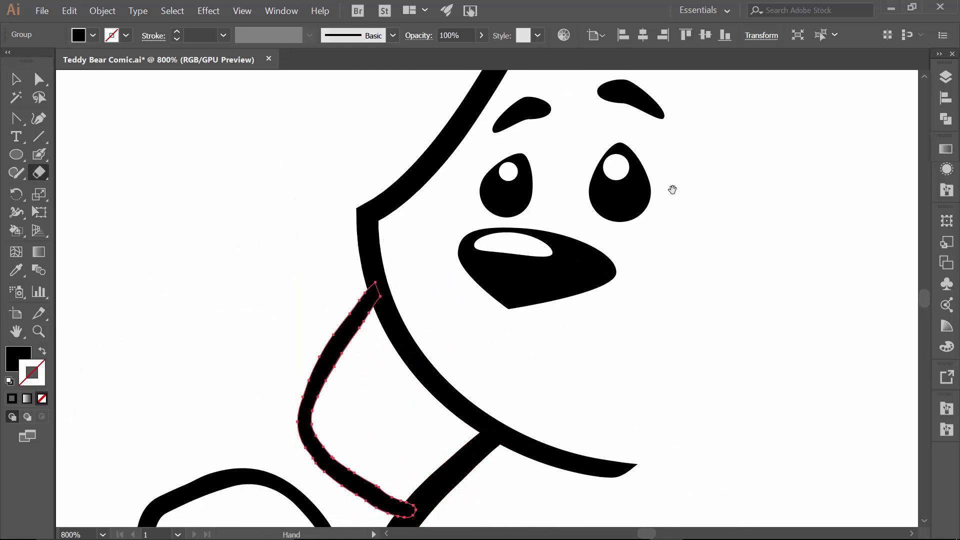
pyautogui.moveTo(672, 191)
pyautogui.mouseDown()
pyautogui.moveTo(565, 380)
pyautogui.moveTo(577, 452)
pyautogui.moveTo(448, 356)
pyautogui.moveTo(379, 321)
pyautogui.moveTo(484, 177)
pyautogui.moveTo(473, 165)
pyautogui.moveTo(488, 193)
pyautogui.moveTo(478, 197)
pyautogui.moveTo(574, 162)
pyautogui.moveTo(502, 423)
pyautogui.moveTo(542, 242)
pyautogui.moveTo(511, 215)
pyautogui.mouseUp()
# Step: Zoom back out, deselect everything, and pan the whole bear into view
pyautogui.hotkey('ctrl', '-')
pyautogui.hotkey('ctrl', '-')
pyautogui.hotkey('ctrl', '-')
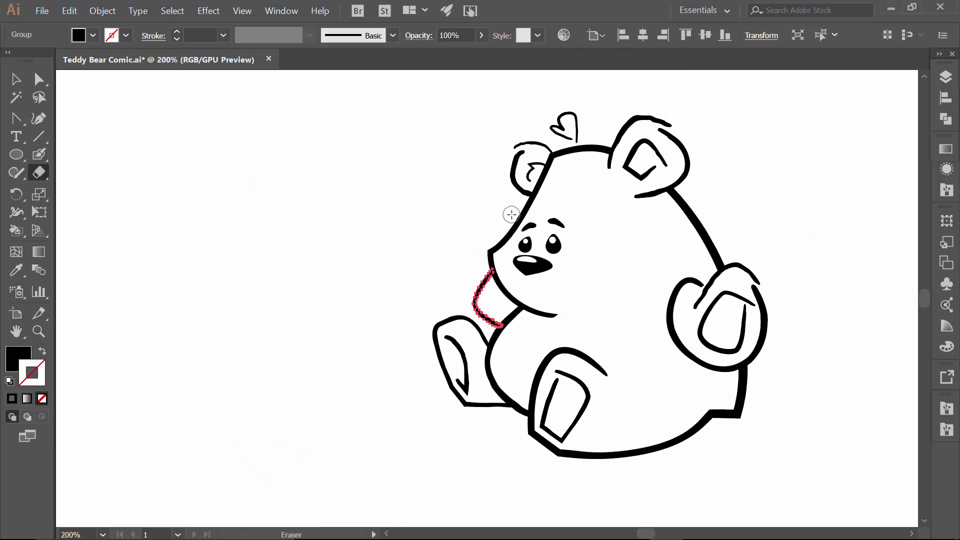
pyautogui.press('v')
pyautogui.click(471, 225)
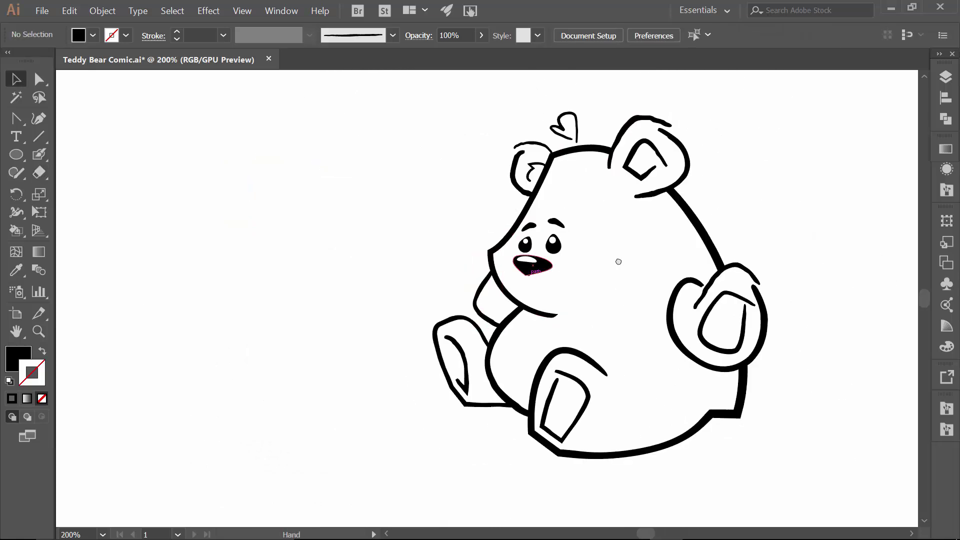
pyautogui.moveTo(616, 261)
pyautogui.mouseDown()
pyautogui.moveTo(516, 273)
pyautogui.moveTo(514, 257)
pyautogui.mouseUp()
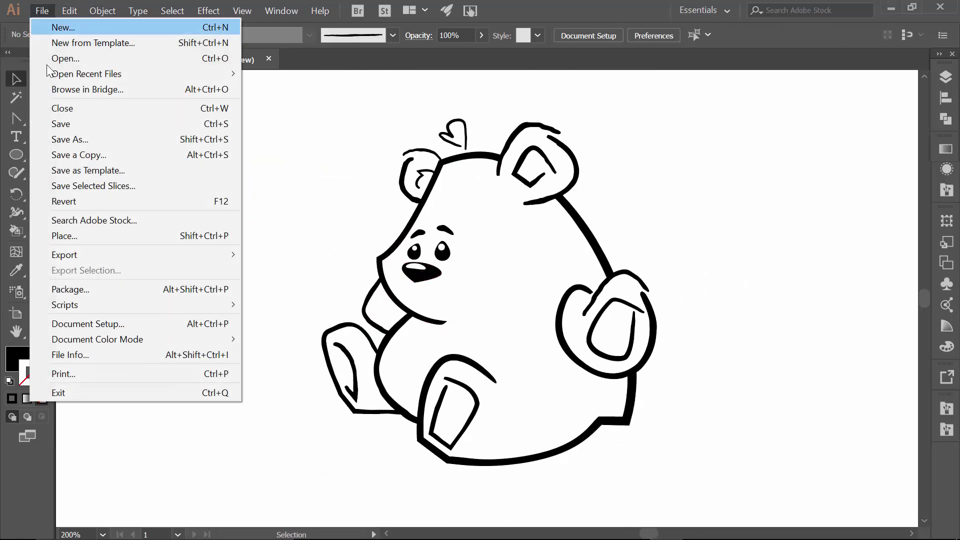
# Step: Save the file and Magic Wand-select all black strokes plus the nose, eyes and eyebrows
pyautogui.click(63, 124)
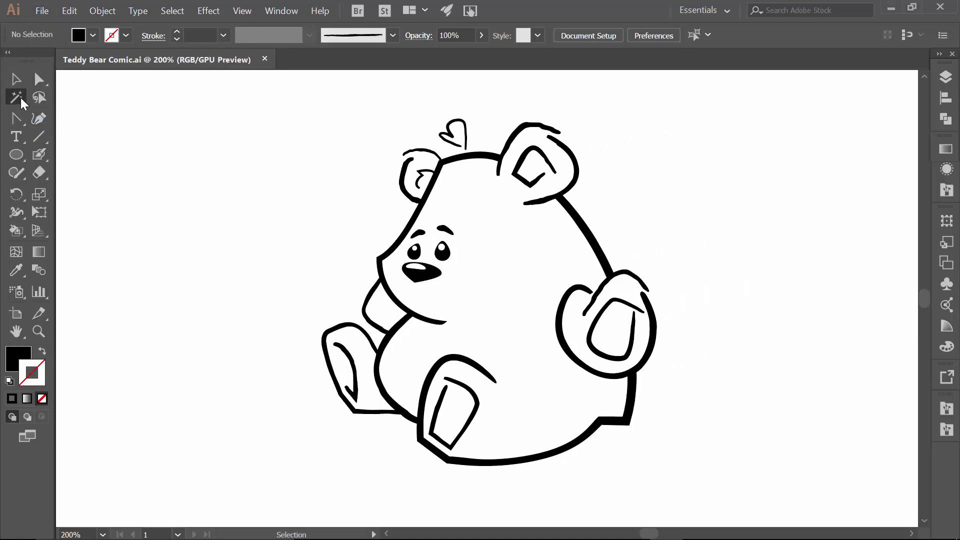
pyautogui.click(21, 102)
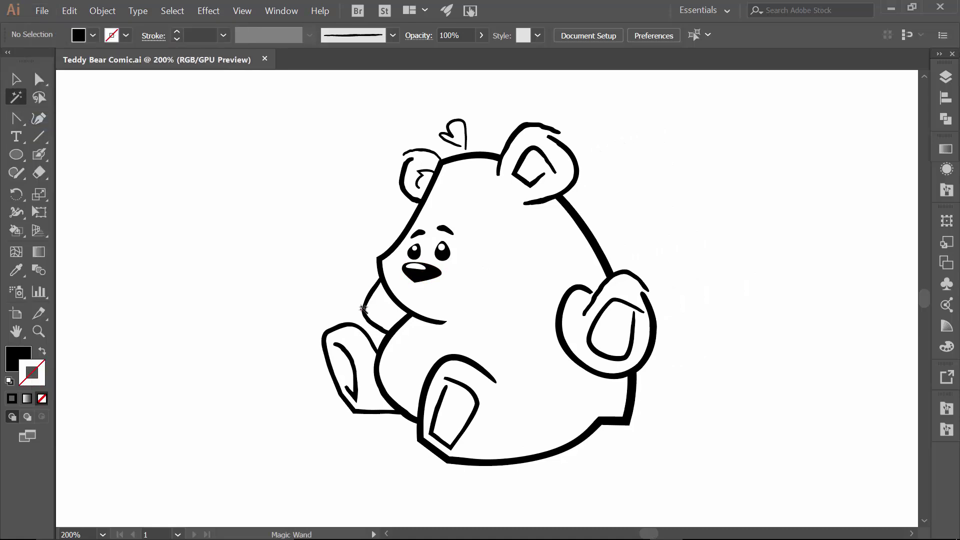
pyautogui.click(378, 283)
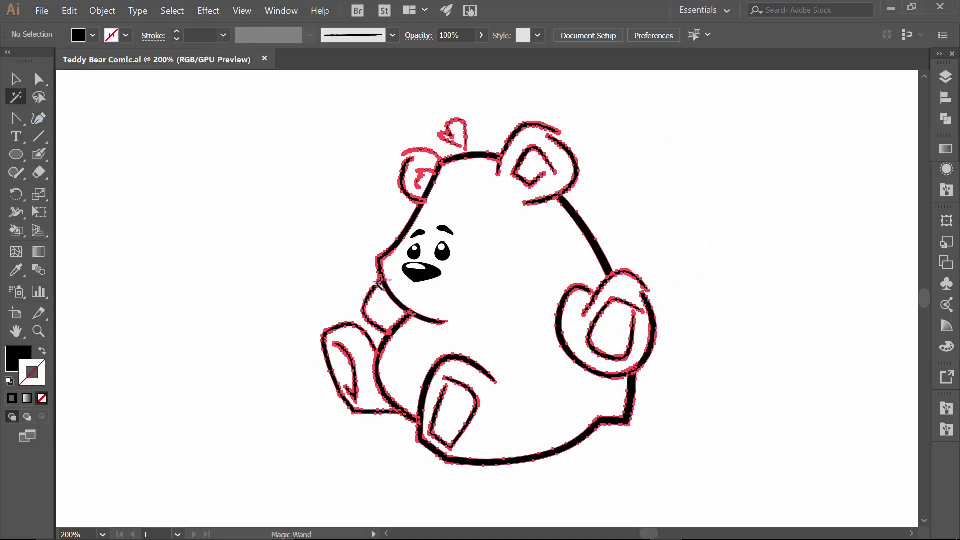
pyautogui.keyDown('shift'); pyautogui.click(426, 278); pyautogui.keyUp('shift')
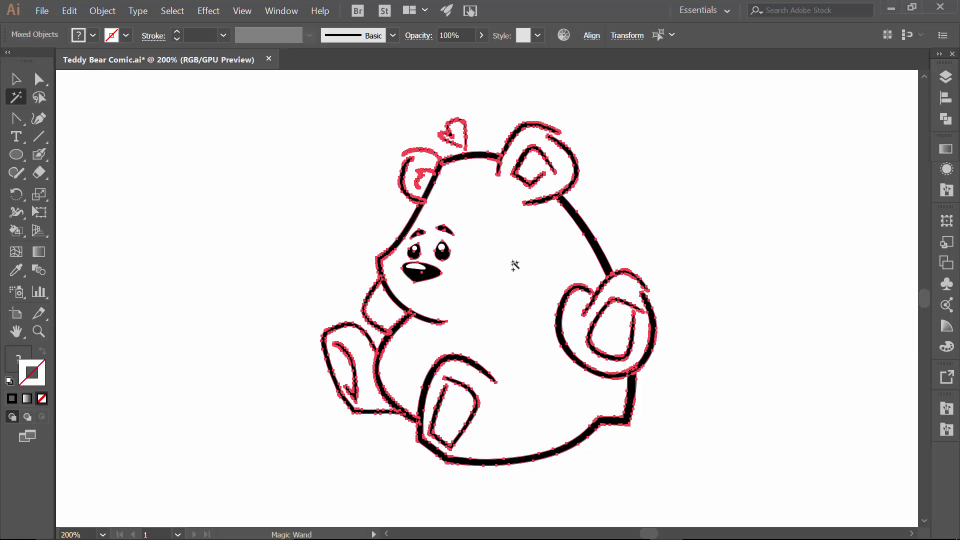
# Step: Unite the selection with Pathfinder, send it to back, and deselect
pyautogui.click(945, 119)
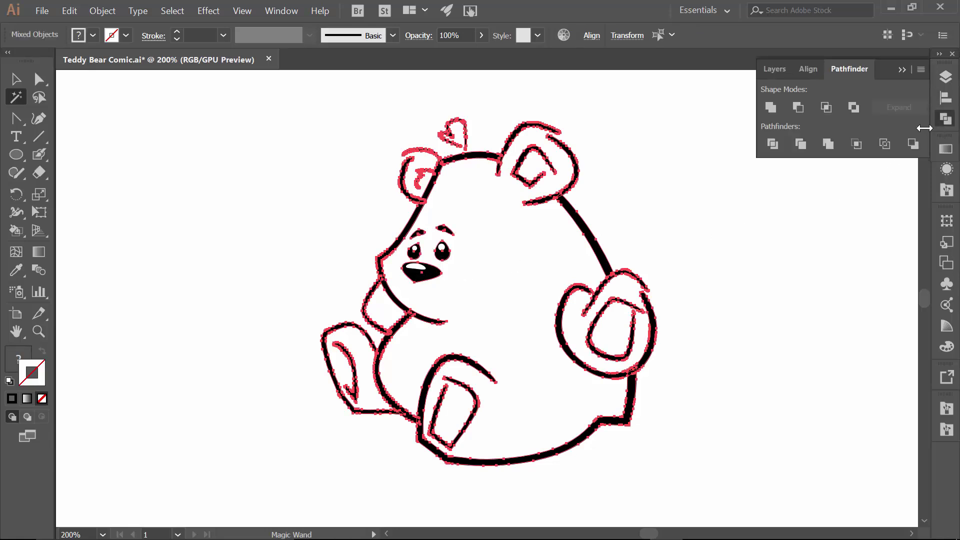
pyautogui.click(769, 110)
pyautogui.press('v')
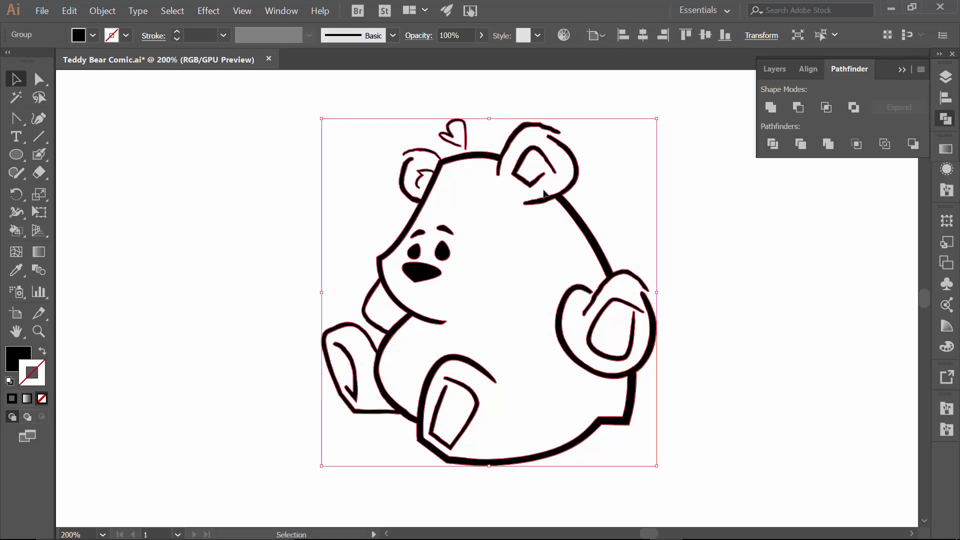
pyautogui.rightClick(566, 200)
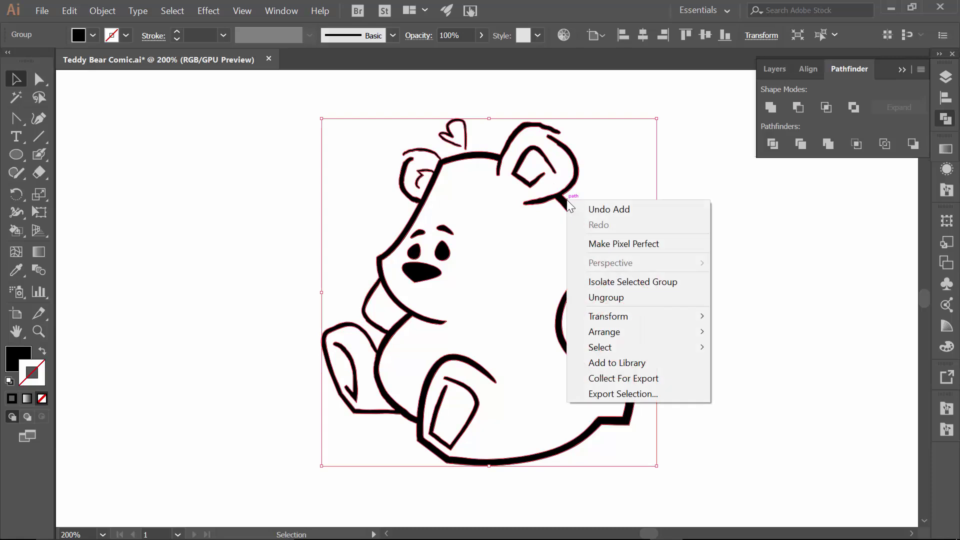
pyautogui.moveTo(606, 331)
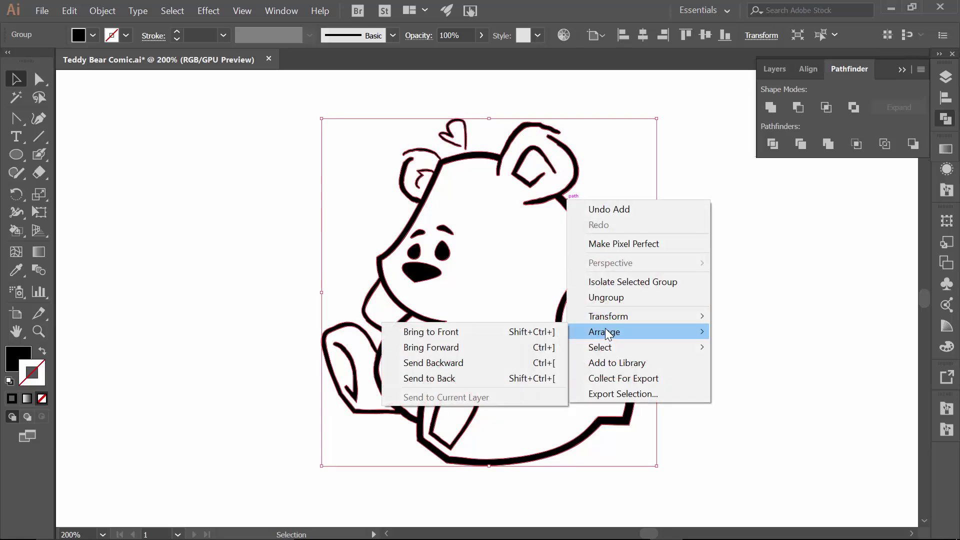
pyautogui.click(446, 379)
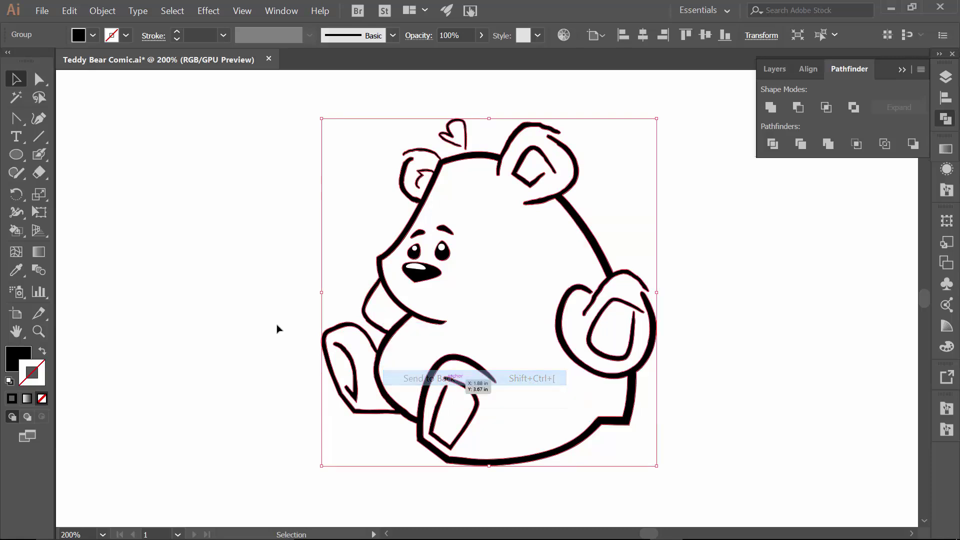
pyautogui.click(213, 293)
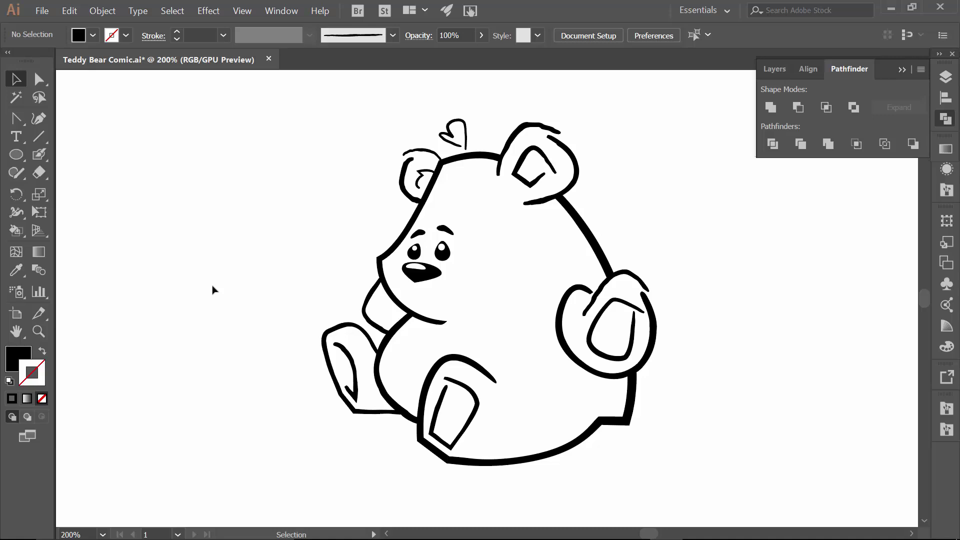
# Step: Close the Pathfinder panel and zoom in on the raised paw's stroke tips
pyautogui.press('z')
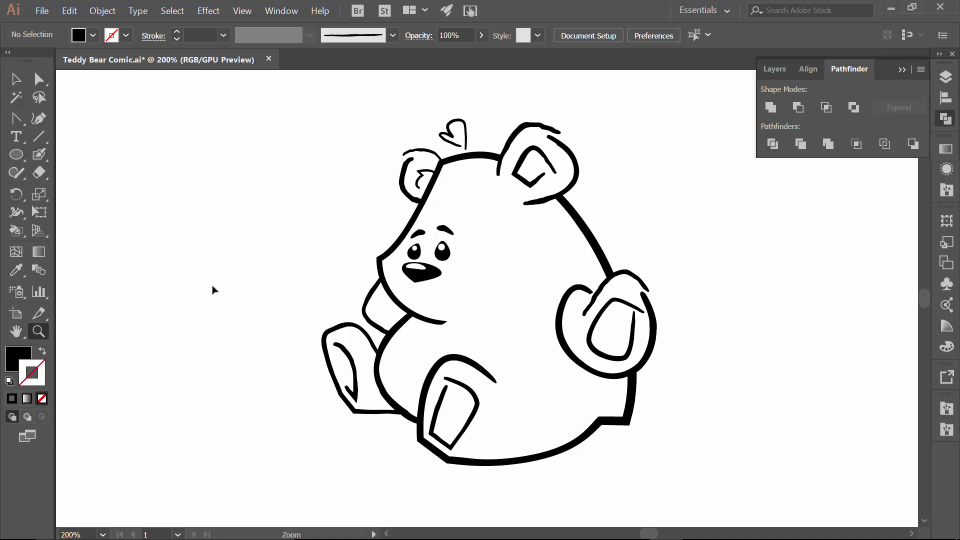
pyautogui.click(902, 70)
pyautogui.scroll(2, 554, 288)
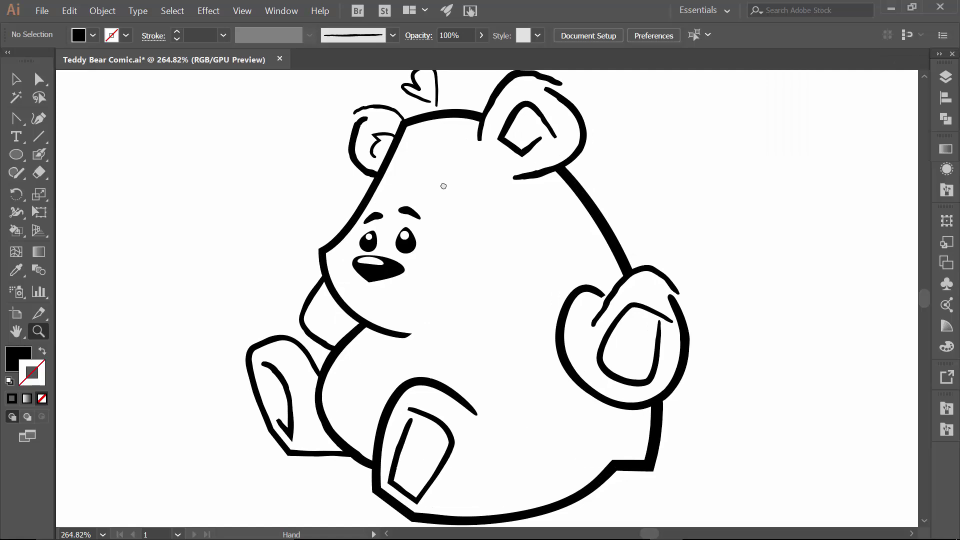
pyautogui.moveTo(444, 186)
pyautogui.mouseDown()
pyautogui.moveTo(432, 186)
pyautogui.moveTo(467, 186)
pyautogui.moveTo(452, 190)
pyautogui.mouseUp()
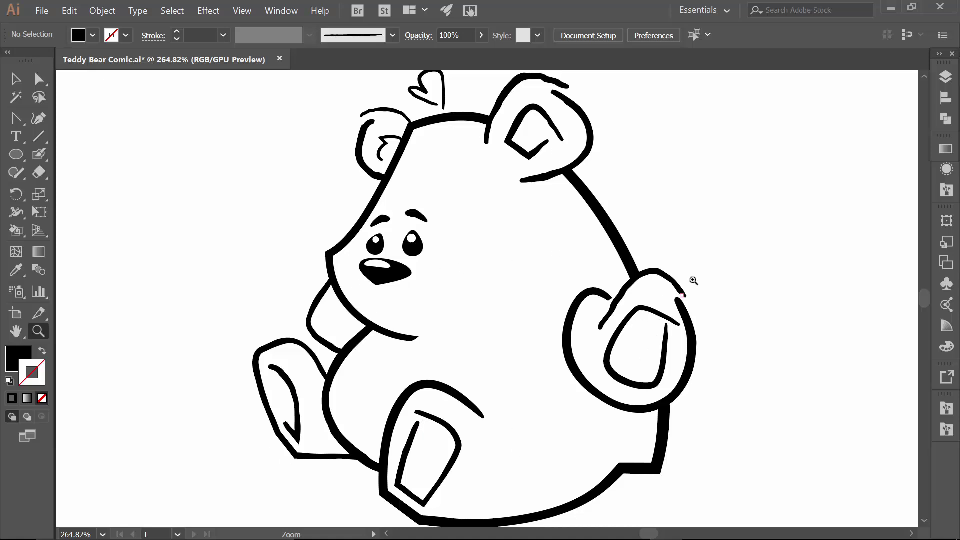
pyautogui.moveTo(684, 280); pyautogui.dragTo(685, 280)
pyautogui.moveTo(525, 238); pyautogui.dragTo(525, 238)
pyautogui.moveTo(675, 336); pyautogui.dragTo(492, 204)
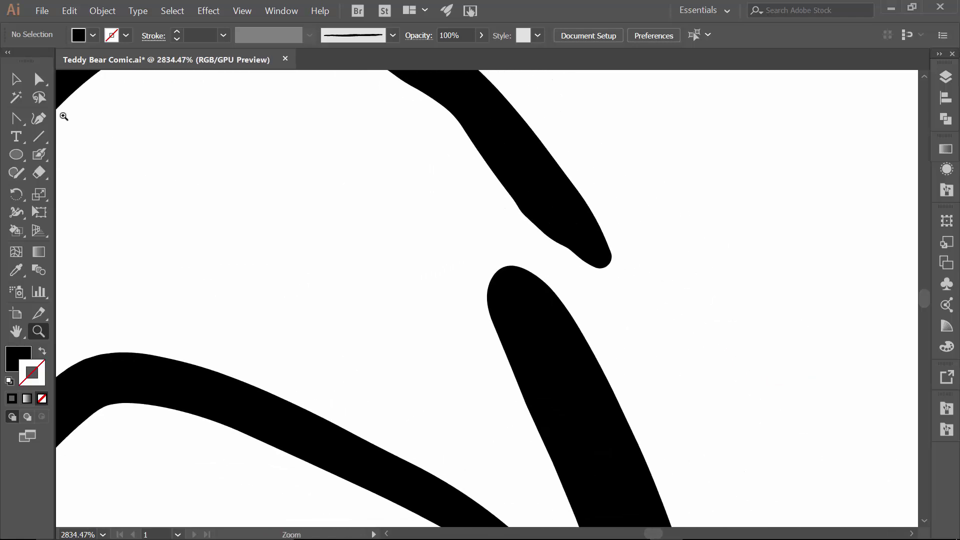
# Step: With the Line Segment tool and fill set to None, join two paw stroke tips
pyautogui.click(44, 136)
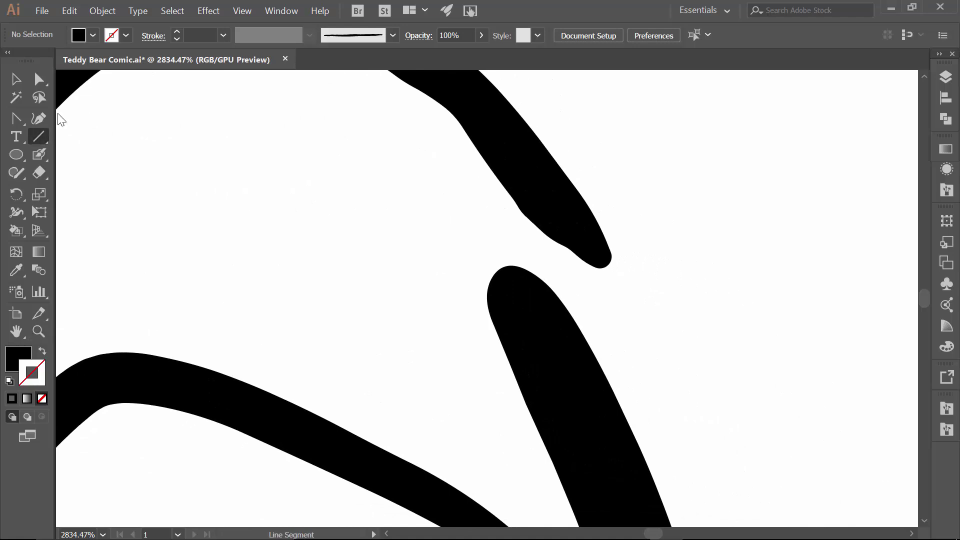
pyautogui.click(94, 34)
pyautogui.click(10, 61)
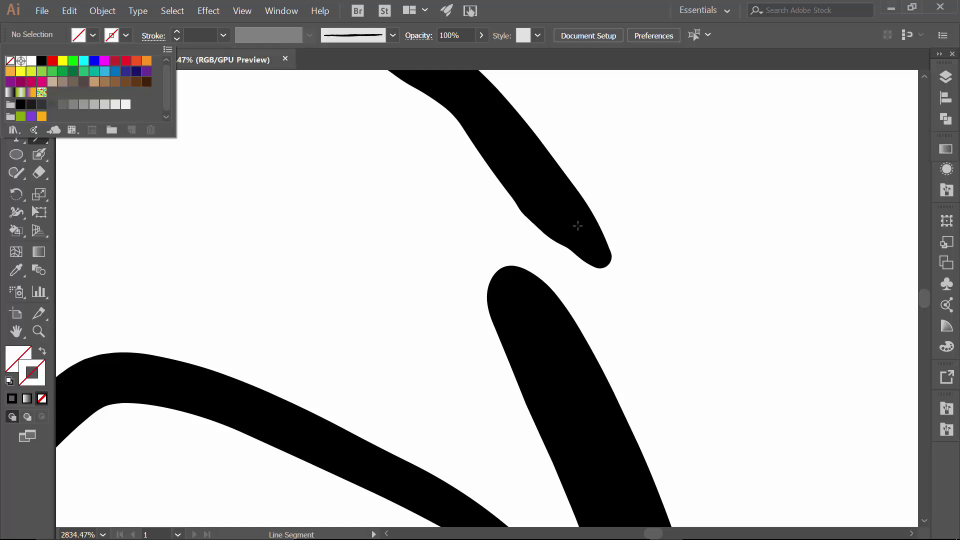
pyautogui.click(557, 260)
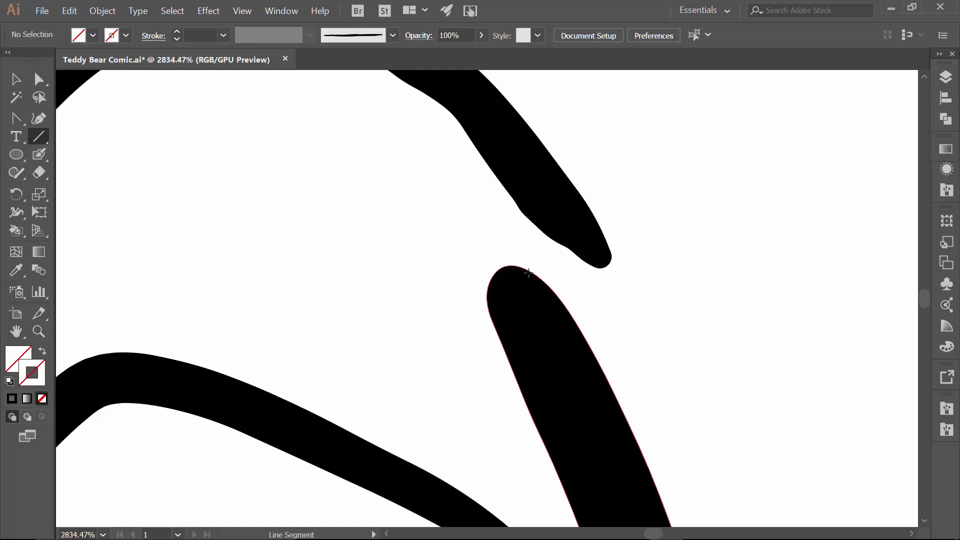
pyautogui.moveTo(507, 277); pyautogui.dragTo(606, 257)
# Step: Draw lines closing the other paw pad gaps and bend one to follow the pad's curve
pyautogui.moveTo(373, 325); pyautogui.dragTo(517, 124)
pyautogui.scroll(-3, 517, 124)
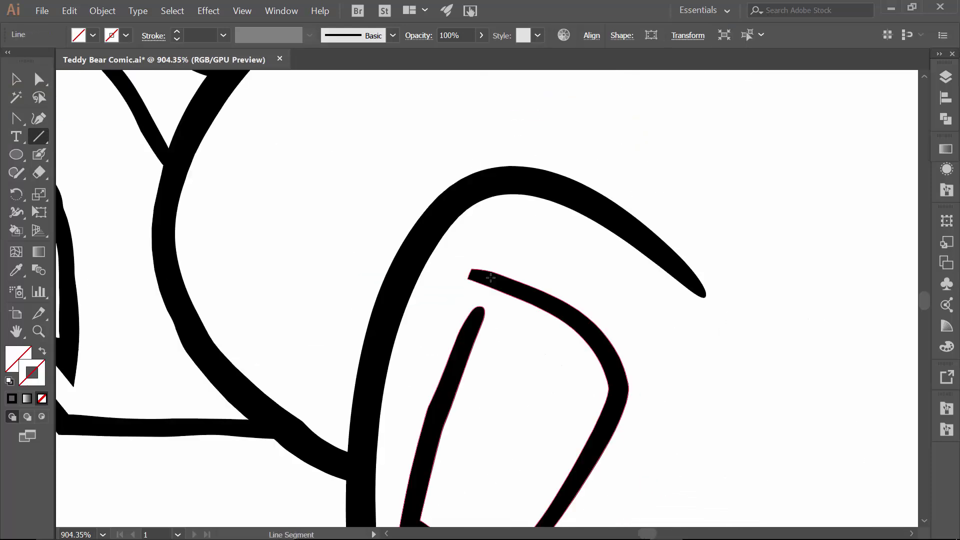
pyautogui.moveTo(490, 278); pyautogui.dragTo(471, 327)
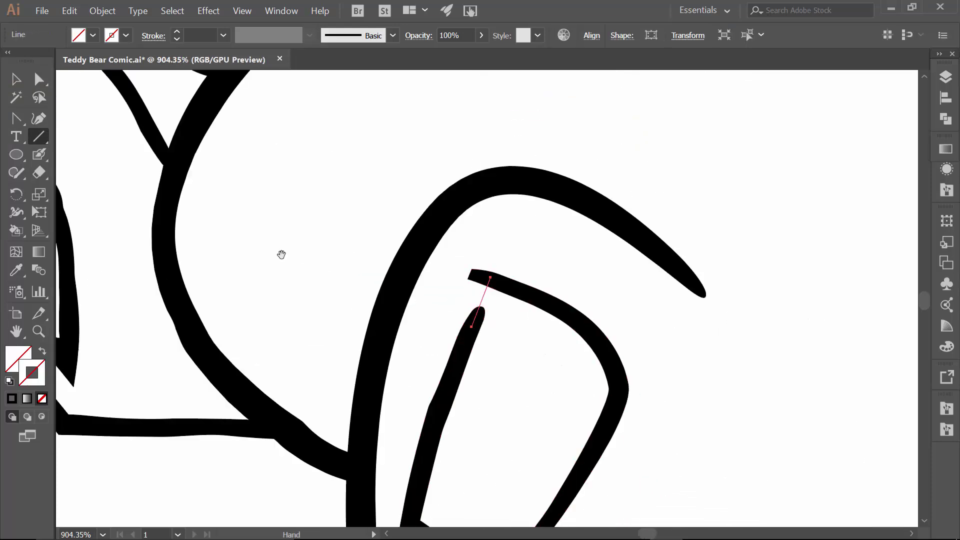
pyautogui.moveTo(343, 254); pyautogui.dragTo(533, 288)
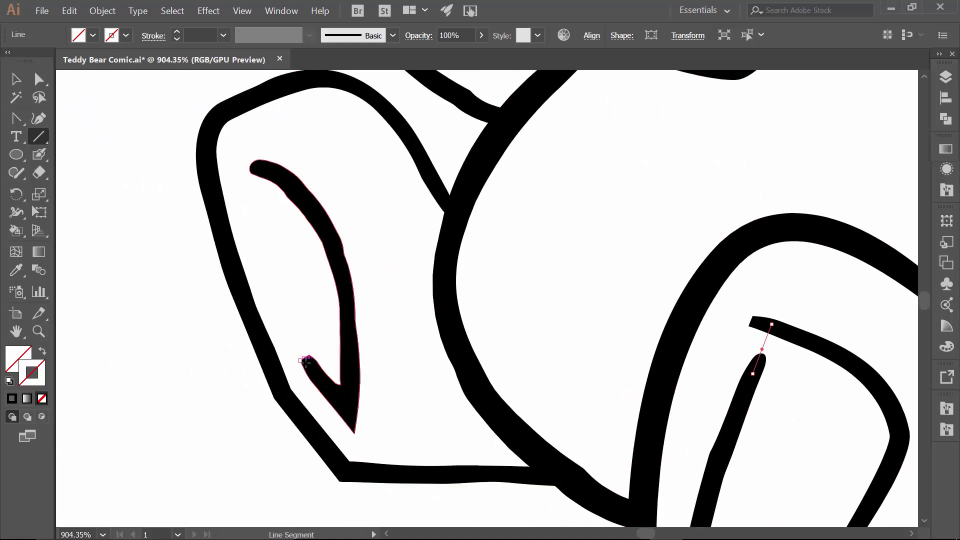
pyautogui.moveTo(302, 359); pyautogui.dragTo(298, 226)
pyautogui.press('a')
pyautogui.moveTo(258, 115)
pyautogui.mouseDown()
pyautogui.moveTo(259, 150)
pyautogui.moveTo(258, 126)
pyautogui.mouseUp()
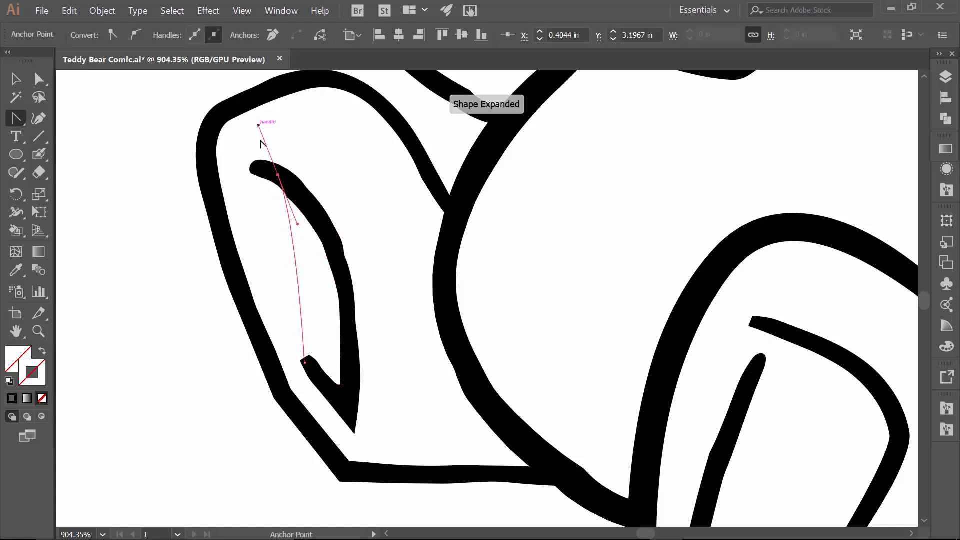
# Step: Settle the closing line's end on the stroke tip and close the left ear's gap
pyautogui.press('a')
pyautogui.moveTo(306, 368); pyautogui.dragTo(306, 363)
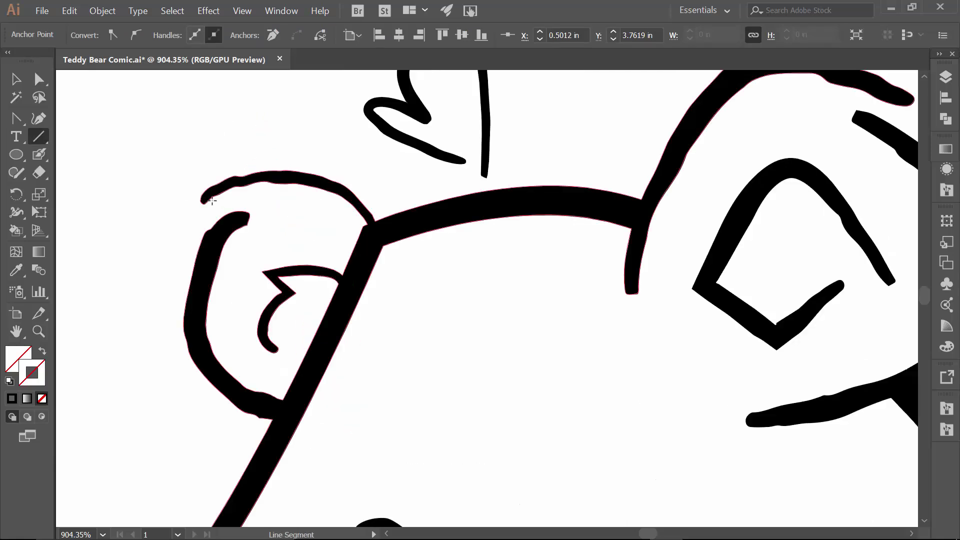
pyautogui.moveTo(212, 200); pyautogui.dragTo(245, 217)
pyautogui.press('a')
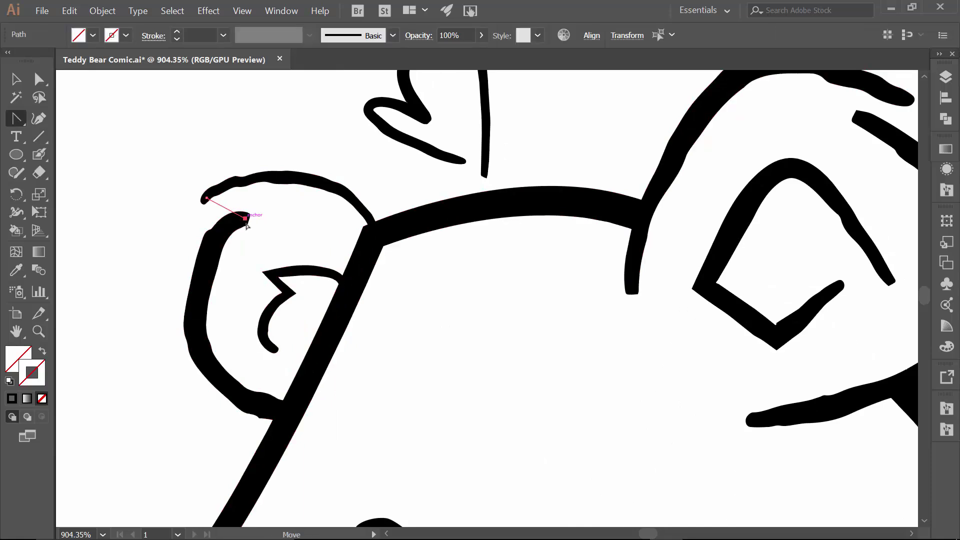
pyautogui.press('a')
pyautogui.click(244, 219)
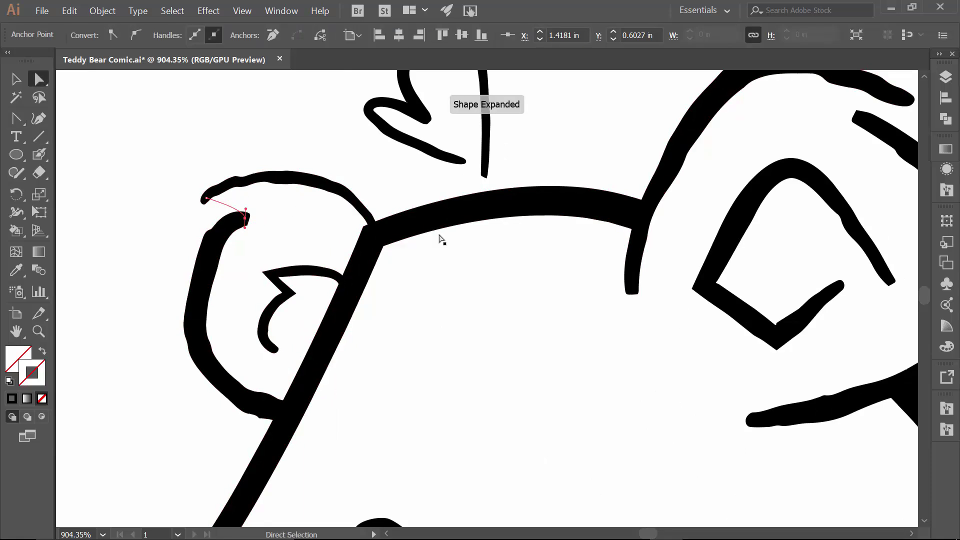
pyautogui.scroll(3, 497, 272)
pyautogui.hscroll(5, 497, 272)
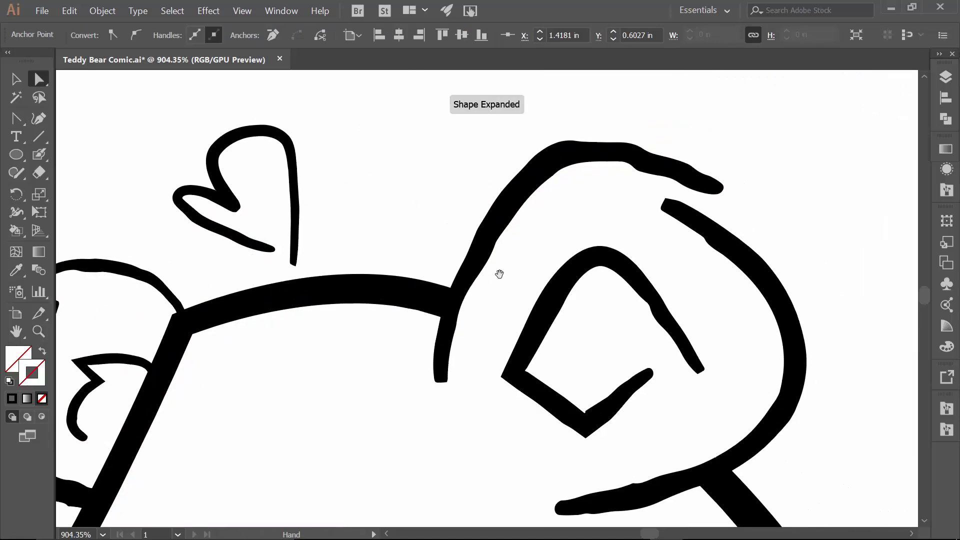
# Step: Draw lines closing the heart's bottom and right ear gaps, then select the right-side outline stroke
pyautogui.click(38, 137)
pyautogui.moveTo(252, 246); pyautogui.dragTo(298, 254)
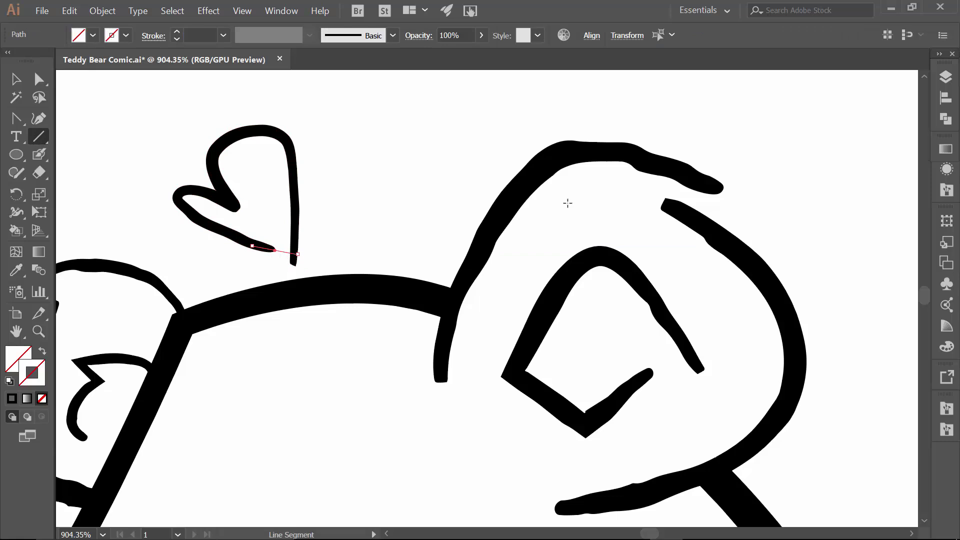
pyautogui.moveTo(673, 201); pyautogui.dragTo(715, 191)
pyautogui.press('a')
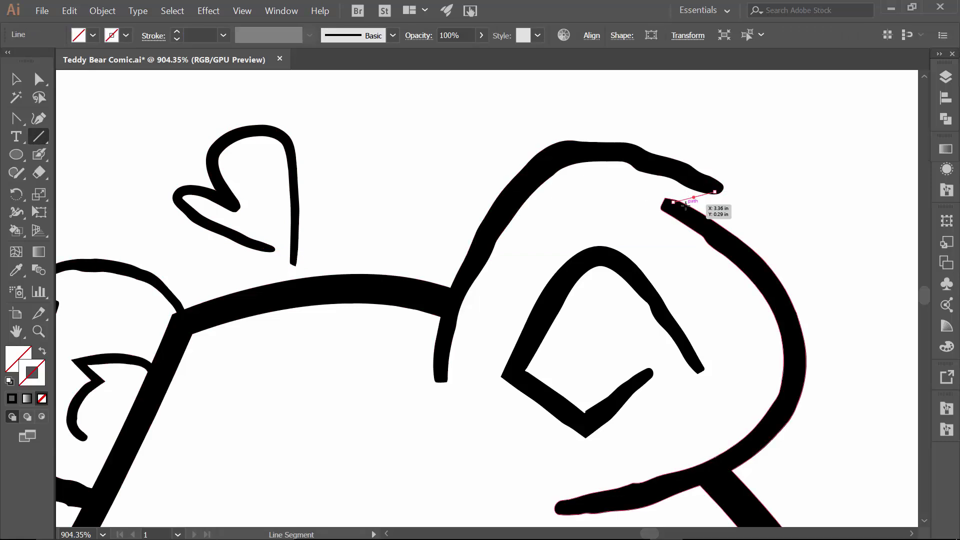
pyautogui.press('a')
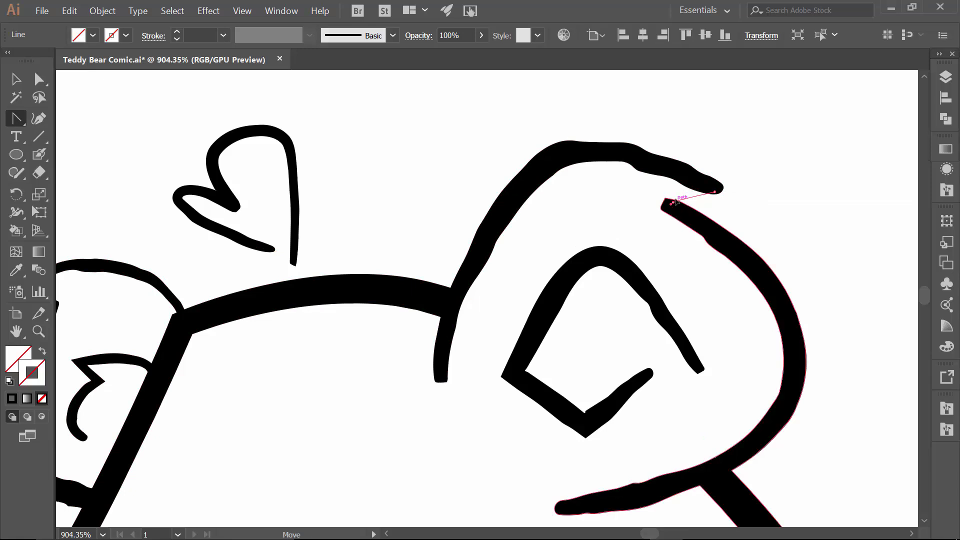
pyautogui.click(674, 202)
pyautogui.click(674, 208)
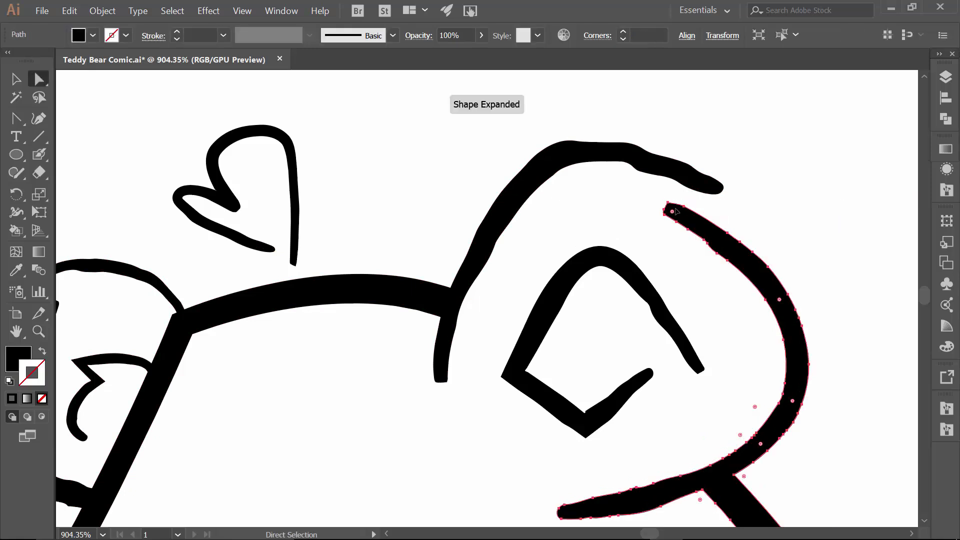
pyautogui.hotkey('ctrl', '0')
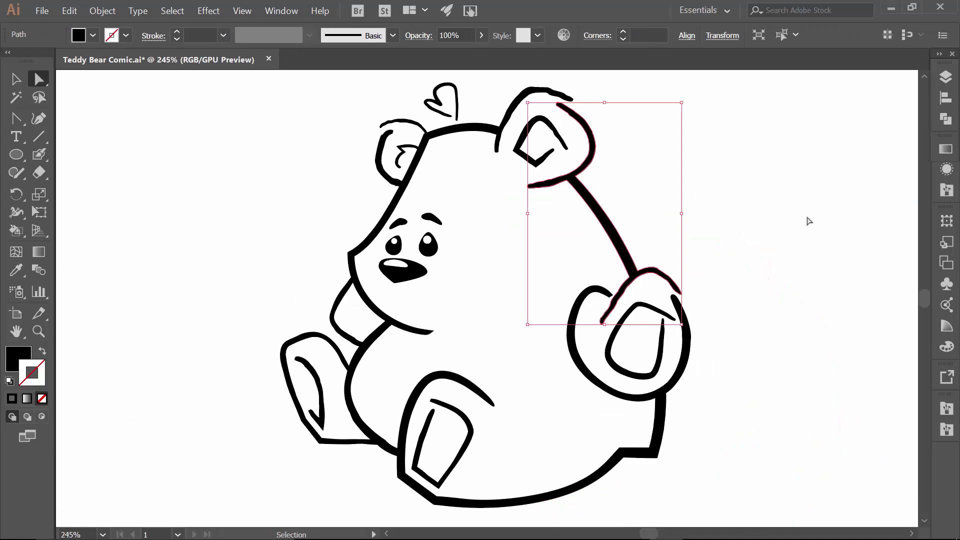
pyautogui.press('v')
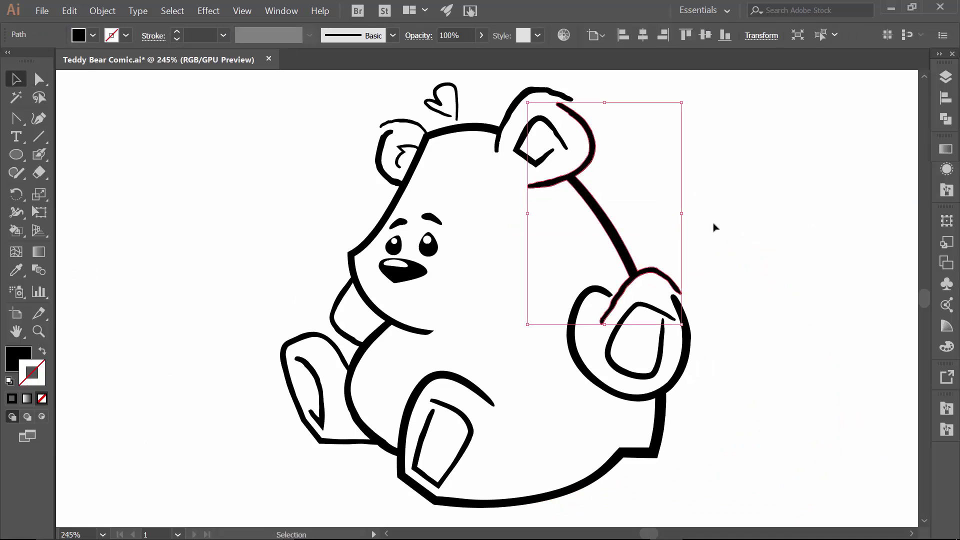
pyautogui.click(687, 306)
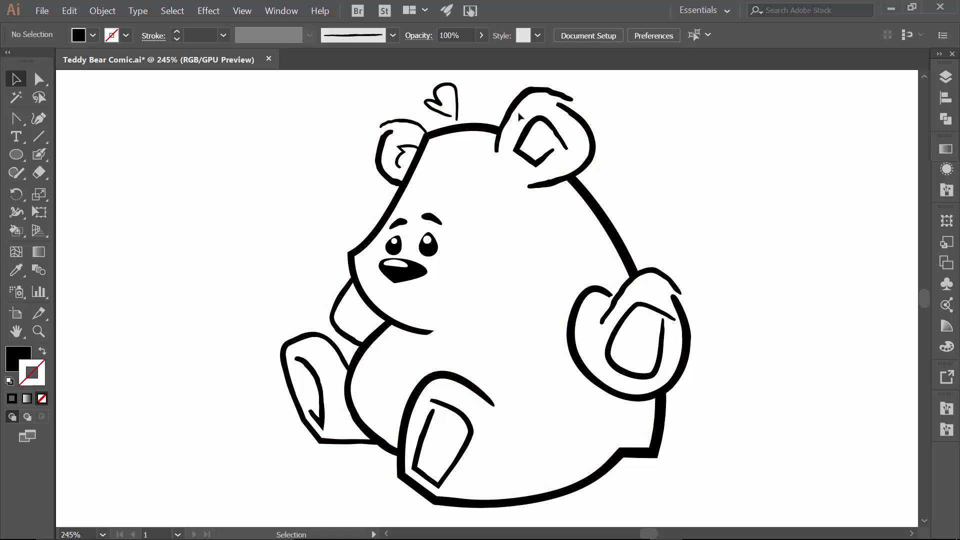
# Step: Target all ink lines on the top inking layer, make them one Live Paint group, and deselect
pyautogui.click(945, 76)
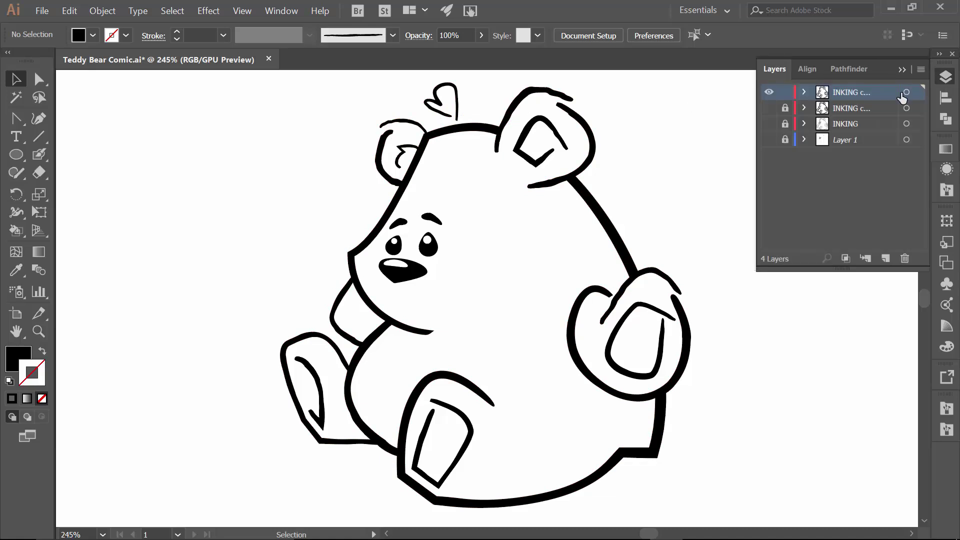
pyautogui.click(906, 92)
pyautogui.click(902, 70)
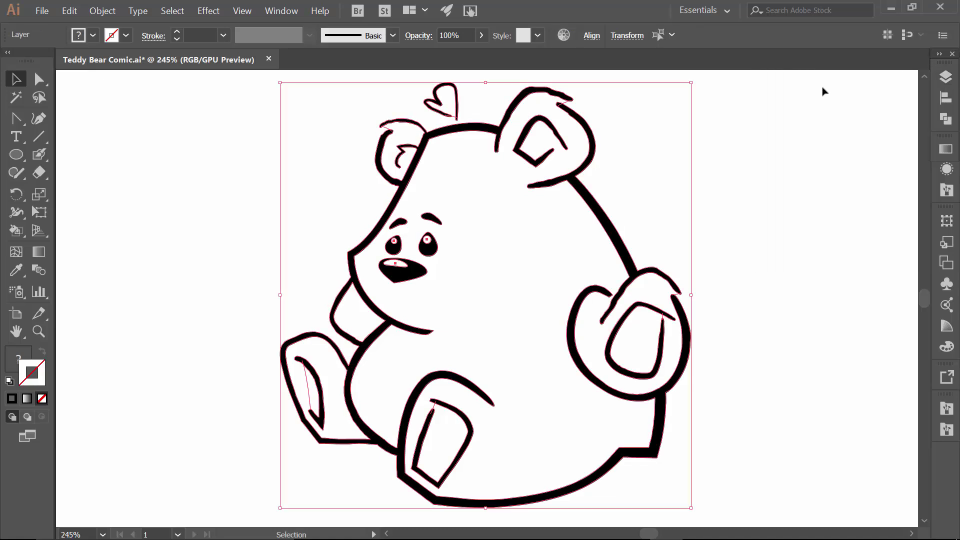
pyautogui.click(103, 11)
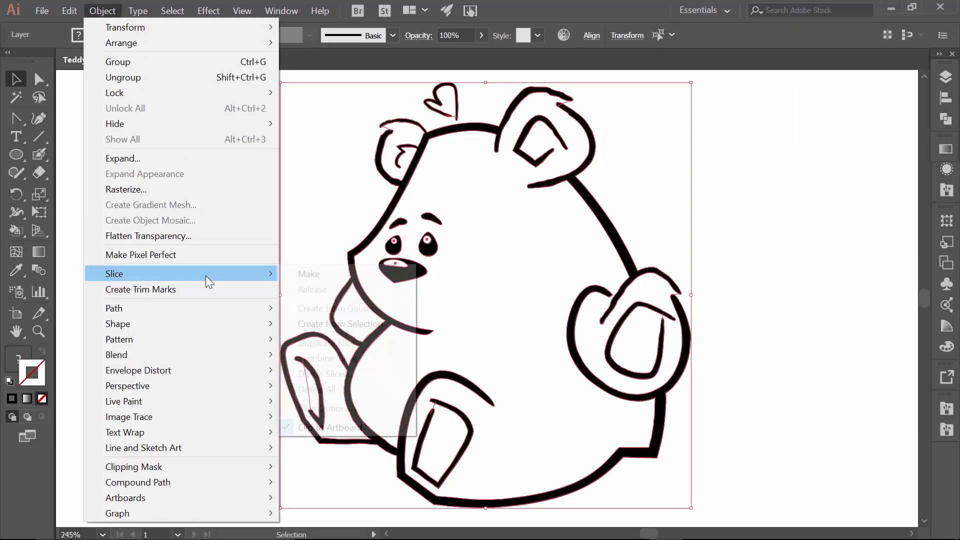
pyautogui.moveTo(197, 403)
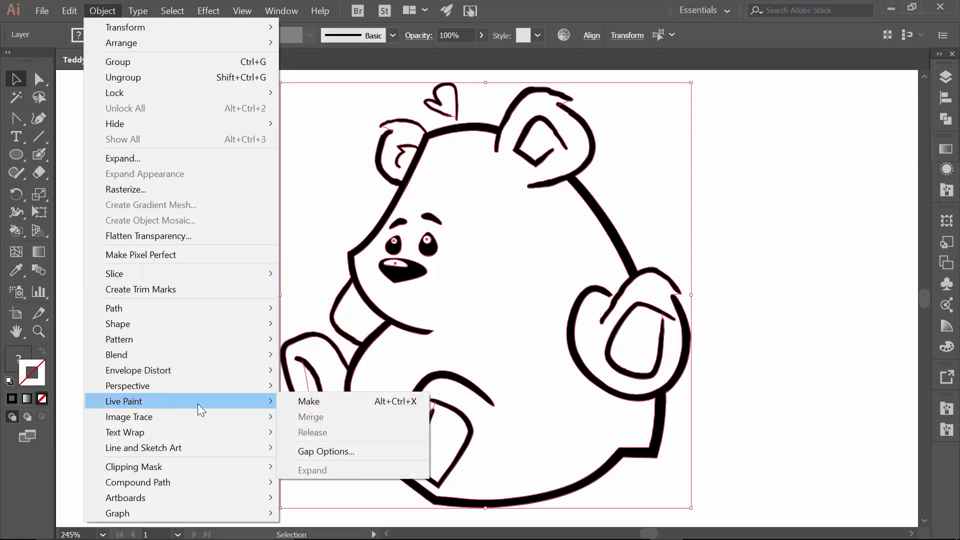
pyautogui.click(303, 402)
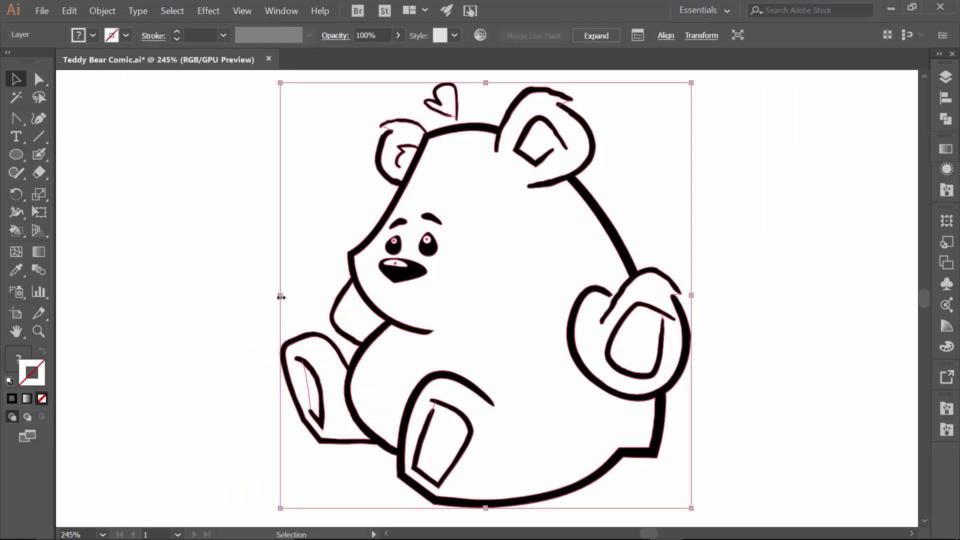
pyautogui.click(241, 260)
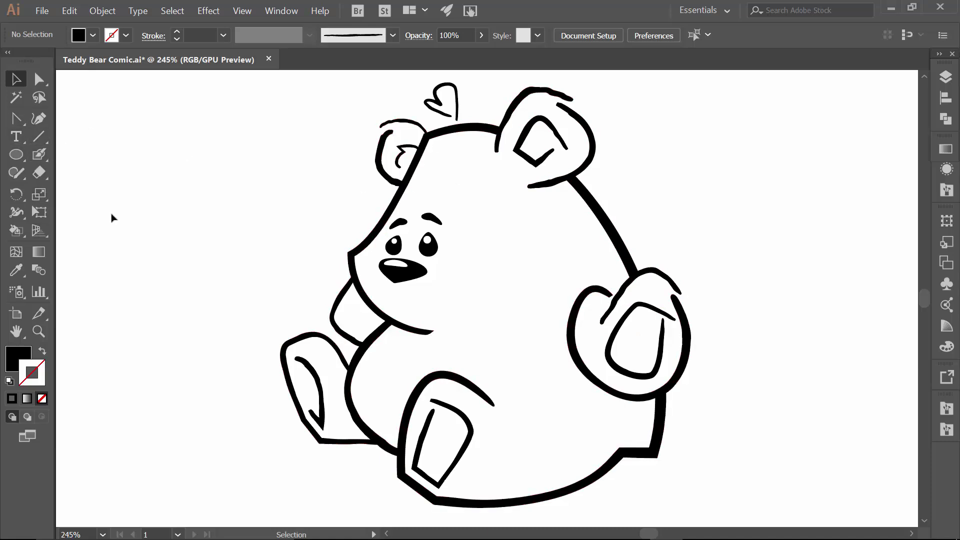
# Step: With the Live Paint Bucket, fill the body, left leg, right arm, left ear and heart light grey
pyautogui.press('k')
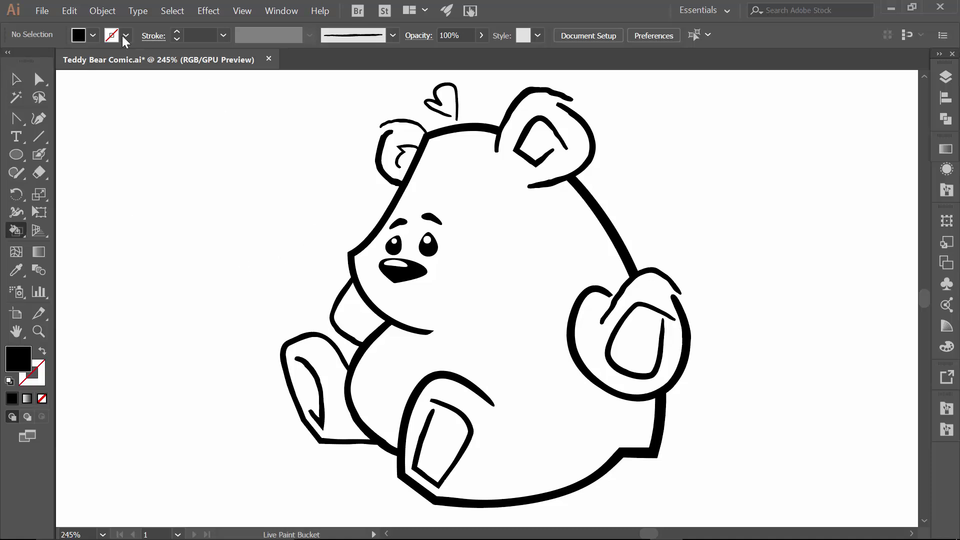
pyautogui.click(93, 37)
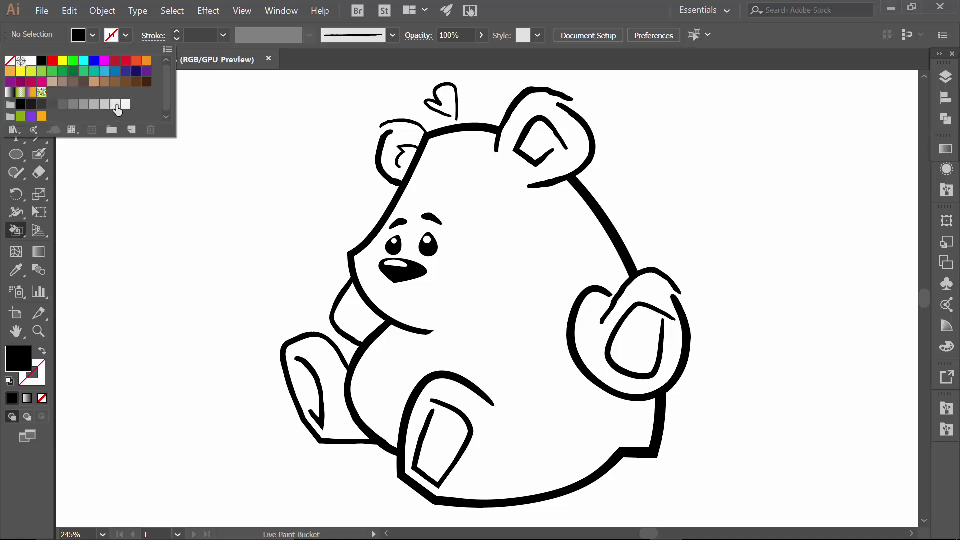
pyautogui.click(110, 108)
pyautogui.click(498, 220)
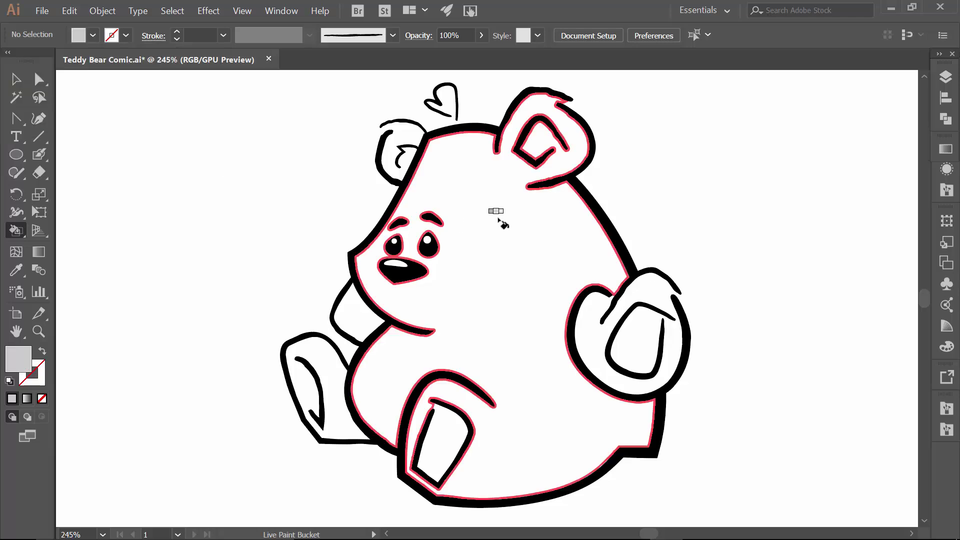
pyautogui.click(497, 221)
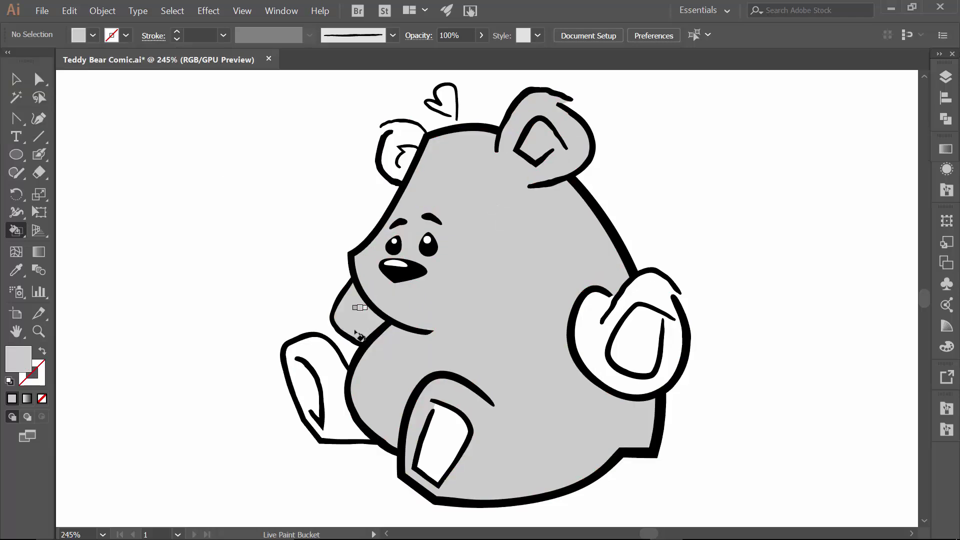
pyautogui.click(333, 361)
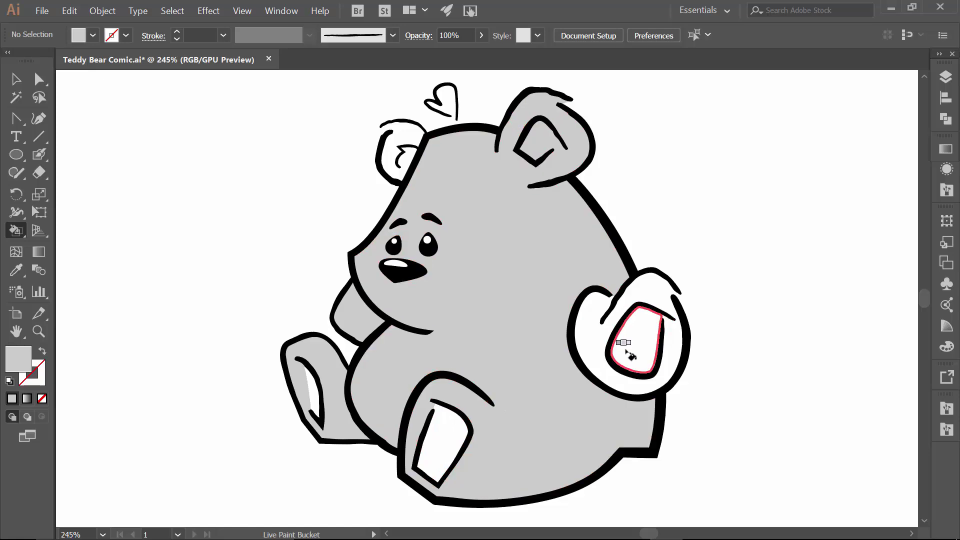
pyautogui.click(598, 340)
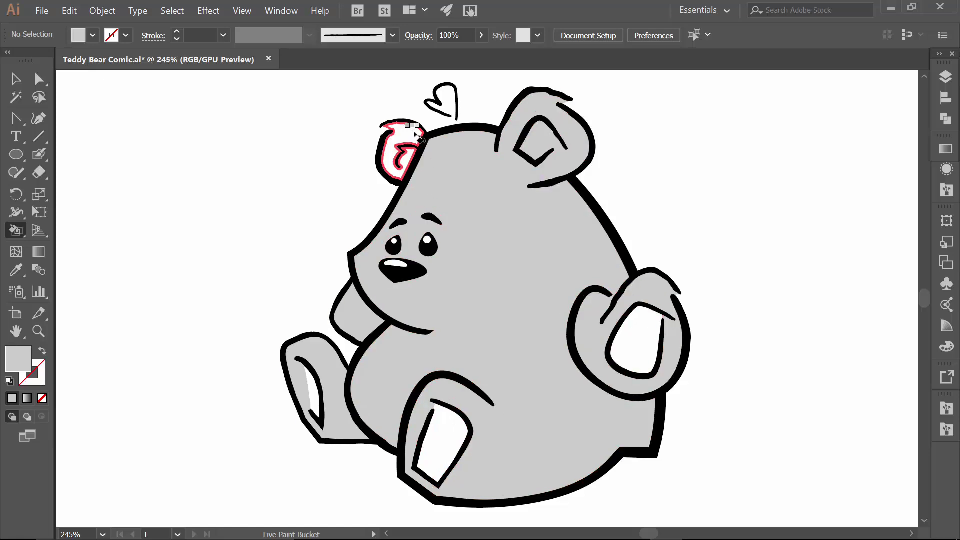
pyautogui.click(398, 158)
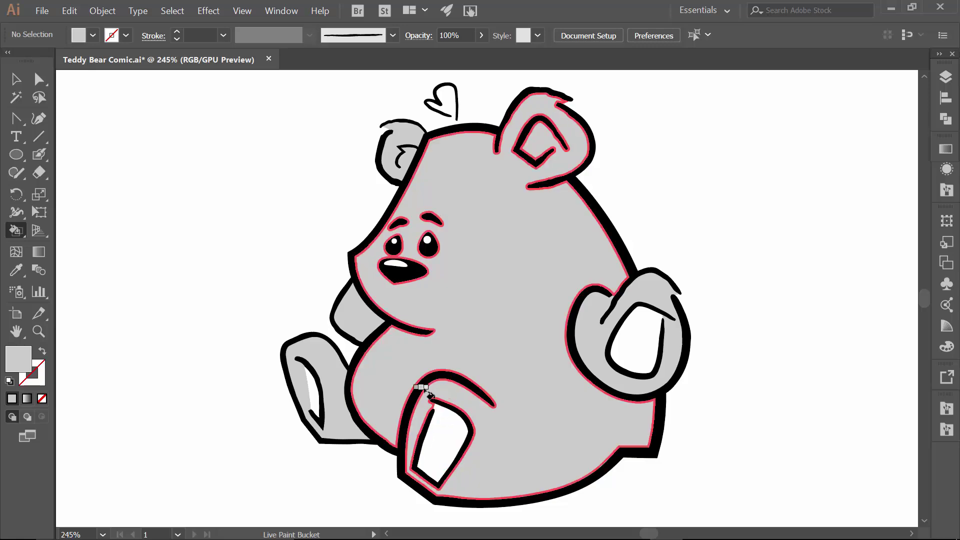
pyautogui.click(449, 100)
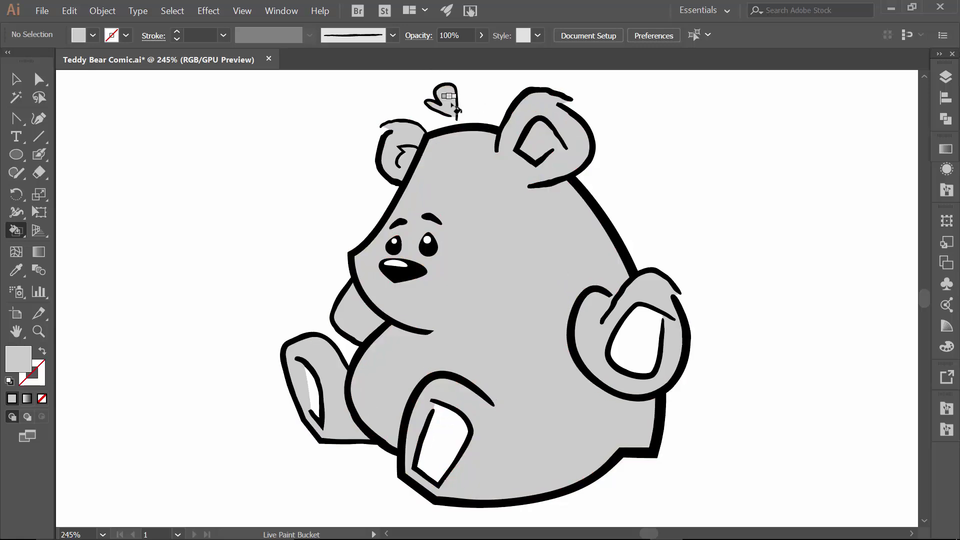
# Step: Fill the left leg's inner strip and pad, the bottom foot pad and the hand pad near-white
pyautogui.click(92, 35)
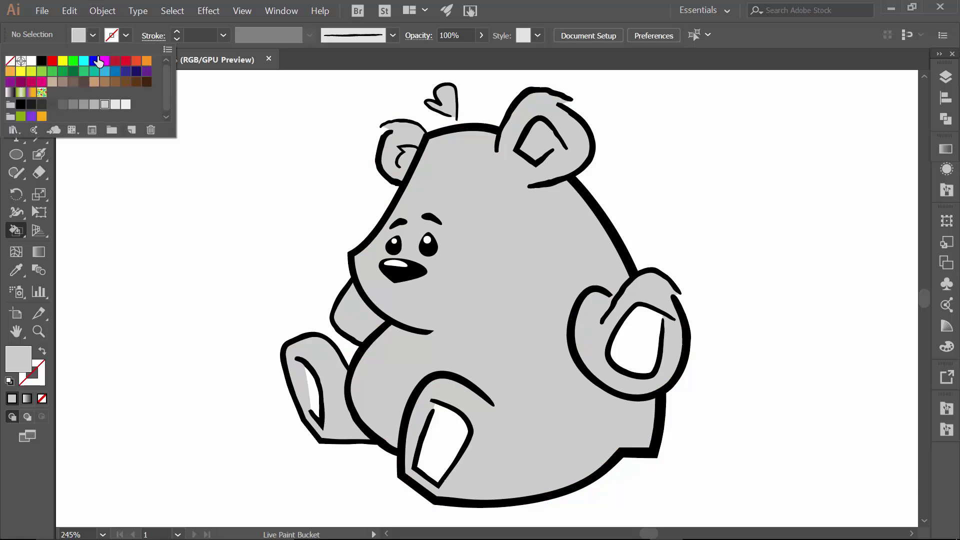
pyautogui.click(126, 104)
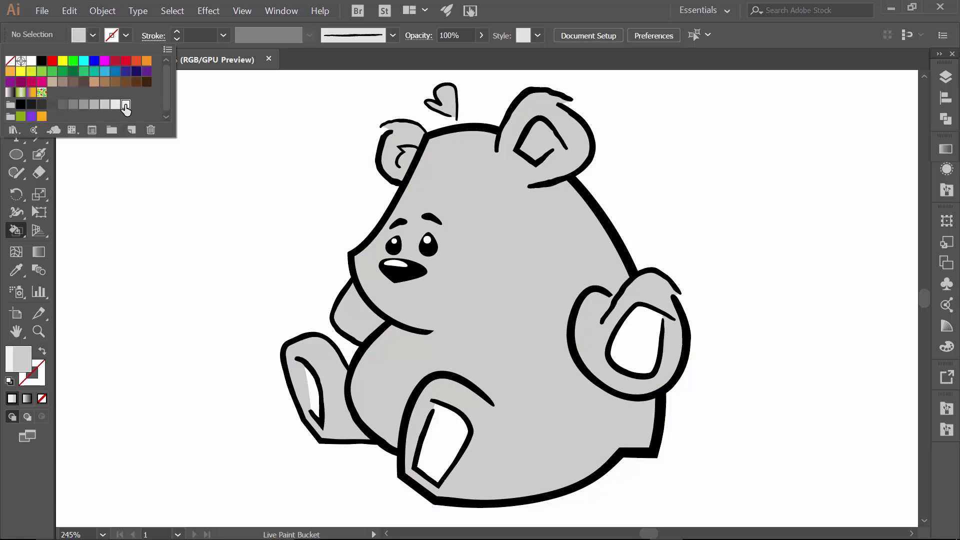
pyautogui.click(318, 394)
pyautogui.click(316, 389)
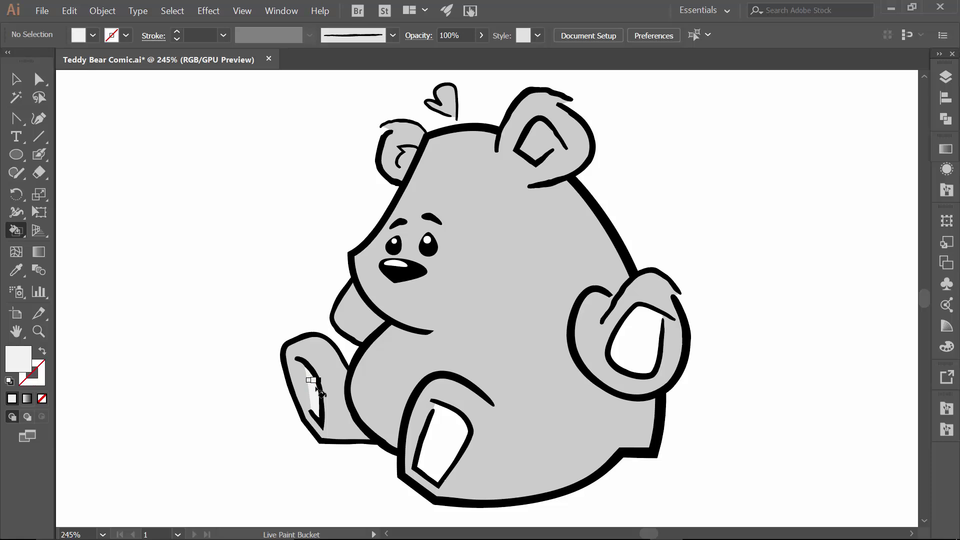
pyautogui.click(442, 440)
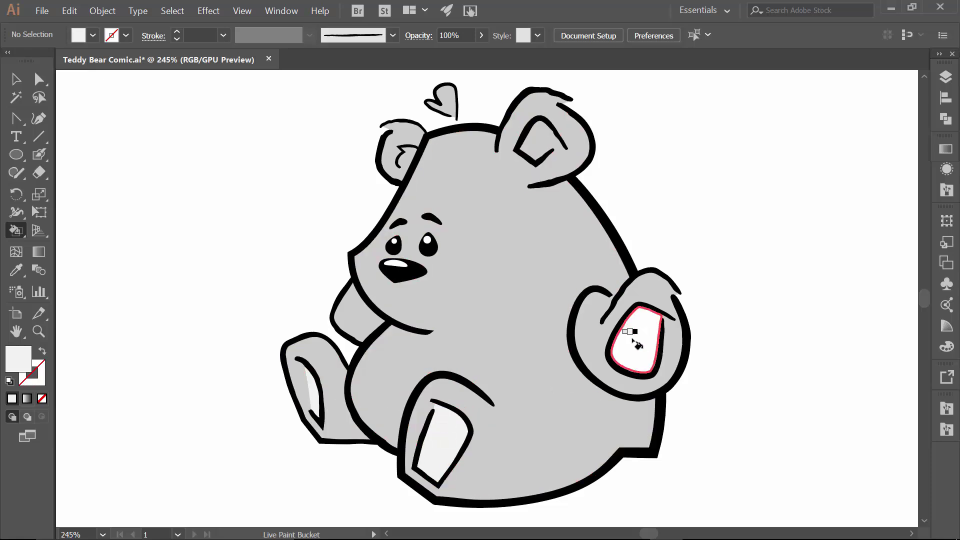
pyautogui.click(634, 343)
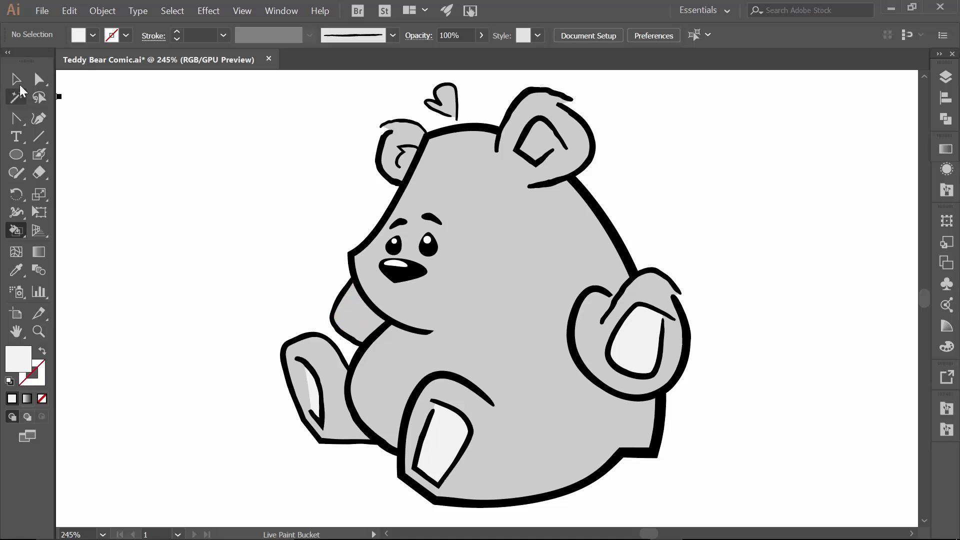
# Step: Expand the Live Paint bear with Object > Expand, keeping object, fill and stroke
pyautogui.click(16, 78)
pyautogui.click(468, 209)
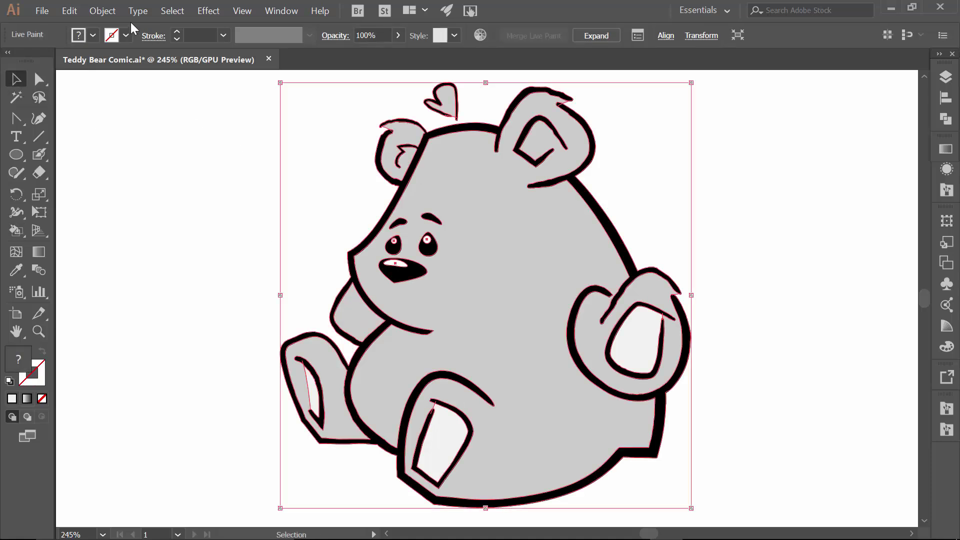
pyautogui.click(102, 10)
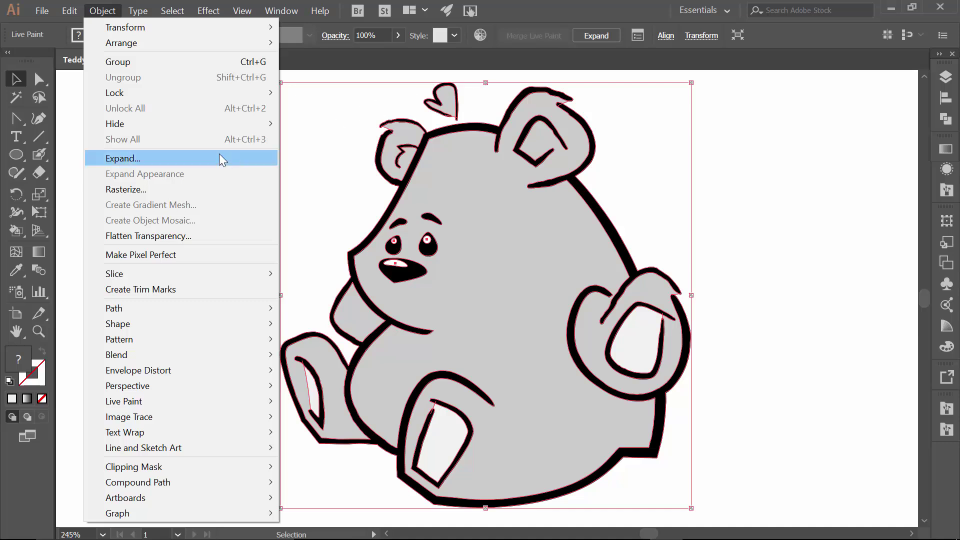
pyautogui.click(140, 159)
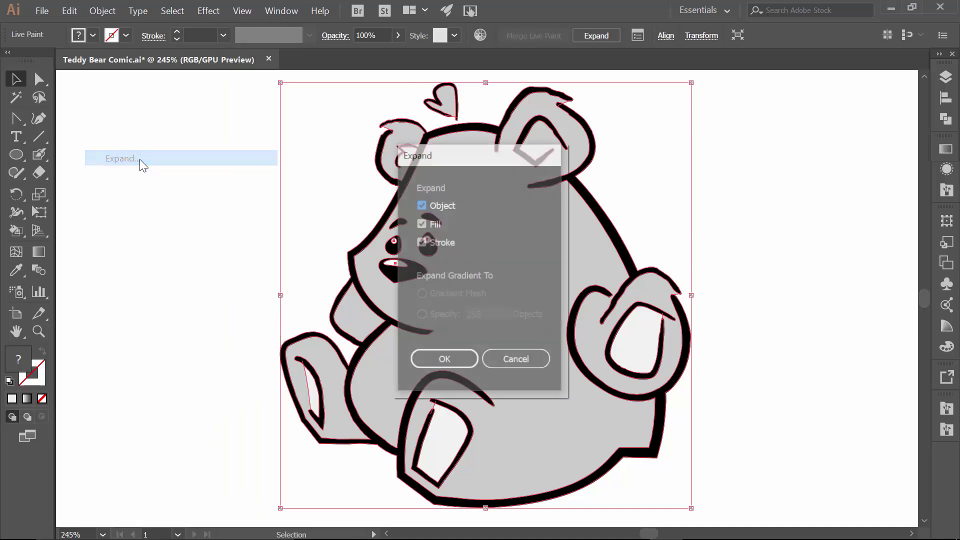
pyautogui.click(444, 360)
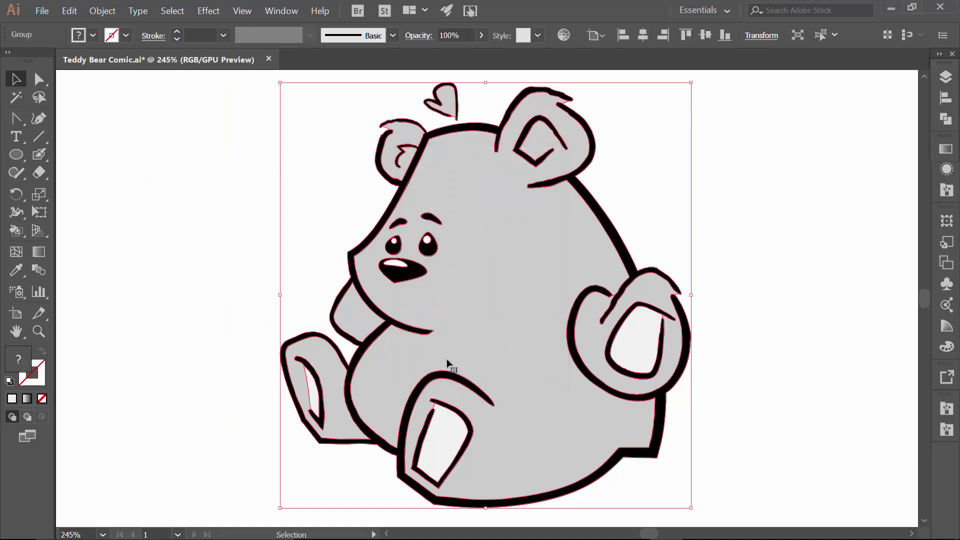
pyautogui.click(146, 241)
# Step: Ungroup the expanded bear artwork twice to free its nested parts
pyautogui.click(531, 295)
pyautogui.rightClick(531, 296)
pyautogui.click(574, 393)
pyautogui.click(268, 310)
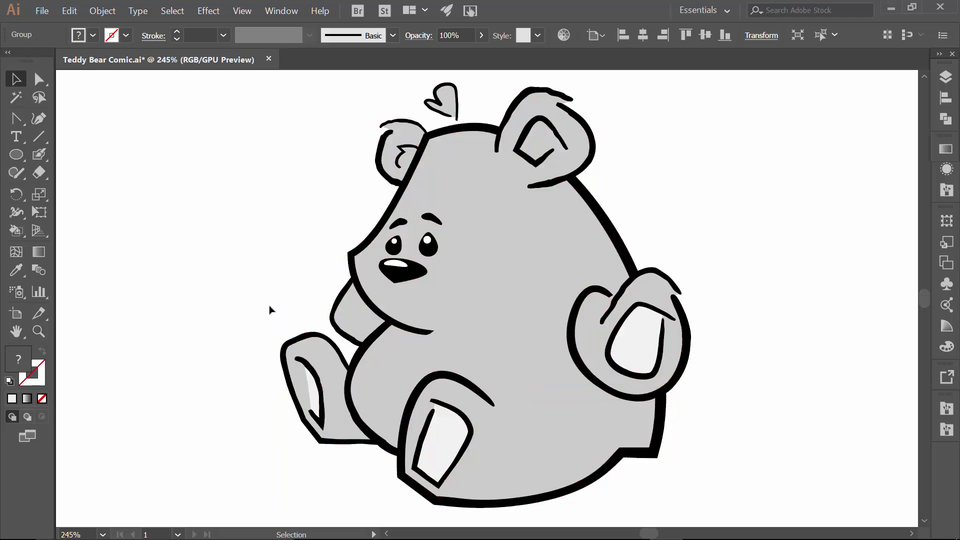
pyautogui.click(310, 349)
pyautogui.rightClick(309, 348)
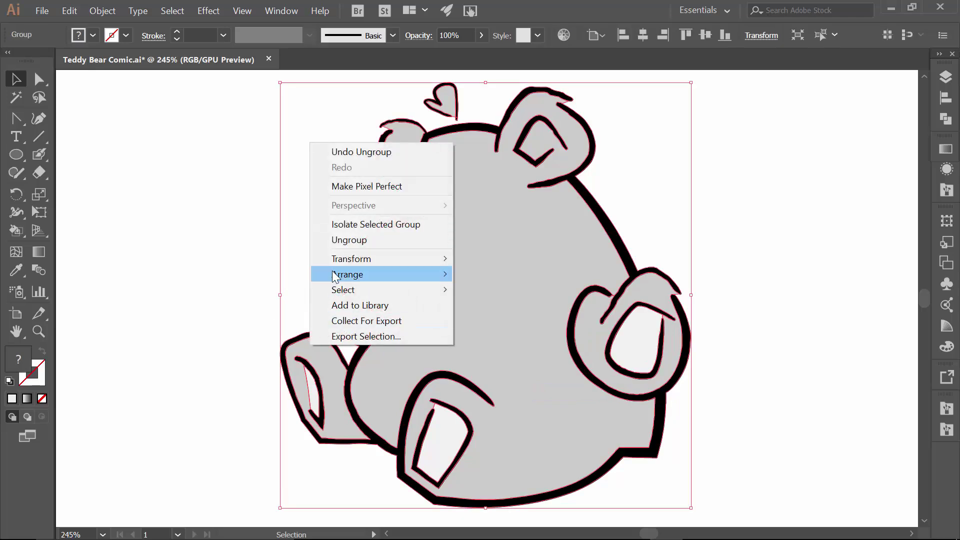
pyautogui.click(332, 243)
pyautogui.click(259, 283)
# Step: Select the left foot, cheek path and body fill individually to confirm they are separate
pyautogui.click(322, 363)
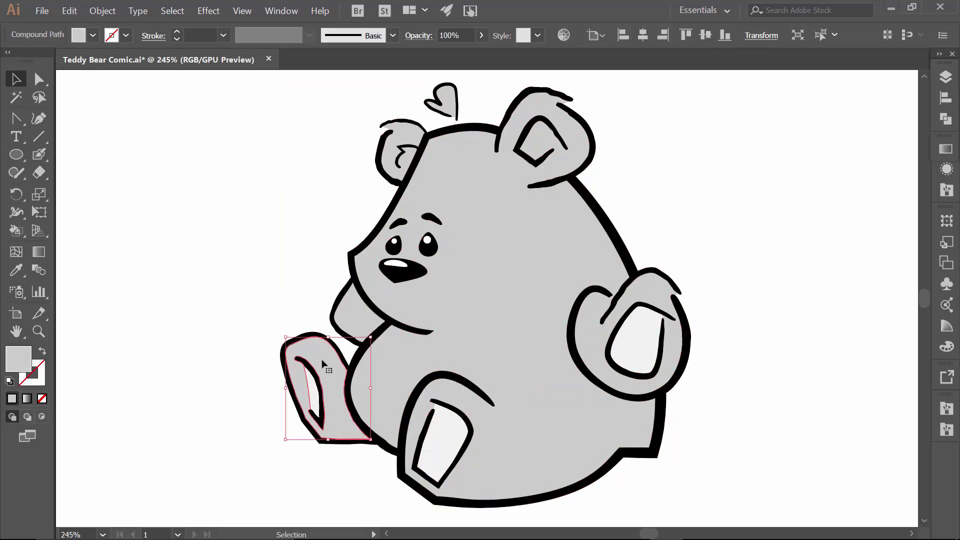
pyautogui.click(356, 320)
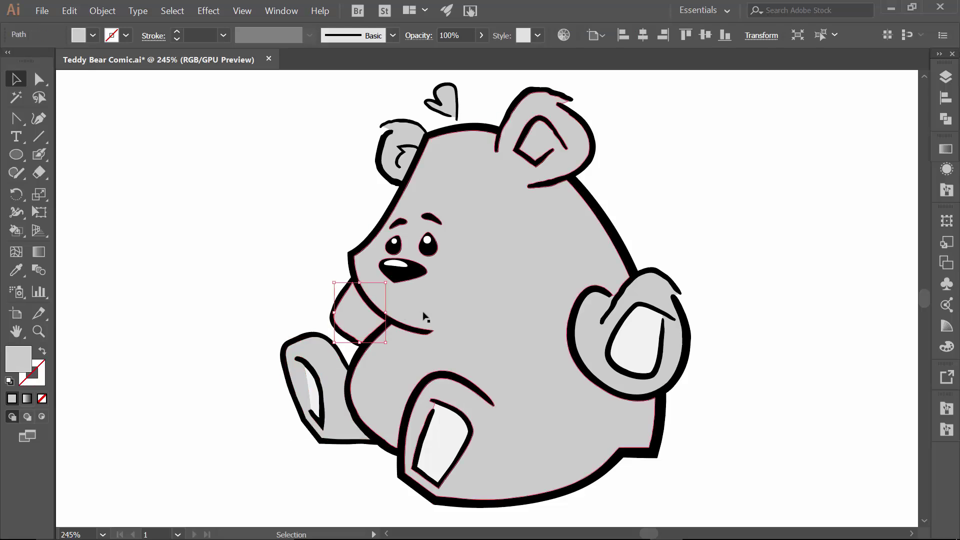
pyautogui.click(425, 317)
pyautogui.click(321, 172)
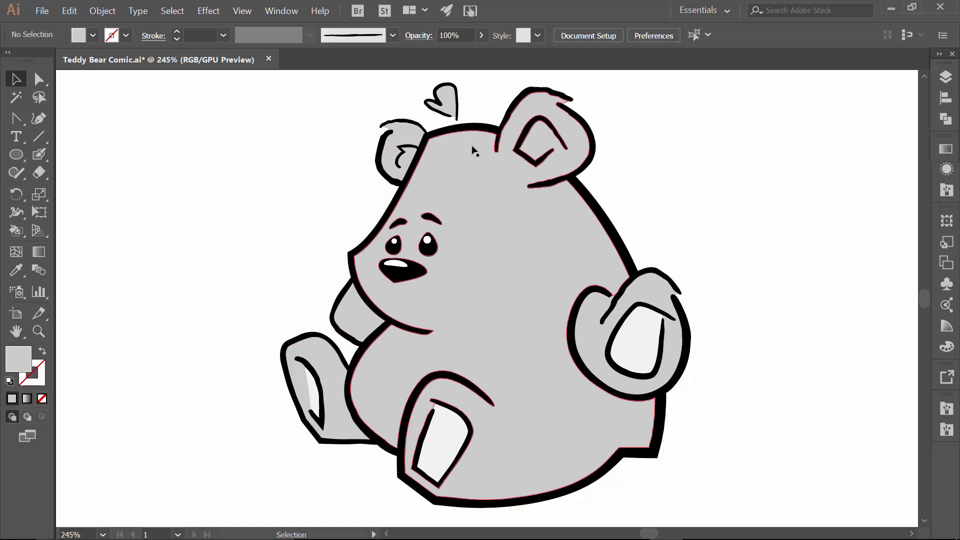
# Step: Zoom into the left ear, slice off its inner curl with the Knife, and fill it near-white
pyautogui.hotkey('ctrl', 'space')
pyautogui.moveTo(404, 122); pyautogui.dragTo(383, 238)
pyautogui.moveTo(237, 244); pyautogui.dragTo(430, 302)
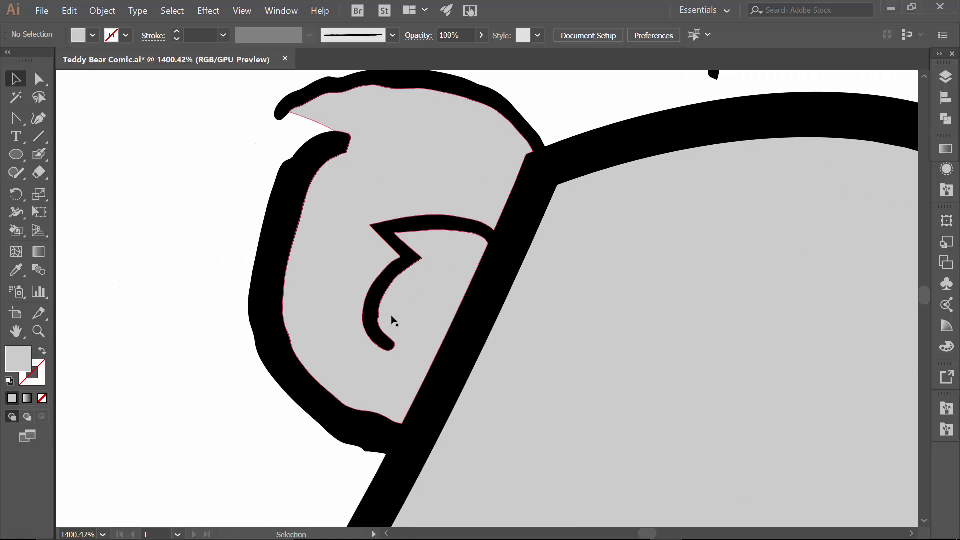
pyautogui.click(355, 326)
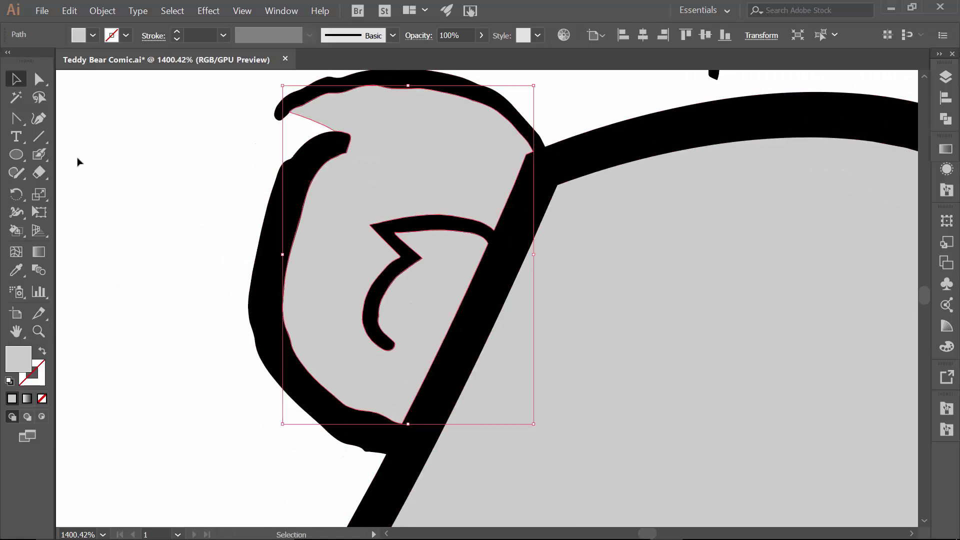
pyautogui.click(39, 174)
pyautogui.moveTo(39, 175); pyautogui.dragTo(96, 216)
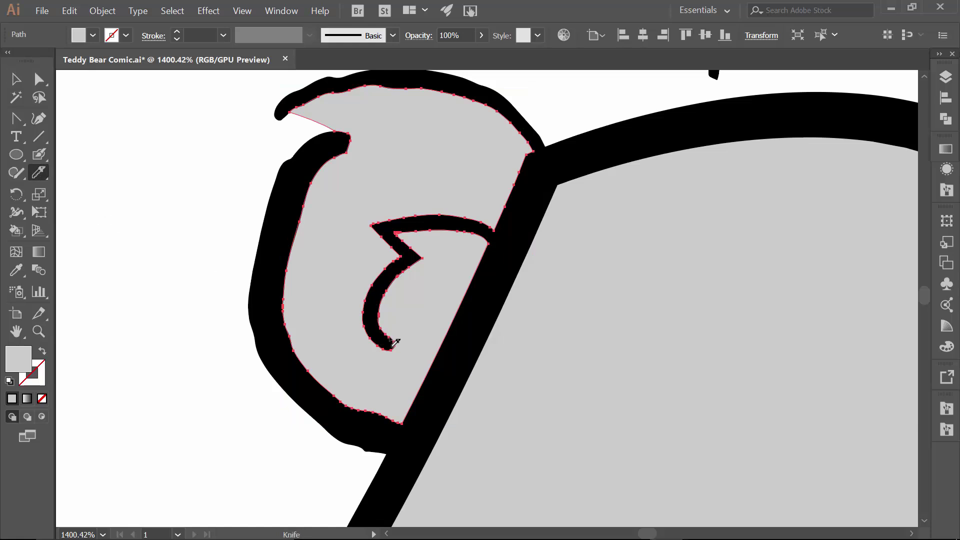
pyautogui.moveTo(383, 335)
pyautogui.mouseDown()
pyautogui.moveTo(408, 357)
pyautogui.moveTo(444, 353)
pyautogui.moveTo(481, 314)
pyautogui.mouseUp()
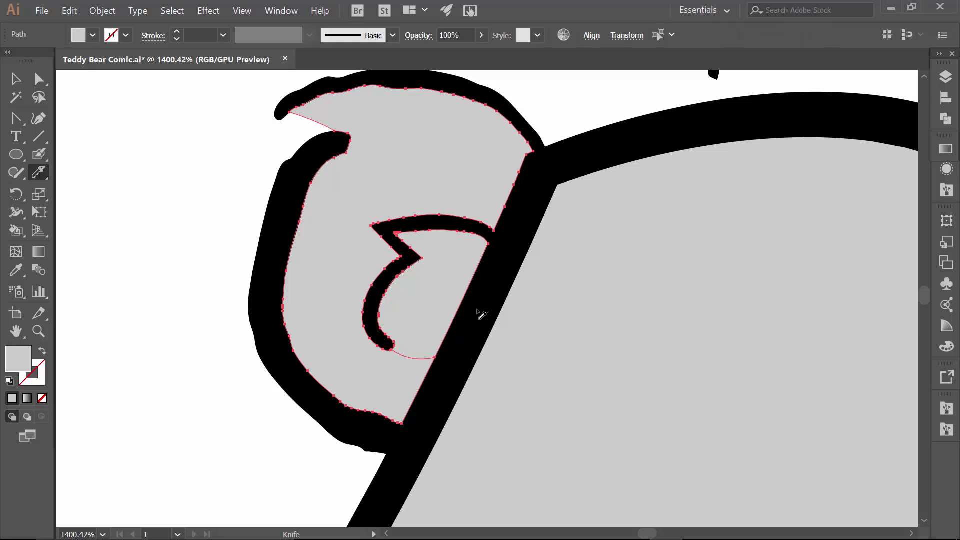
pyautogui.press('v')
pyautogui.hotkey('ctrl', 'shift', 'a')
pyautogui.click(418, 322)
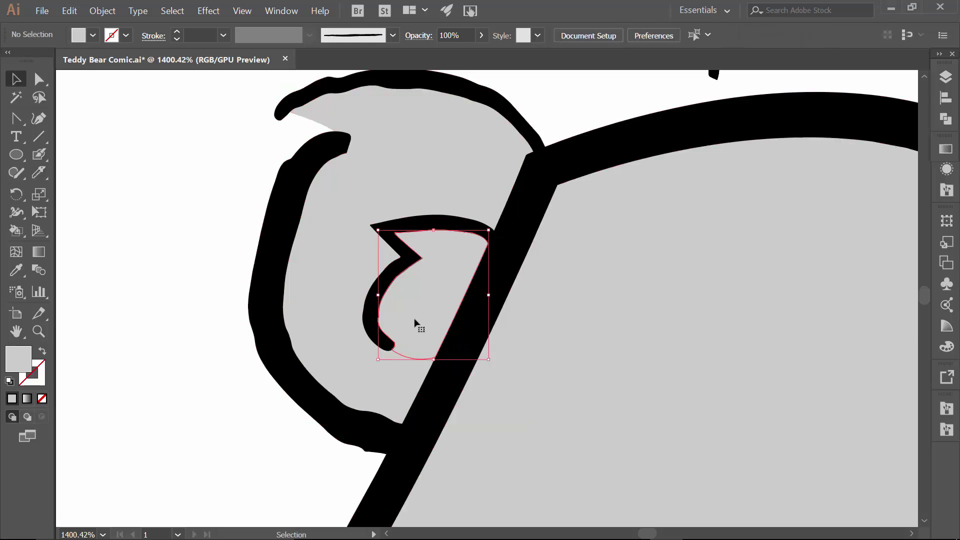
pyautogui.click(93, 35)
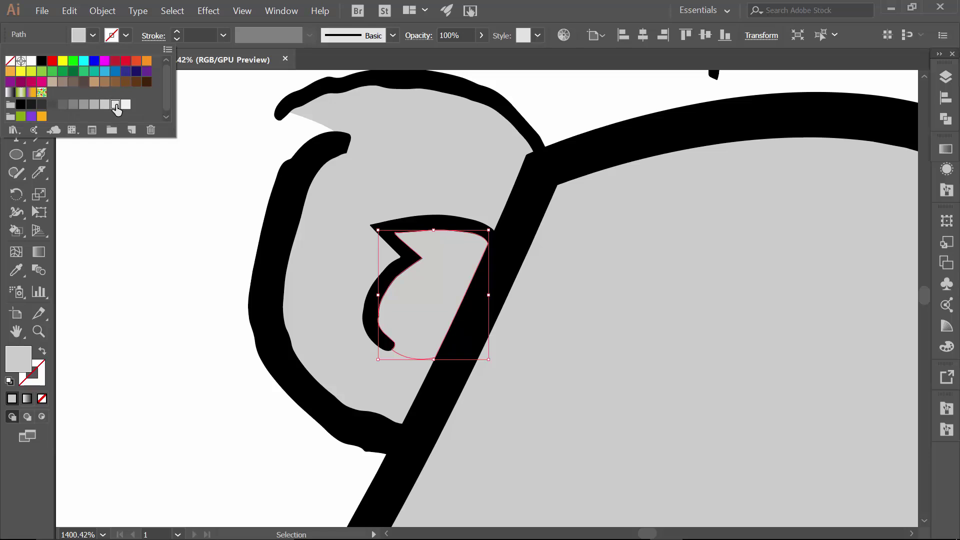
pyautogui.click(125, 104)
pyautogui.click(168, 205)
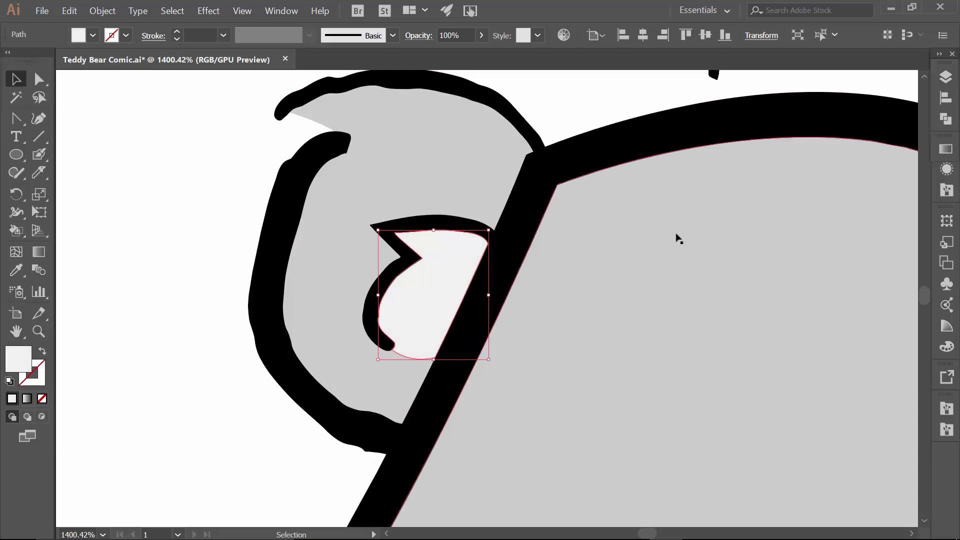
# Step: Knife-cut the other ear's inner area free and fill it near-white
pyautogui.moveTo(605, 256); pyautogui.dragTo(450, 285)
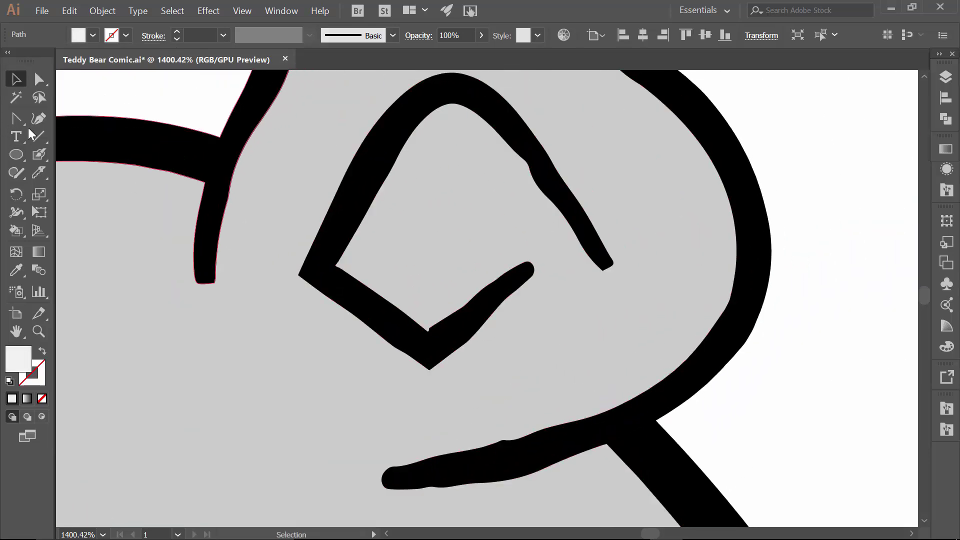
pyautogui.click(39, 173)
pyautogui.moveTo(585, 234); pyautogui.dragTo(443, 344)
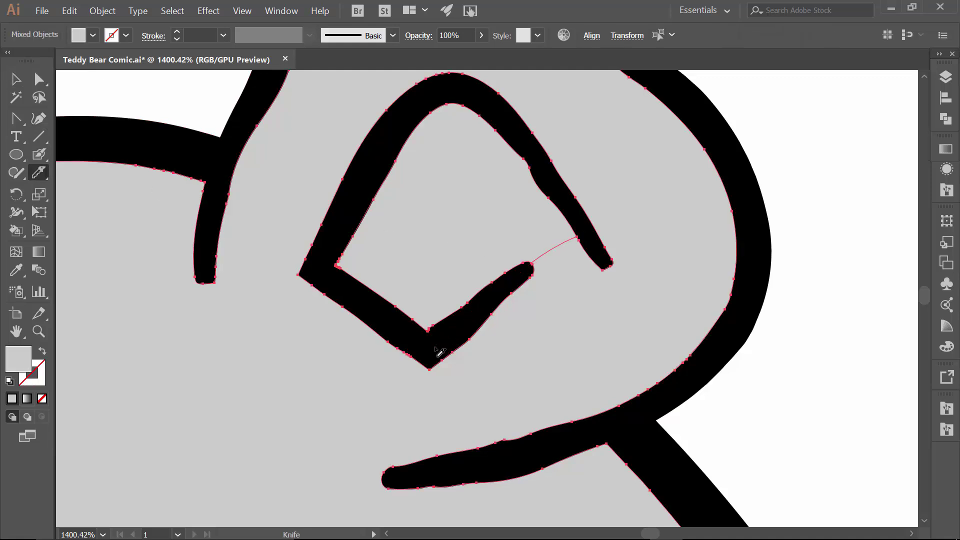
pyautogui.press('v')
pyautogui.click(187, 101)
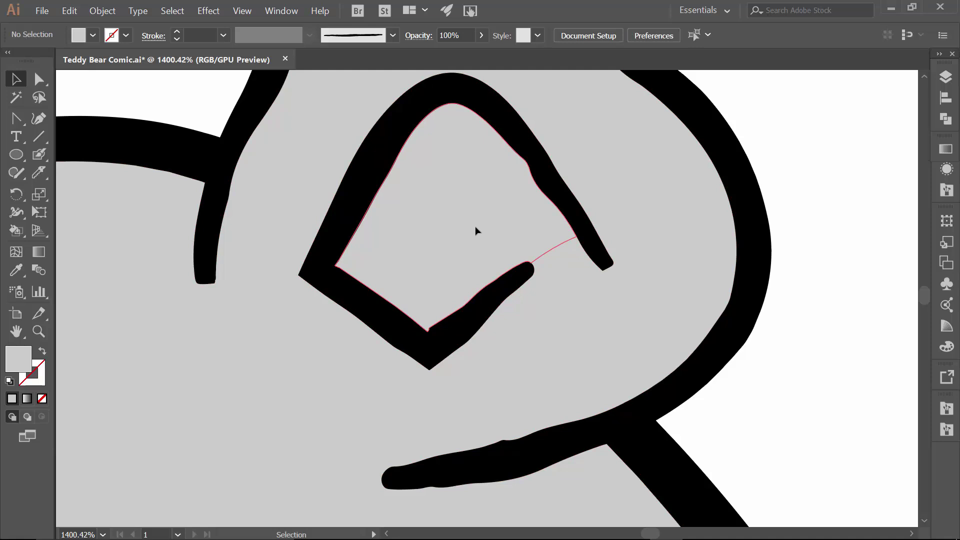
pyautogui.click(476, 231)
pyautogui.click(93, 35)
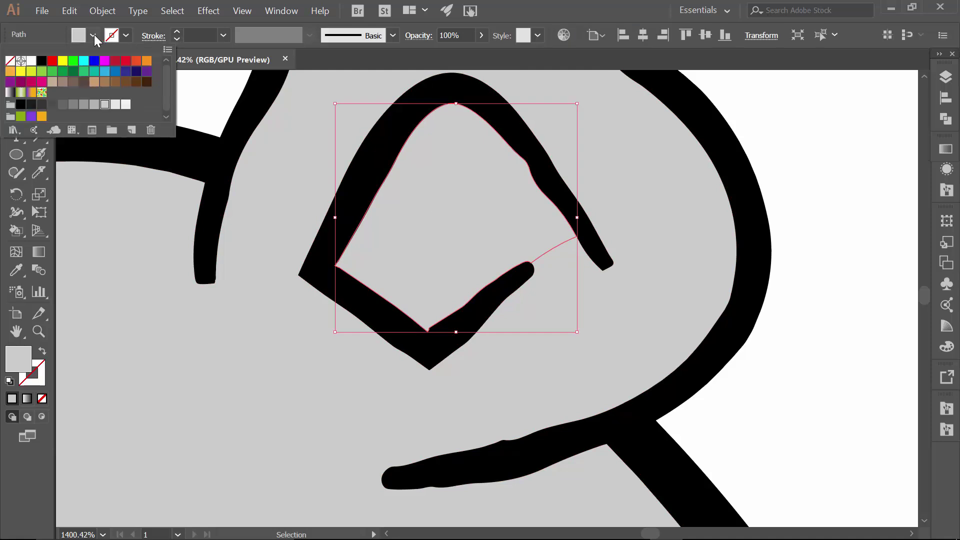
pyautogui.click(128, 107)
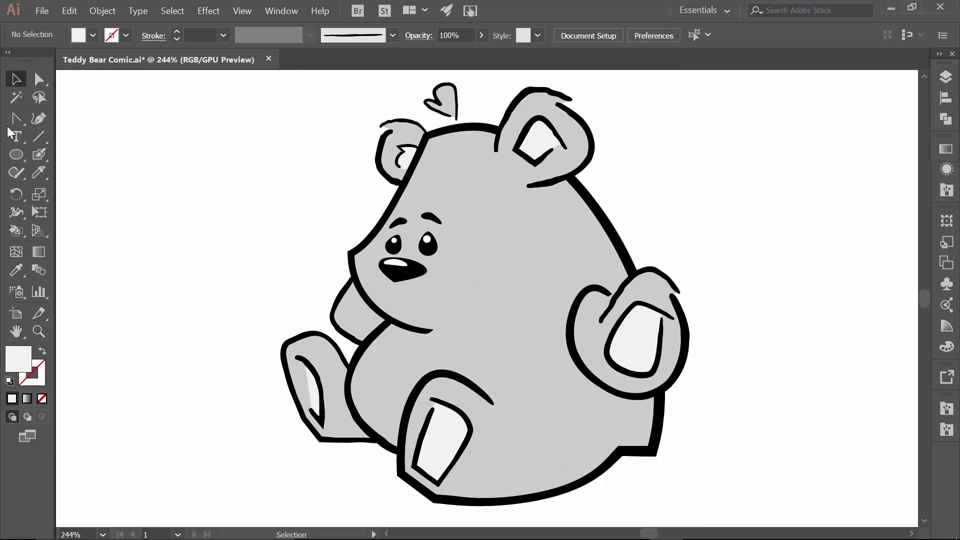
# Step: Draw a flat ellipse across the bear's feet, nudge it into place, and eyedrop the black outline colour
pyautogui.click(16, 154)
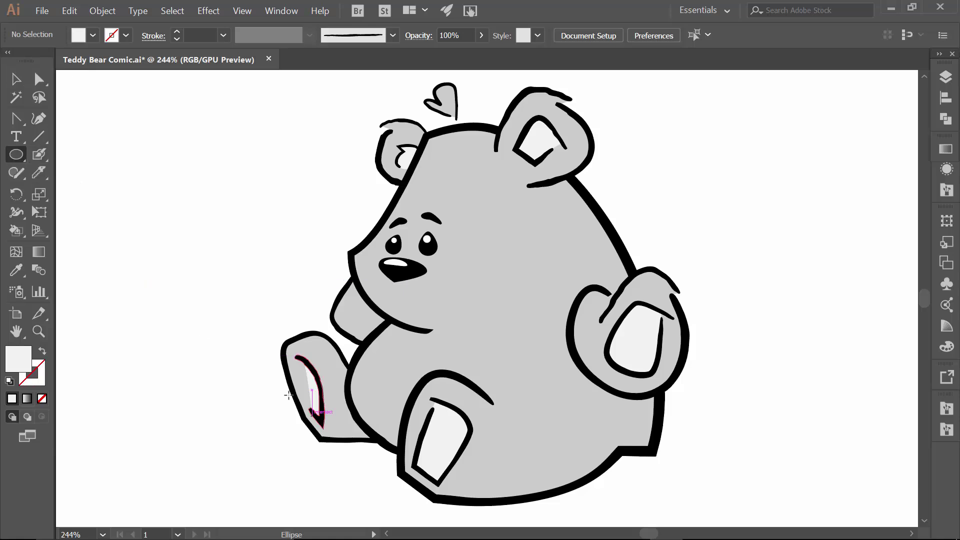
pyautogui.moveTo(302, 421)
pyautogui.mouseDown()
pyautogui.moveTo(440, 457)
pyautogui.moveTo(531, 469)
pyautogui.moveTo(541, 480)
pyautogui.moveTo(539, 461)
pyautogui.mouseUp()
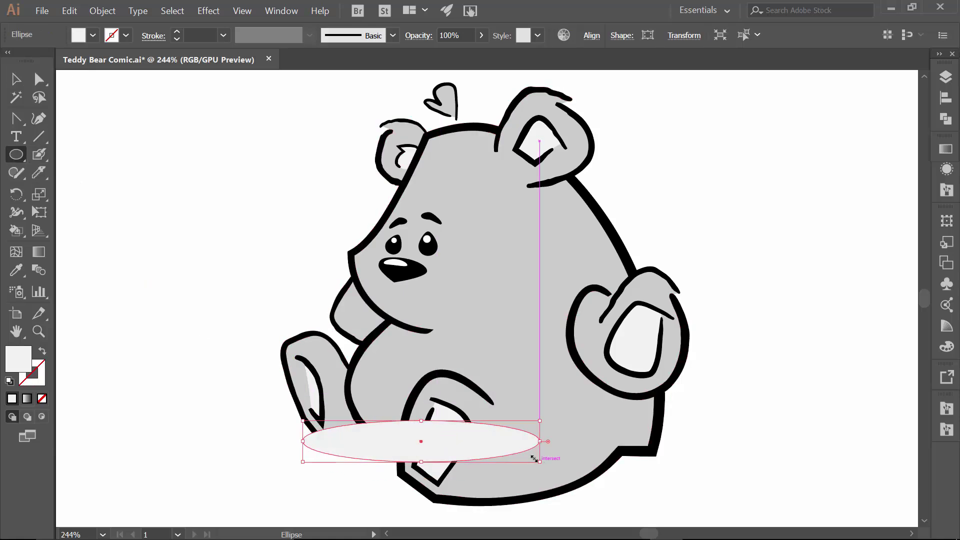
pyautogui.press('v')
pyautogui.press('Down')
pyautogui.press('Down')
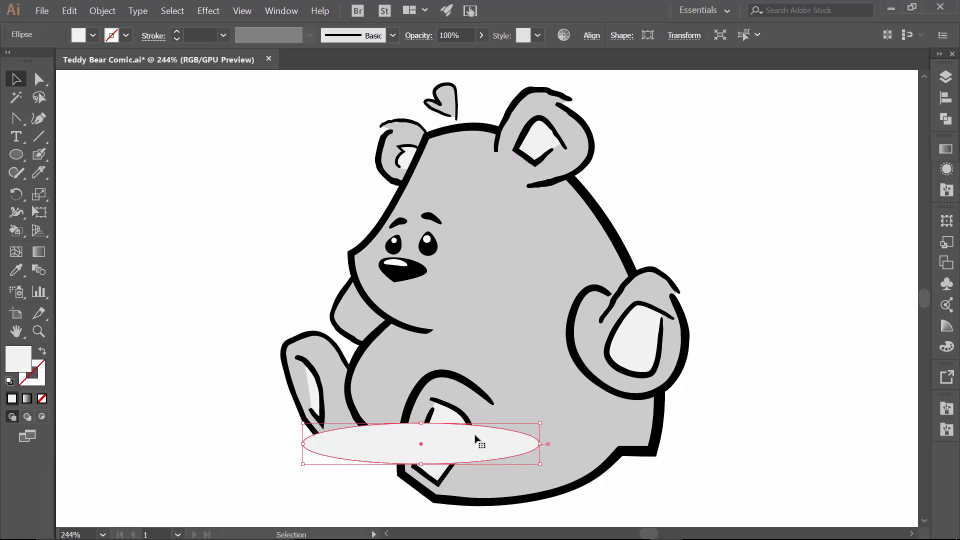
pyautogui.press('Left')
pyautogui.press('Left')
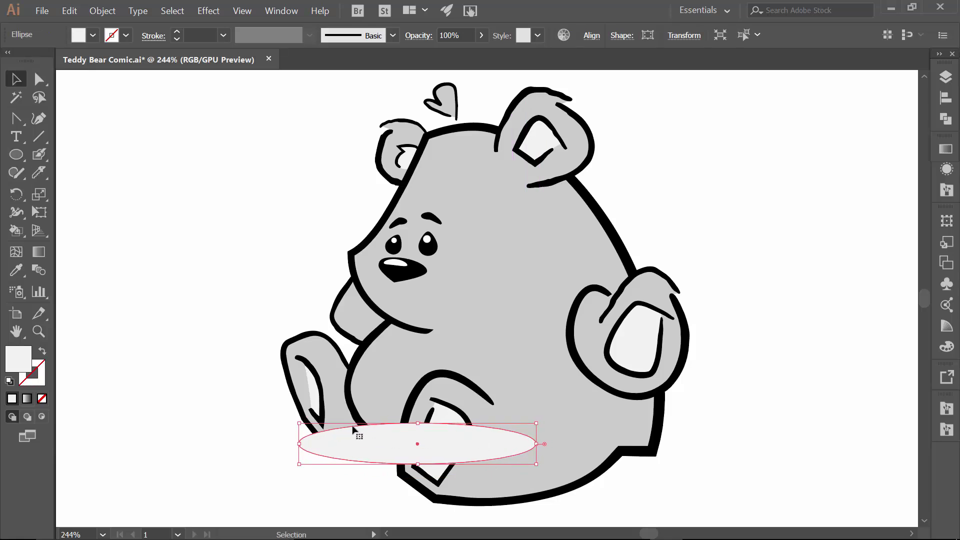
pyautogui.press('i')
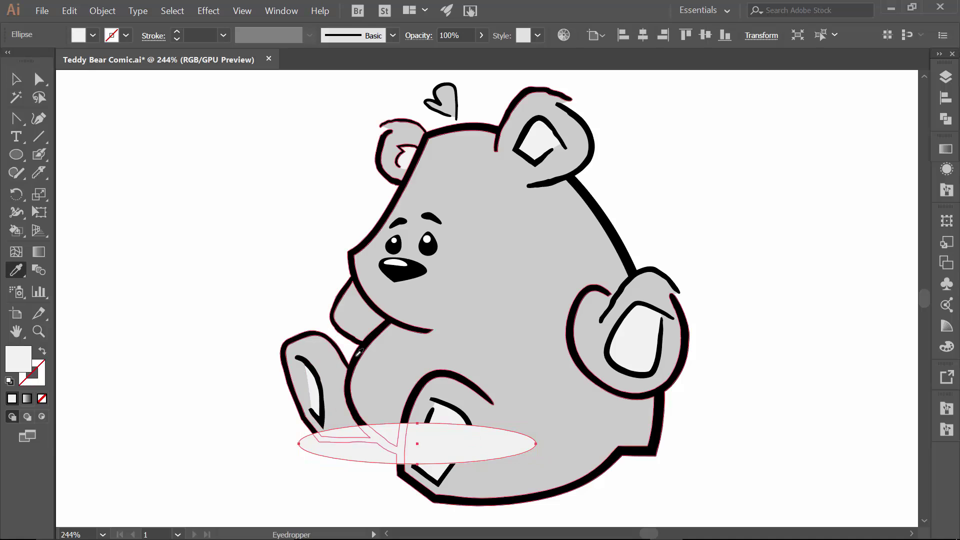
pyautogui.click(359, 353)
pyautogui.press('v')
pyautogui.click(150, 385)
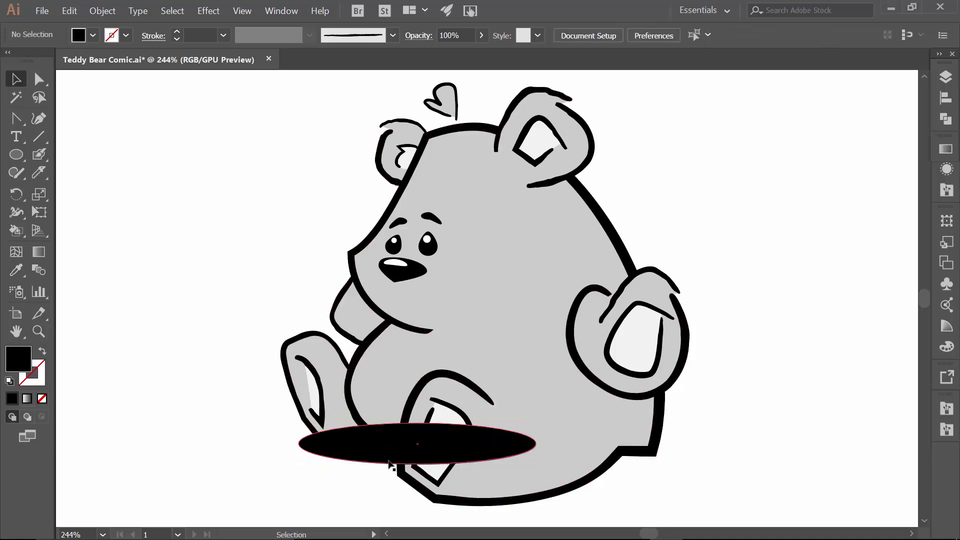
# Step: Send the black ellipse to the back behind the bear and adjust its height
pyautogui.click(388, 461)
pyautogui.rightClick(384, 453)
pyautogui.moveTo(409, 388)
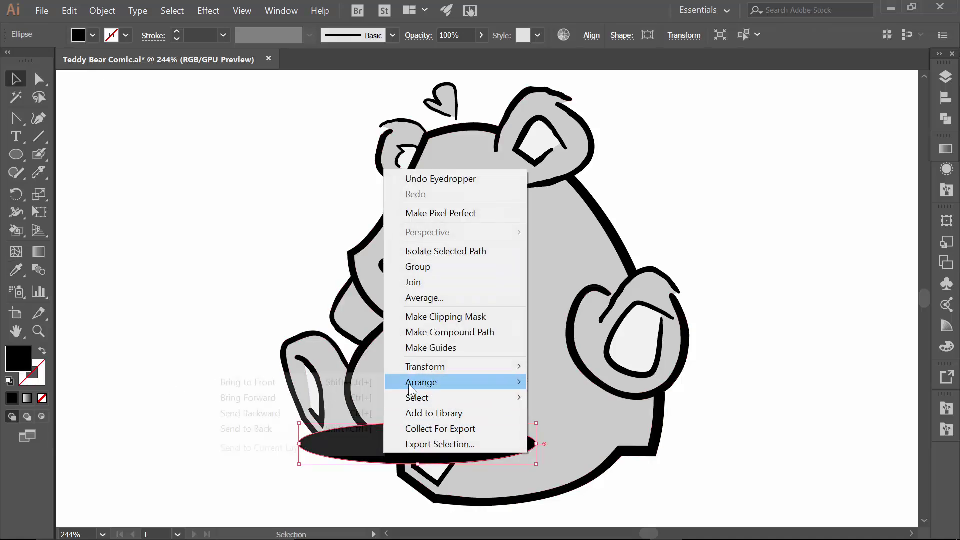
pyautogui.click(280, 429)
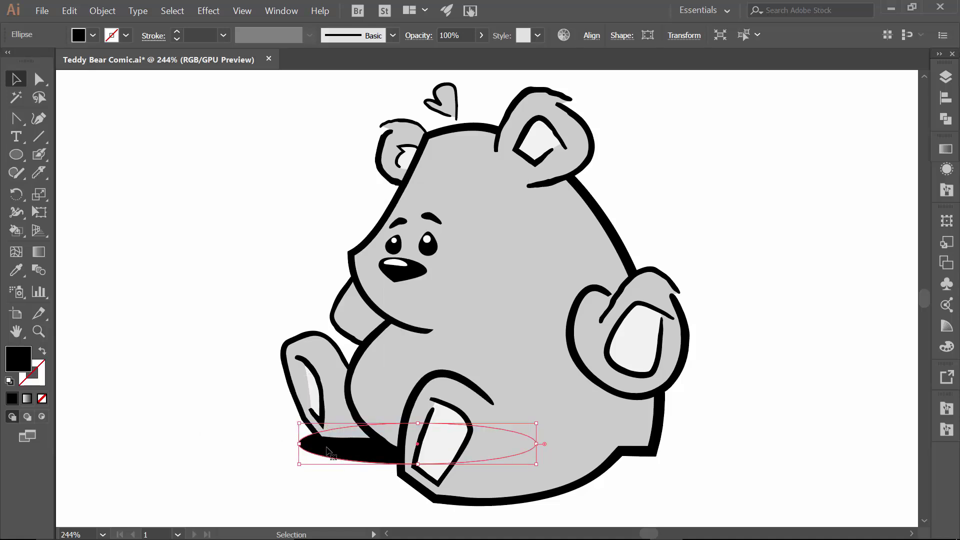
pyautogui.moveTo(417, 423); pyautogui.dragTo(418, 426)
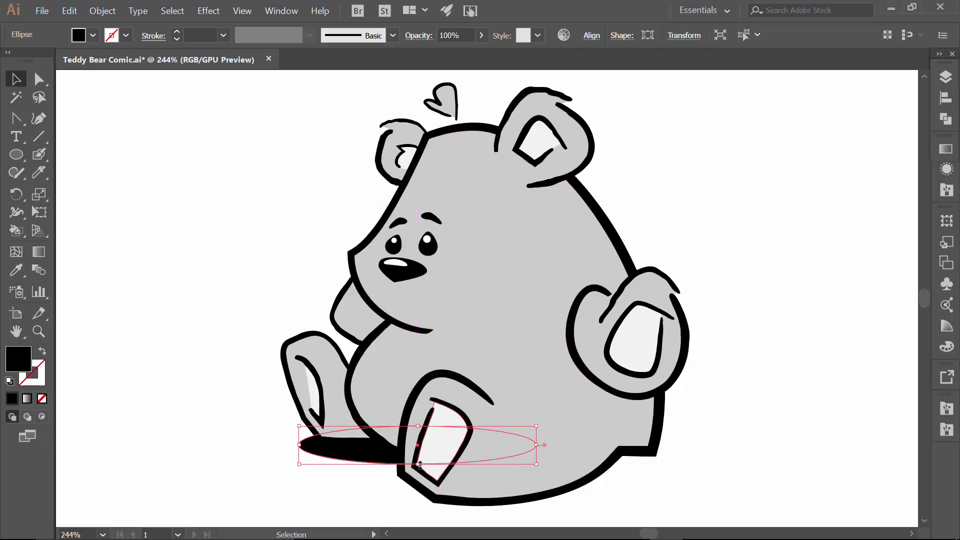
pyautogui.moveTo(420, 465); pyautogui.dragTo(419, 476)
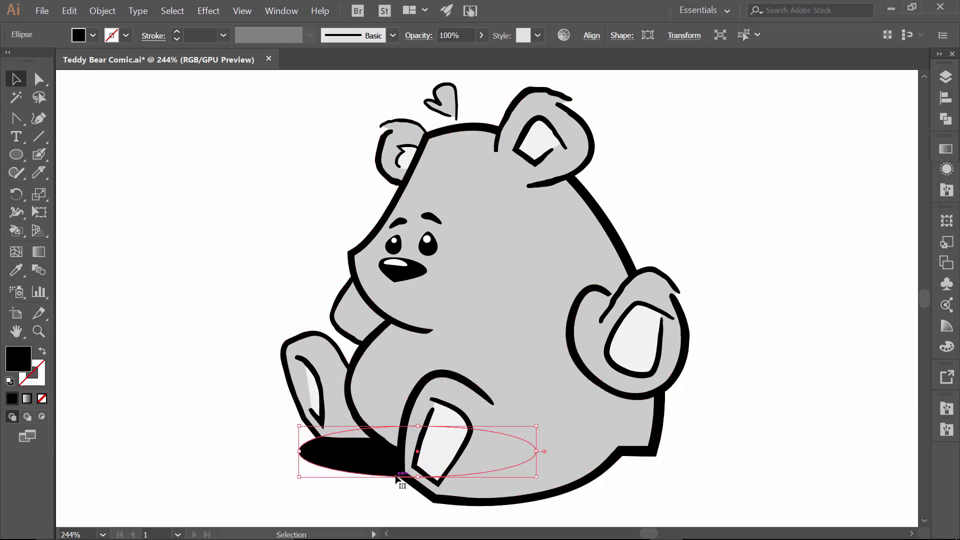
pyautogui.moveTo(624, 481); pyautogui.dragTo(508, 360)
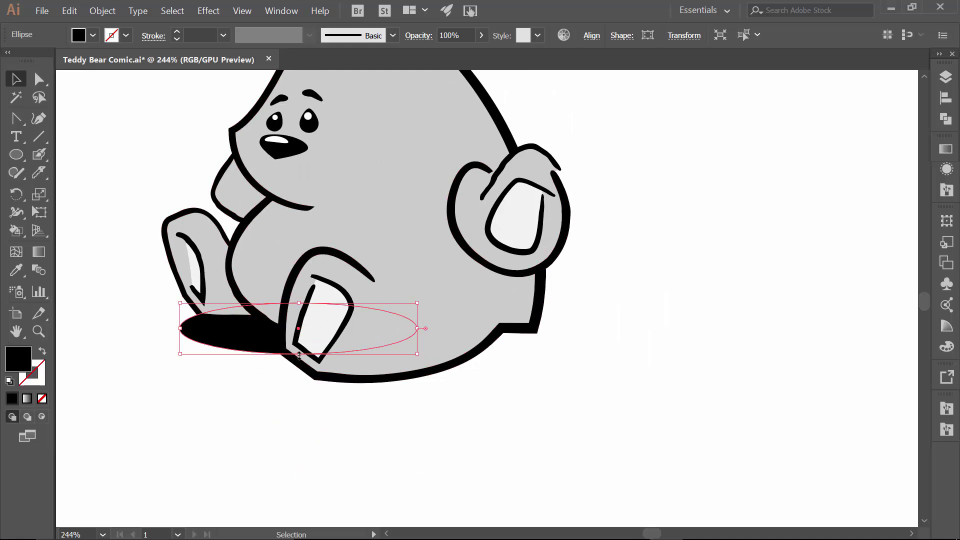
pyautogui.moveTo(300, 355)
pyautogui.mouseDown()
pyautogui.moveTo(300, 344)
pyautogui.moveTo(300, 355)
pyautogui.mouseUp()
# Step: Reselect the shadow ellipse, then centre the bear and zoom out to see it whole
pyautogui.click(291, 401)
pyautogui.click(212, 334)
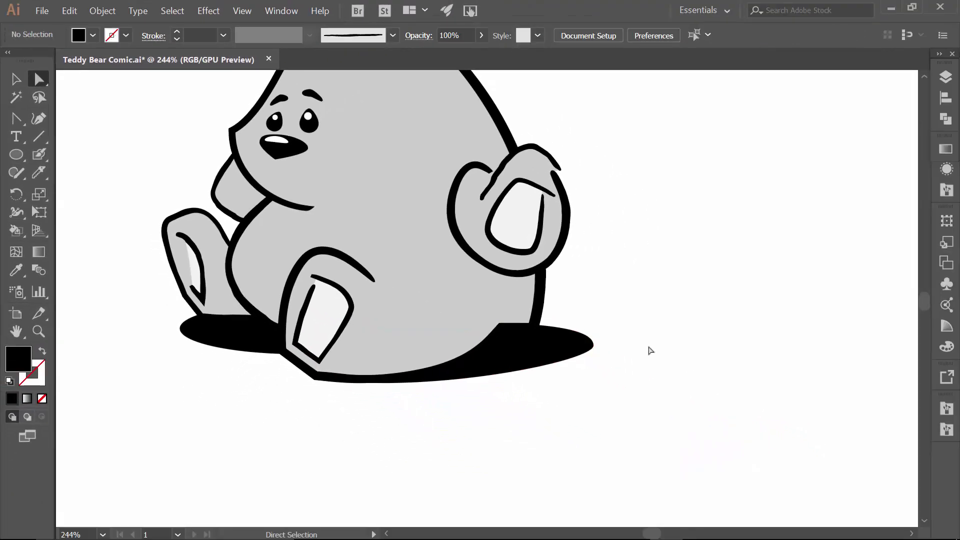
pyautogui.scroll(3, 650, 351)
pyautogui.moveTo(519, 291); pyautogui.dragTo(608, 296)
pyautogui.hotkey('ctrl', '-')
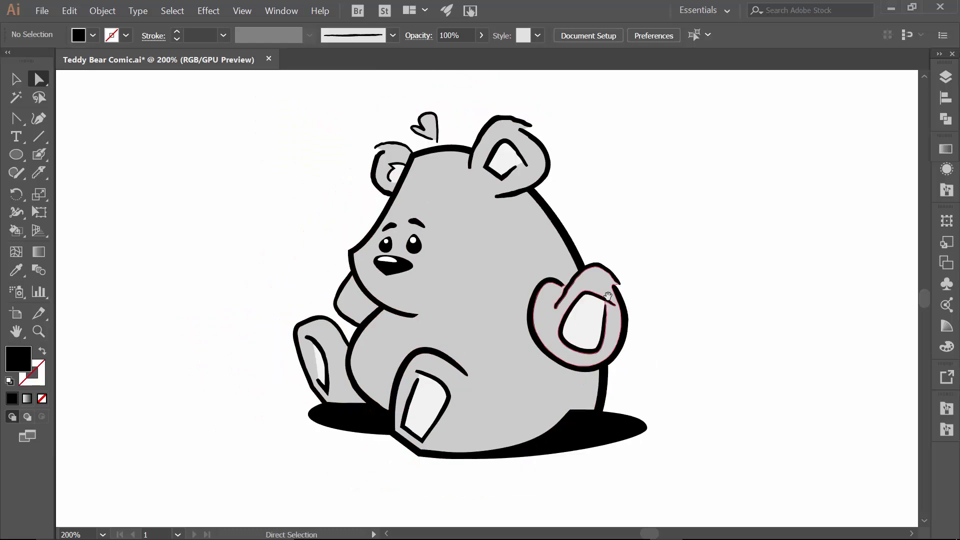
pyautogui.click(47, 17)
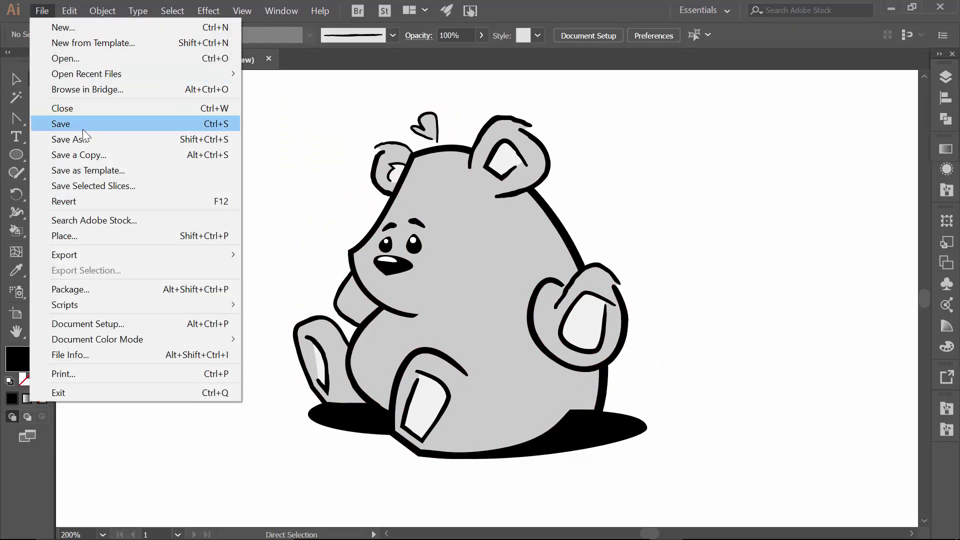